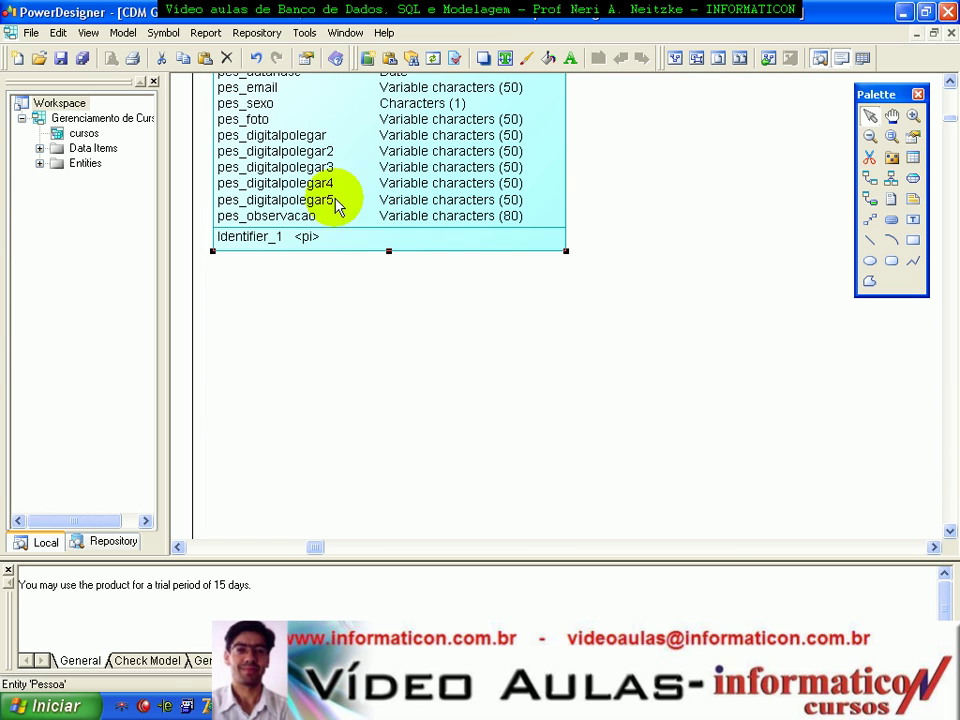
# - Adjust the diagram's zoom and position to fit the Bairro, Cidade, Endereco, Midia and Pessoa entities in view
pyautogui.scroll(3, 638, 317)
pyautogui.scroll(3, 638, 317)
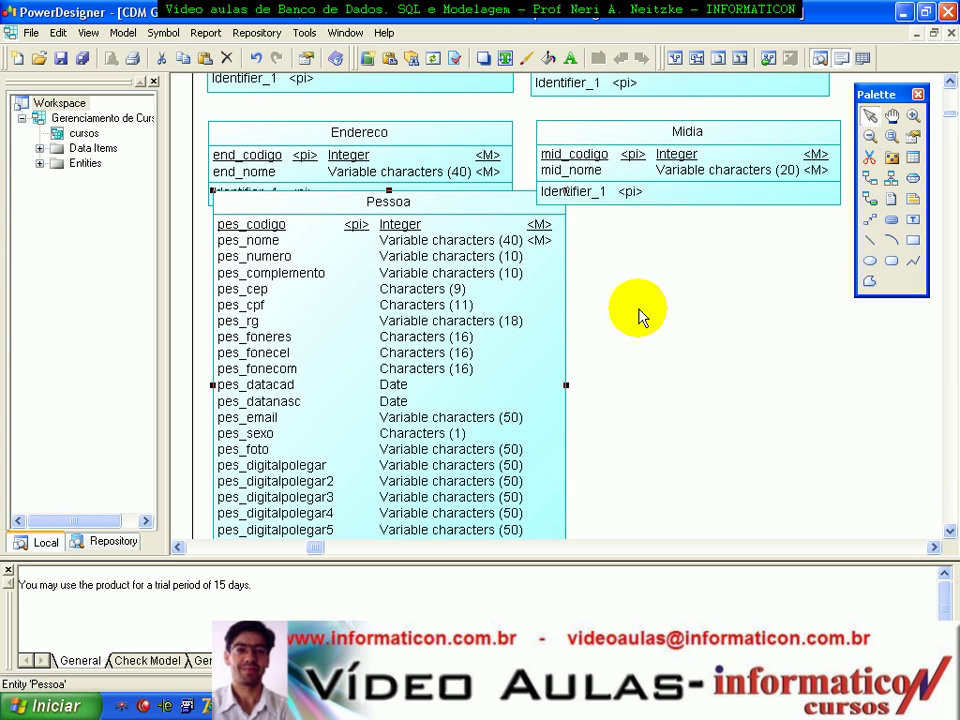
pyautogui.click(872, 136)
pyautogui.click(561, 184)
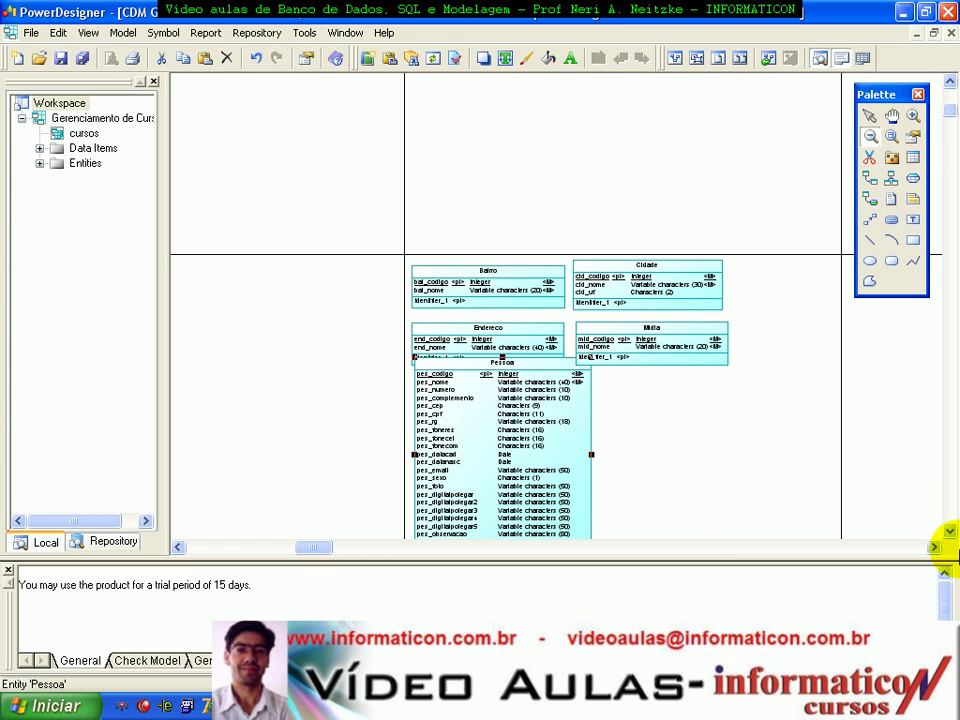
pyautogui.click(950, 531)
pyautogui.click(934, 547)
pyautogui.click(913, 115)
pyautogui.moveTo(262, 133); pyautogui.dragTo(739, 510)
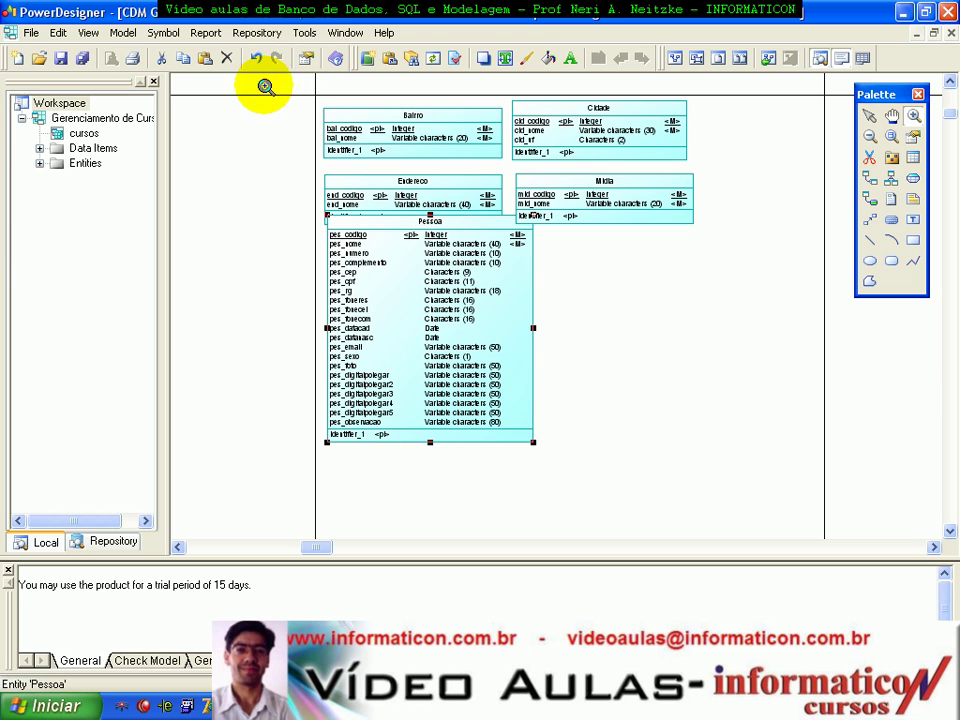
pyautogui.moveTo(298, 95); pyautogui.dragTo(707, 491)
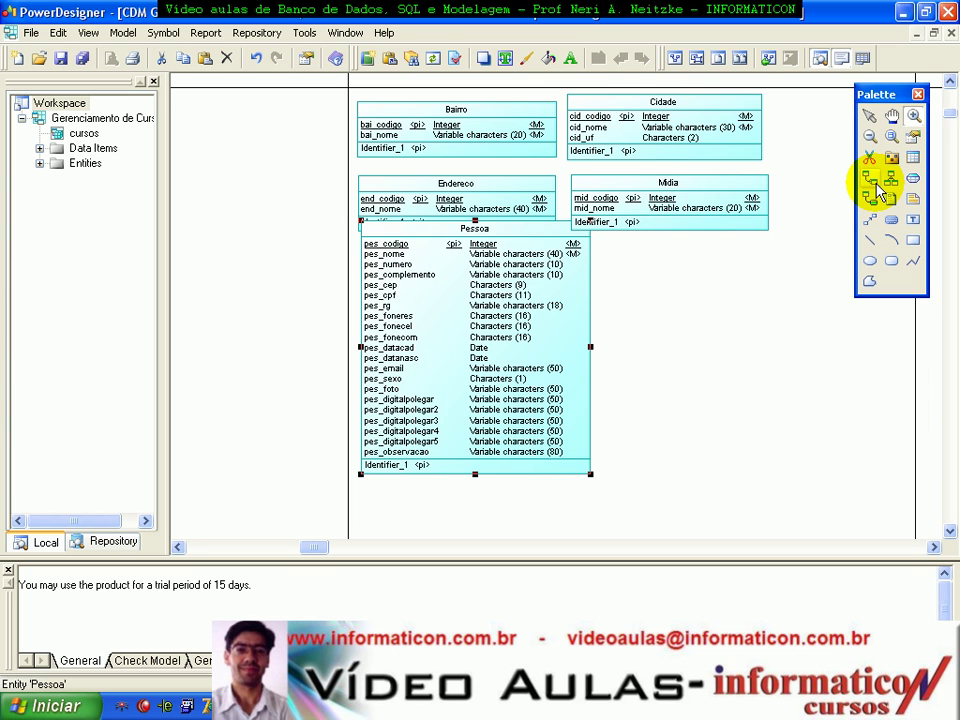
pyautogui.click(717, 95)
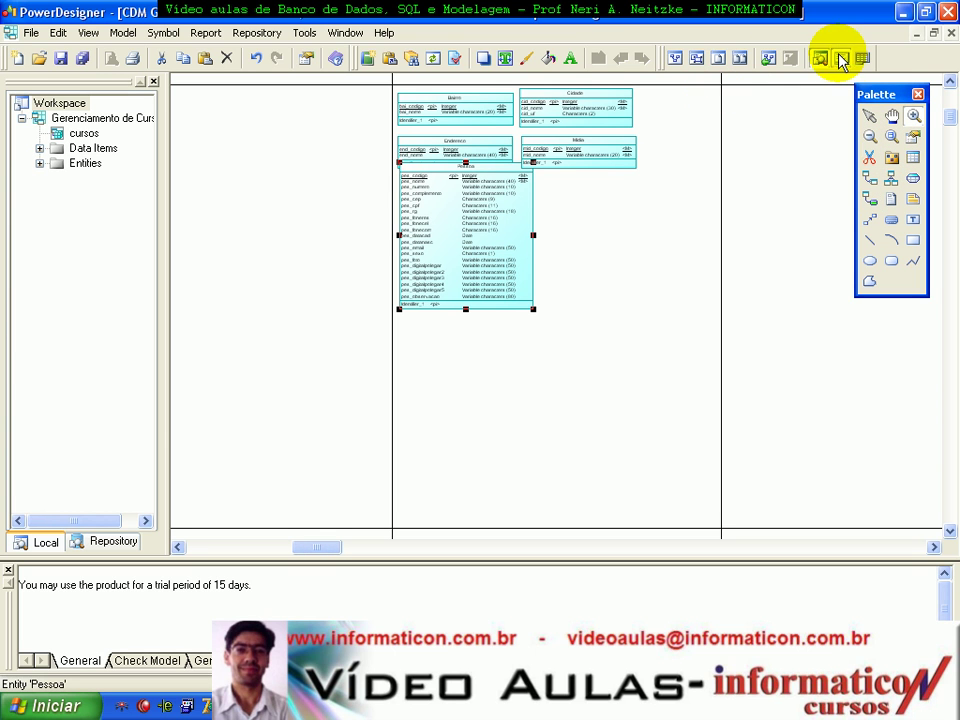
pyautogui.click(675, 59)
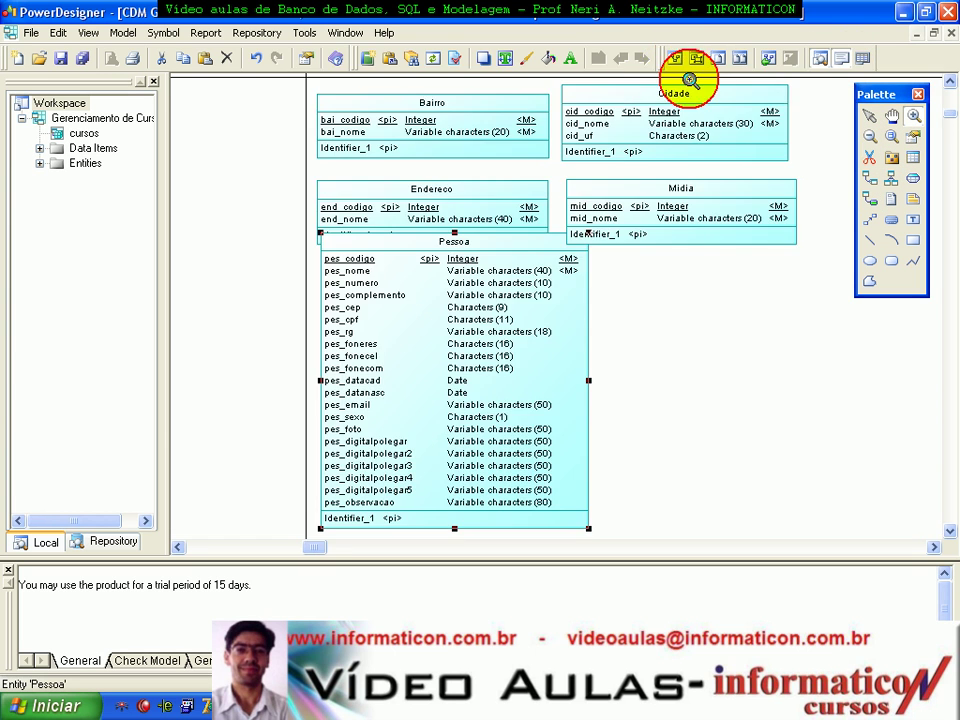
pyautogui.click(699, 60)
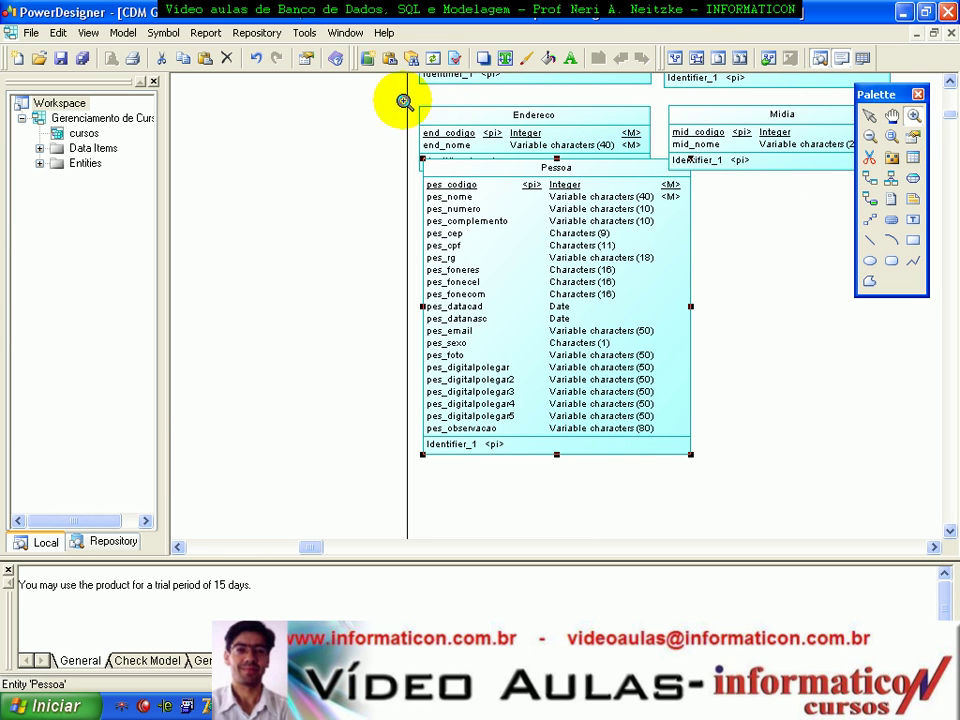
pyautogui.moveTo(408, 93); pyautogui.dragTo(742, 437)
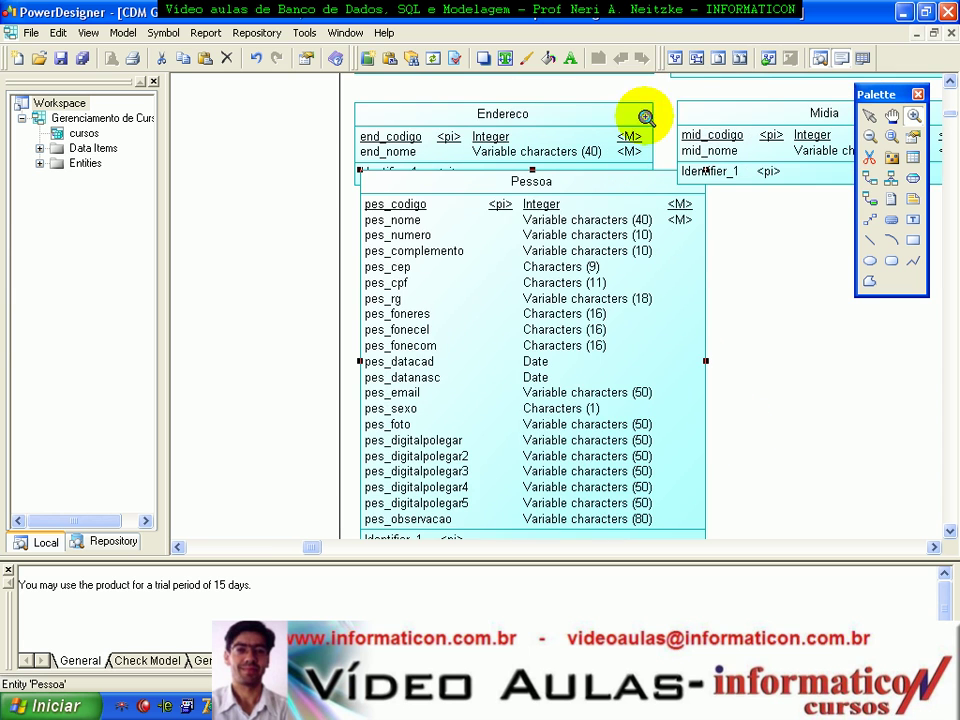
pyautogui.click(705, 166)
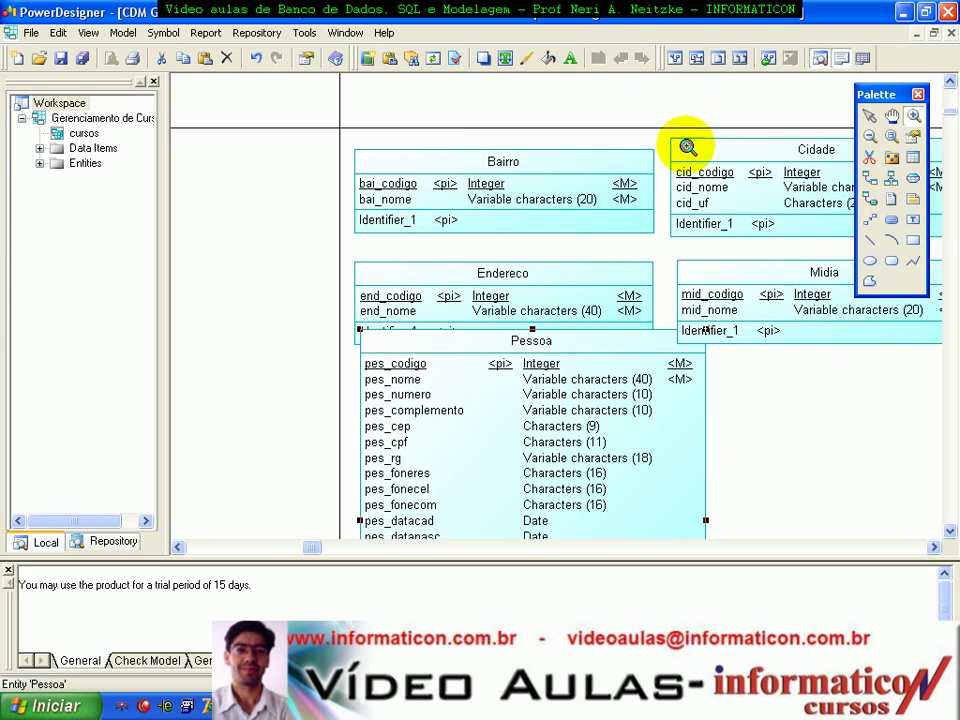
pyautogui.click(697, 58)
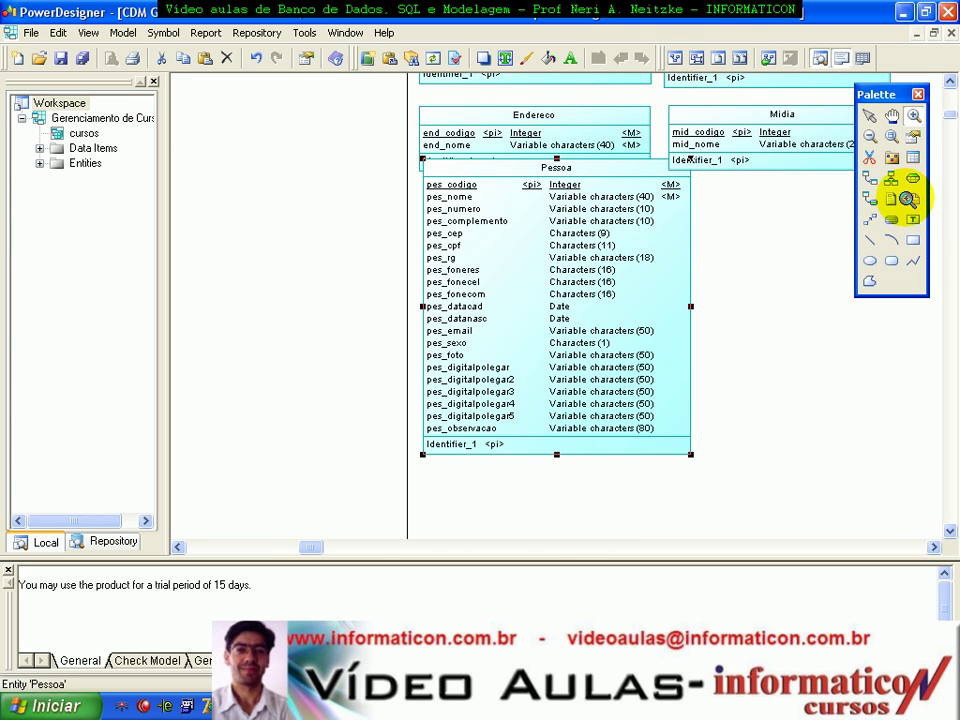
pyautogui.click(950, 84)
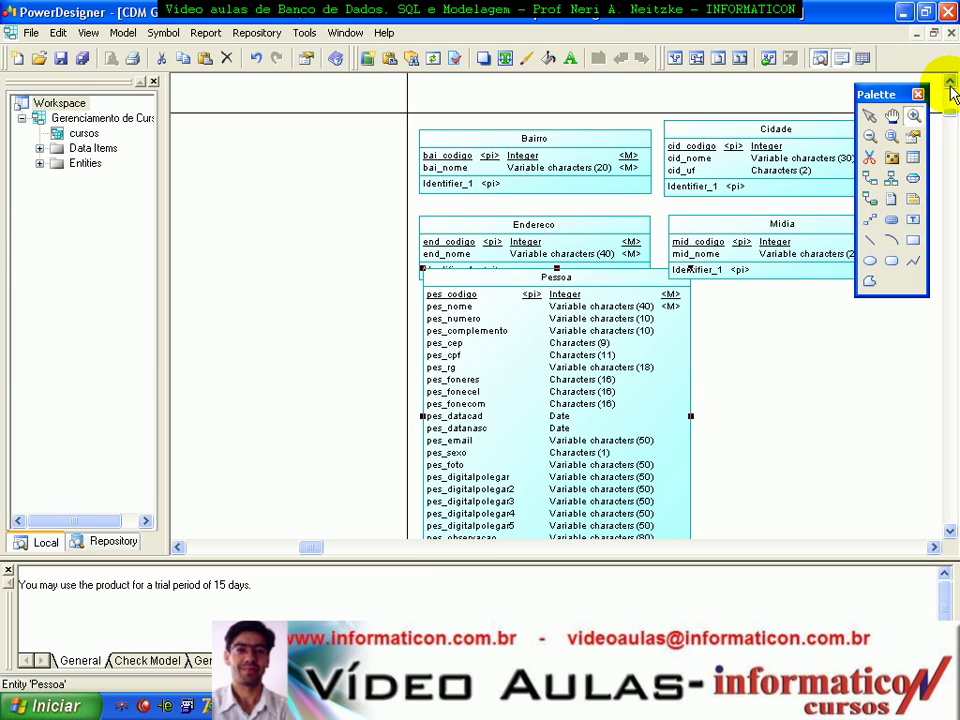
pyautogui.click(934, 547)
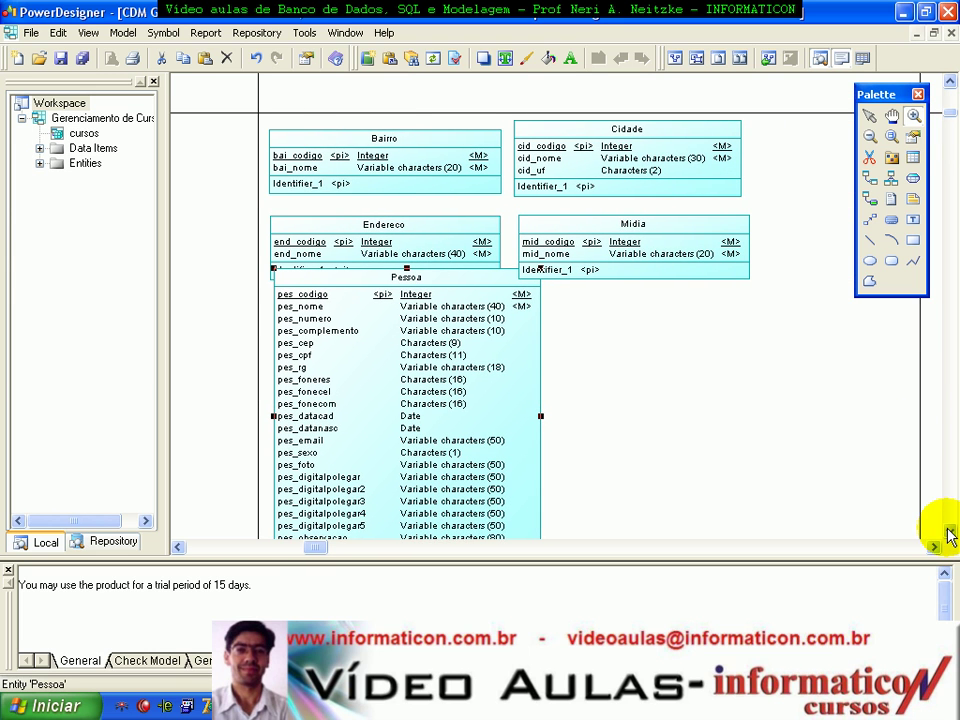
pyautogui.click(950, 535)
# - Spread the Cidade, Midia, Pessoa and Endereco entities apart so none overlap, with Pessoa in the middle of the diagram
pyautogui.click(869, 116)
pyautogui.moveTo(575, 148); pyautogui.dragTo(735, 159)
pyautogui.moveTo(654, 236); pyautogui.dragTo(828, 348)
pyautogui.moveTo(414, 253); pyautogui.dragTo(529, 228)
pyautogui.moveTo(377, 225); pyautogui.dragTo(243, 339)
pyautogui.moveTo(493, 331); pyautogui.dragTo(521, 302)
# - Refine the layout by moving Midia and Endereco lower and Cidade farther away from Bairro
pyautogui.click(767, 335)
pyautogui.moveTo(767, 335); pyautogui.dragTo(782, 375)
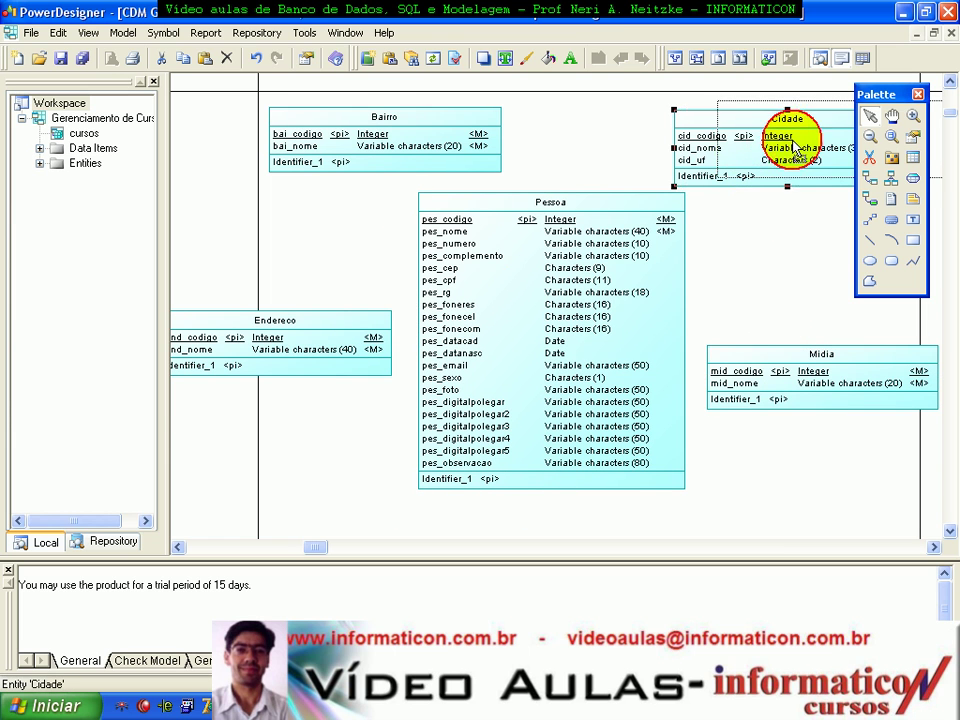
pyautogui.moveTo(782, 146); pyautogui.dragTo(825, 138)
pyautogui.moveTo(338, 345); pyautogui.dragTo(344, 384)
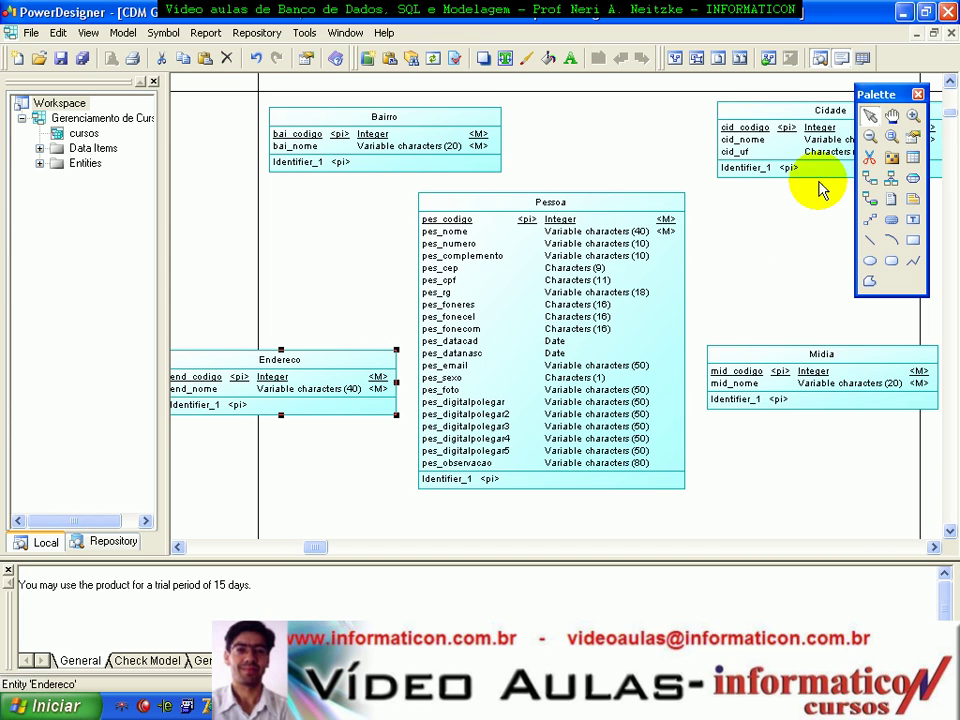
# - Narrow the object browser pane and dock the floating palette over it so all five entities fit unobstructed in the diagram area
pyautogui.click(870, 136)
pyautogui.click(605, 226)
pyautogui.click(531, 242)
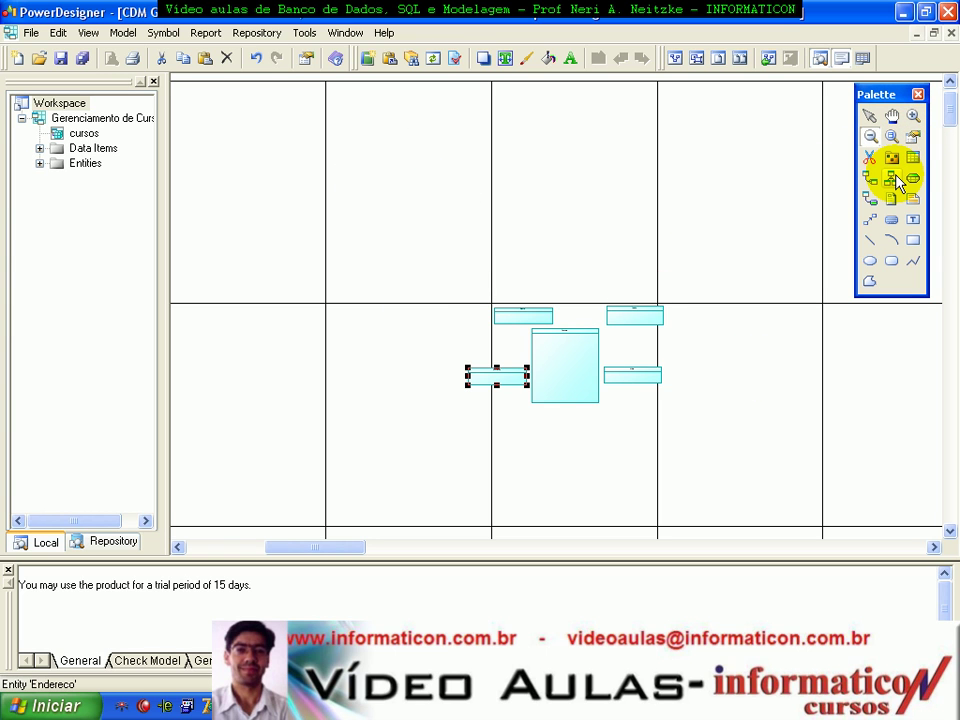
pyautogui.click(912, 117)
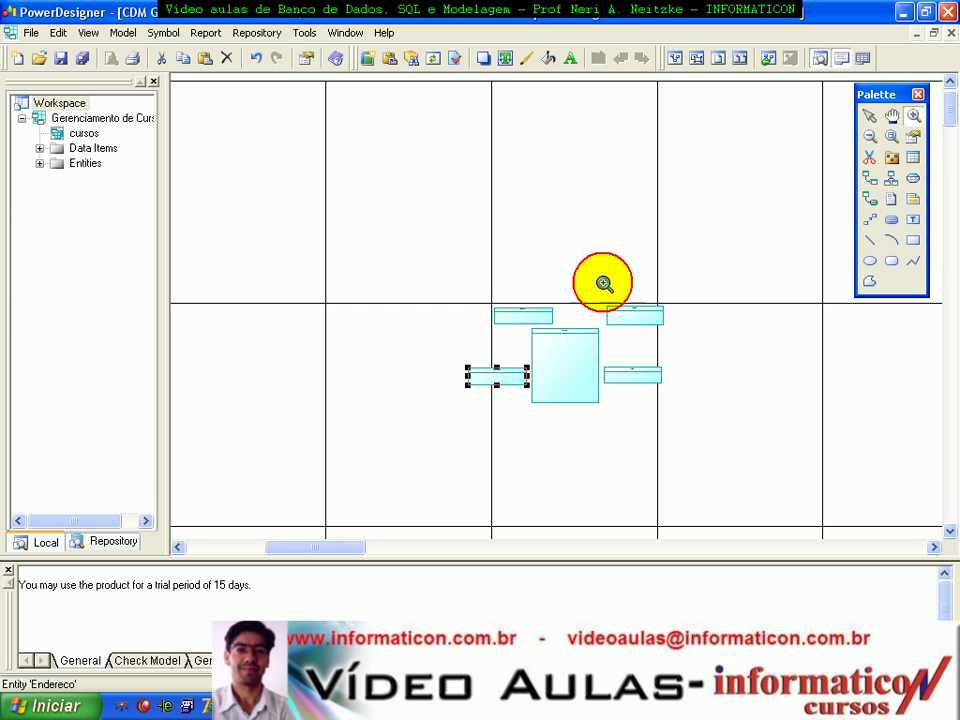
pyautogui.moveTo(436, 294); pyautogui.dragTo(705, 436)
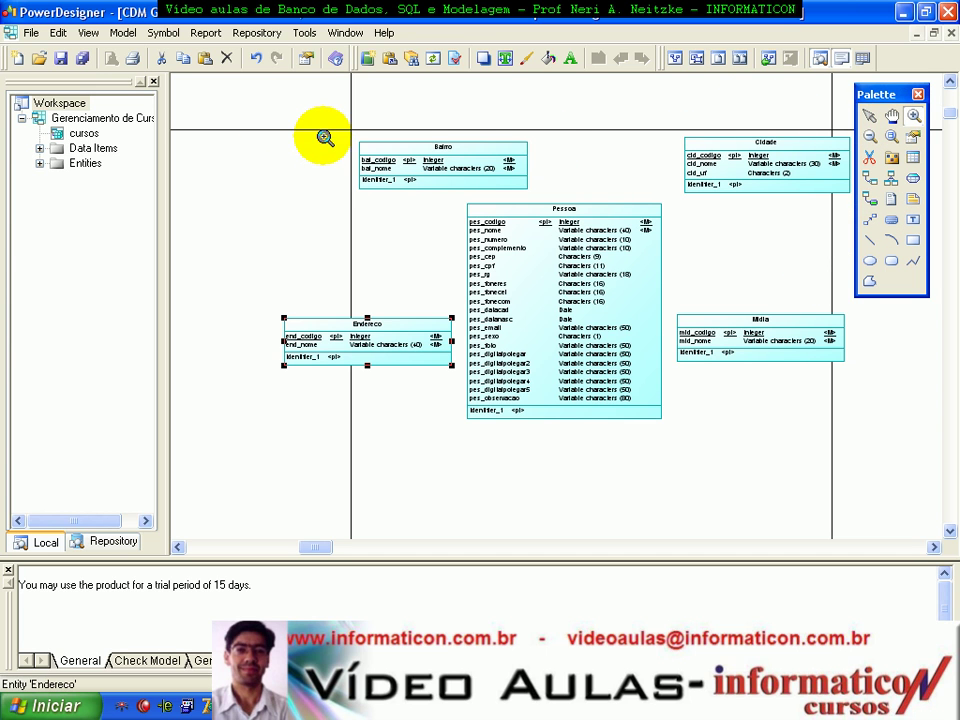
pyautogui.moveTo(315, 125); pyautogui.dragTo(842, 431)
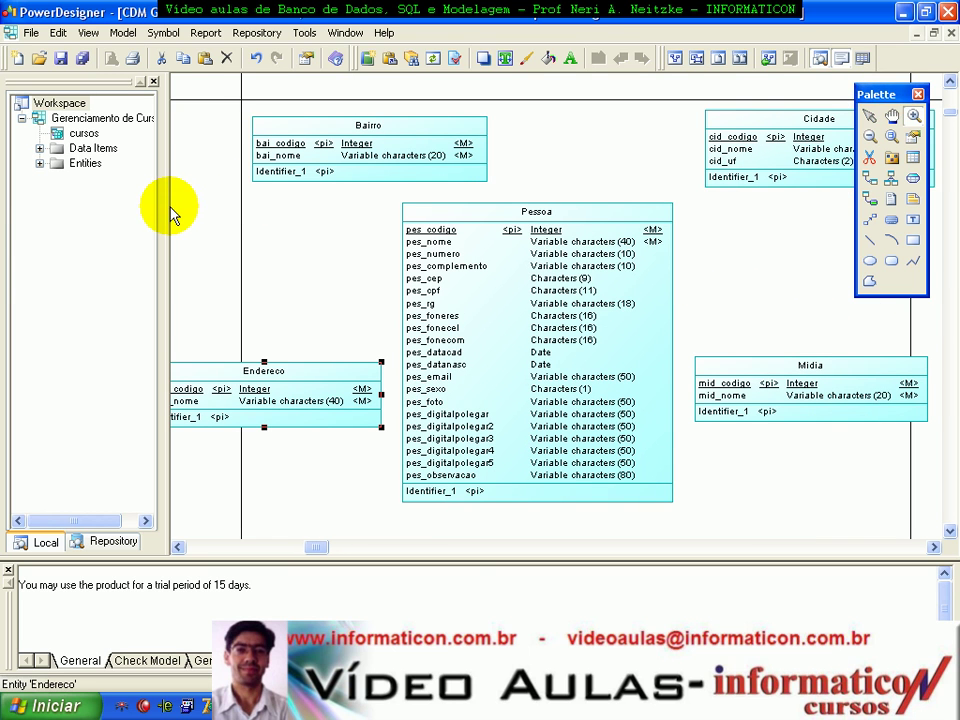
pyautogui.moveTo(167, 205); pyautogui.dragTo(90, 207)
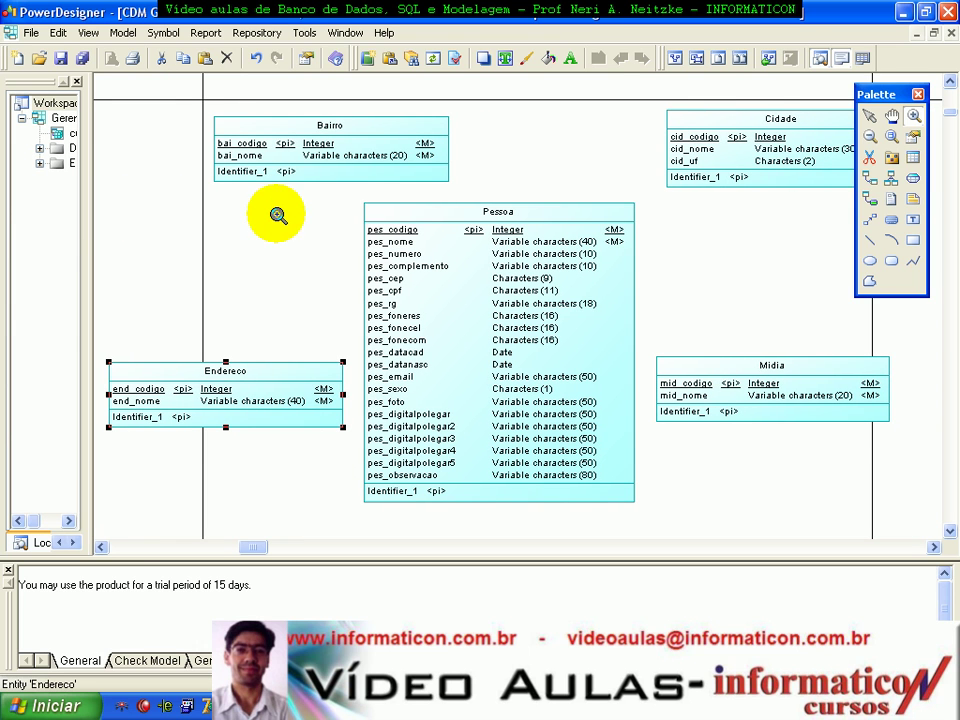
pyautogui.moveTo(905, 95); pyautogui.dragTo(15, 110)
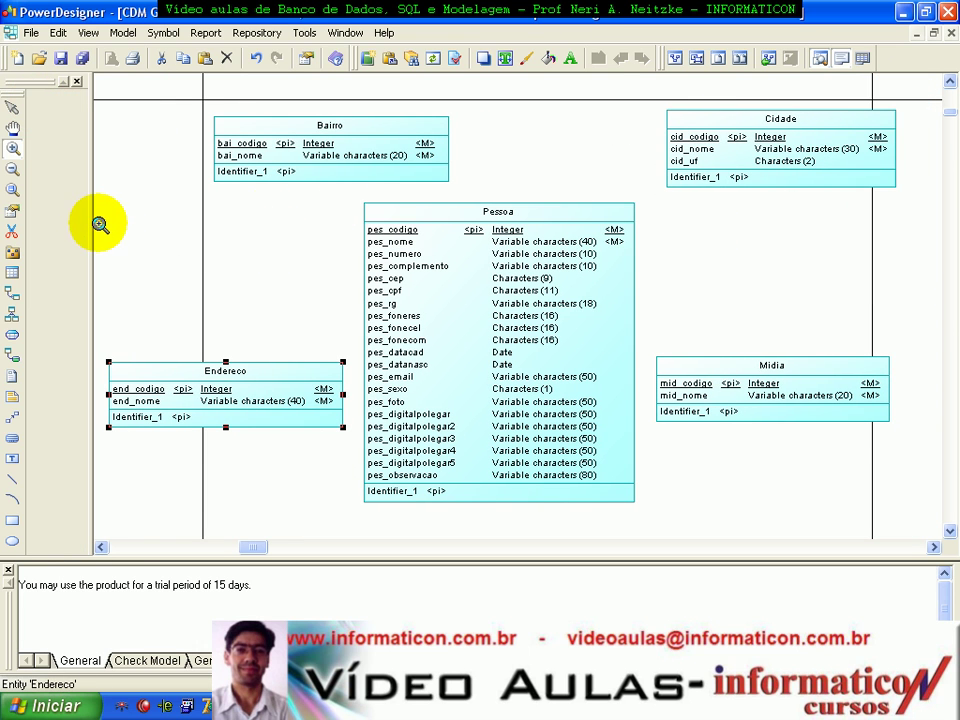
pyautogui.moveTo(90, 223); pyautogui.dragTo(58, 208)
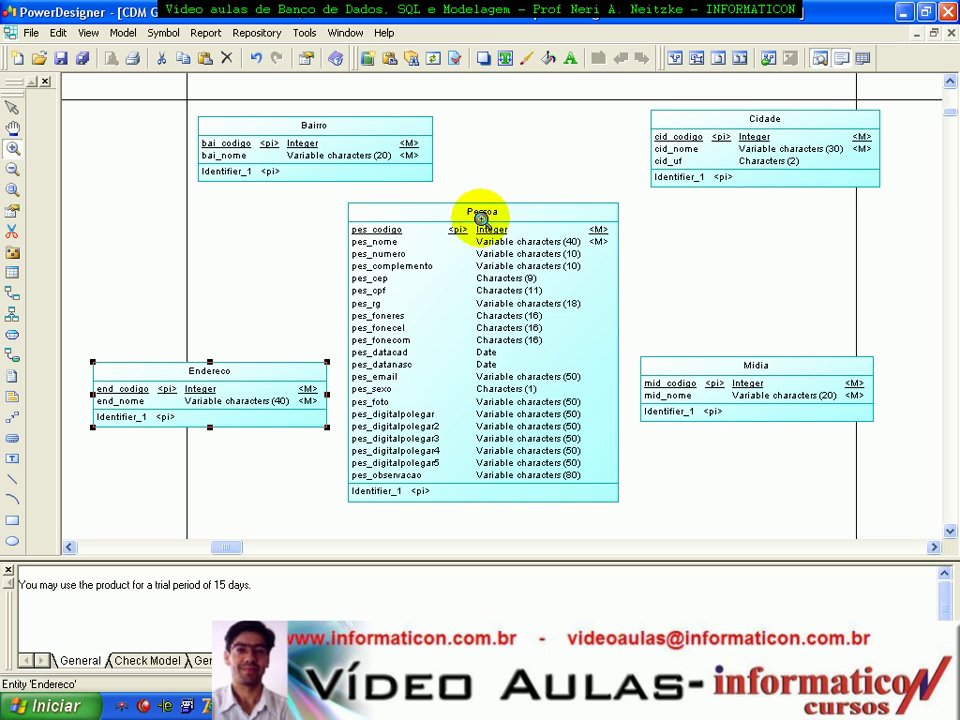
pyautogui.click(11, 109)
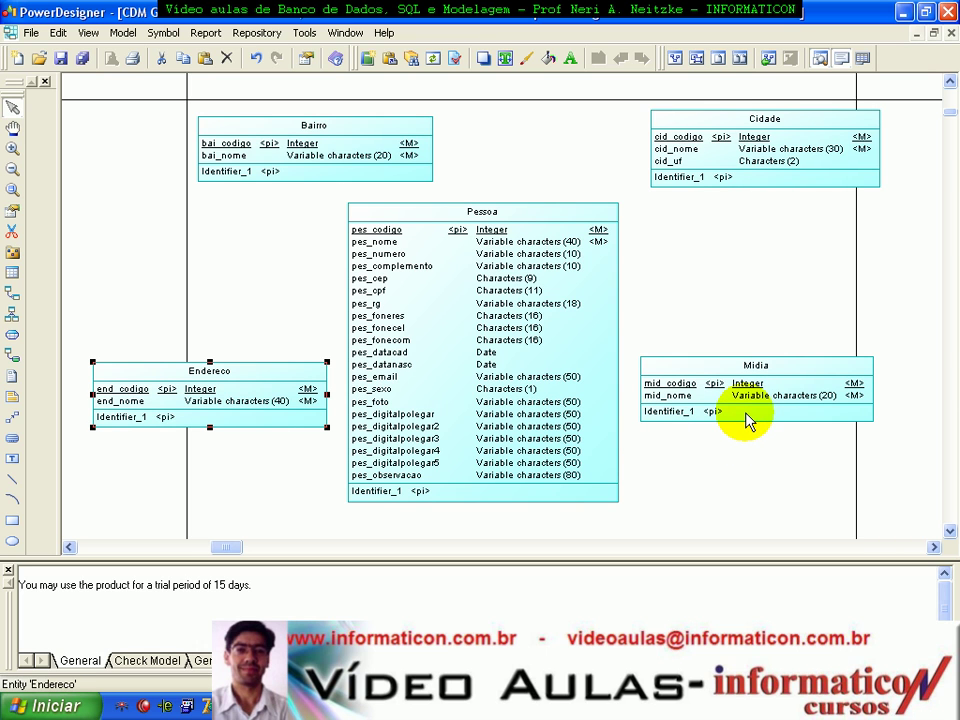
pyautogui.click(300, 194)
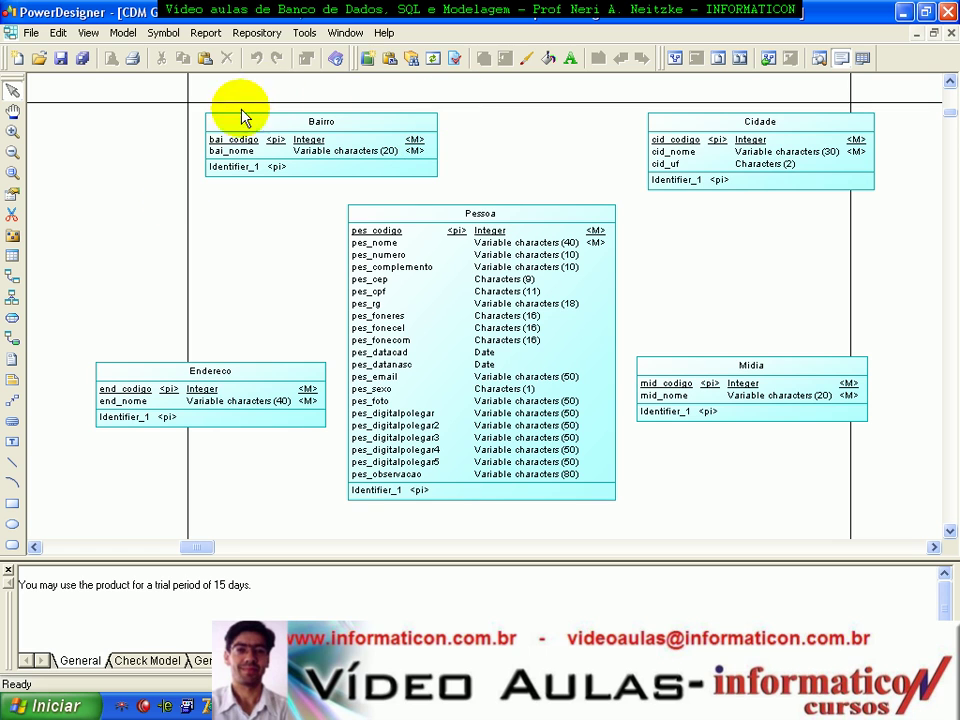
pyautogui.click(407, 375)
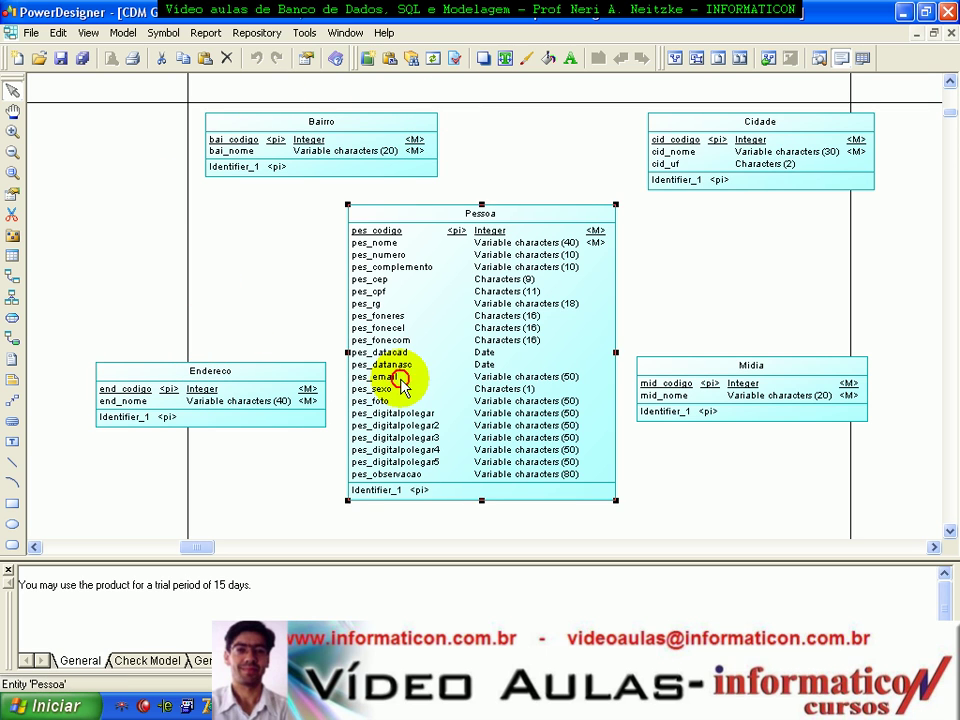
pyautogui.click(368, 150)
pyautogui.click(690, 145)
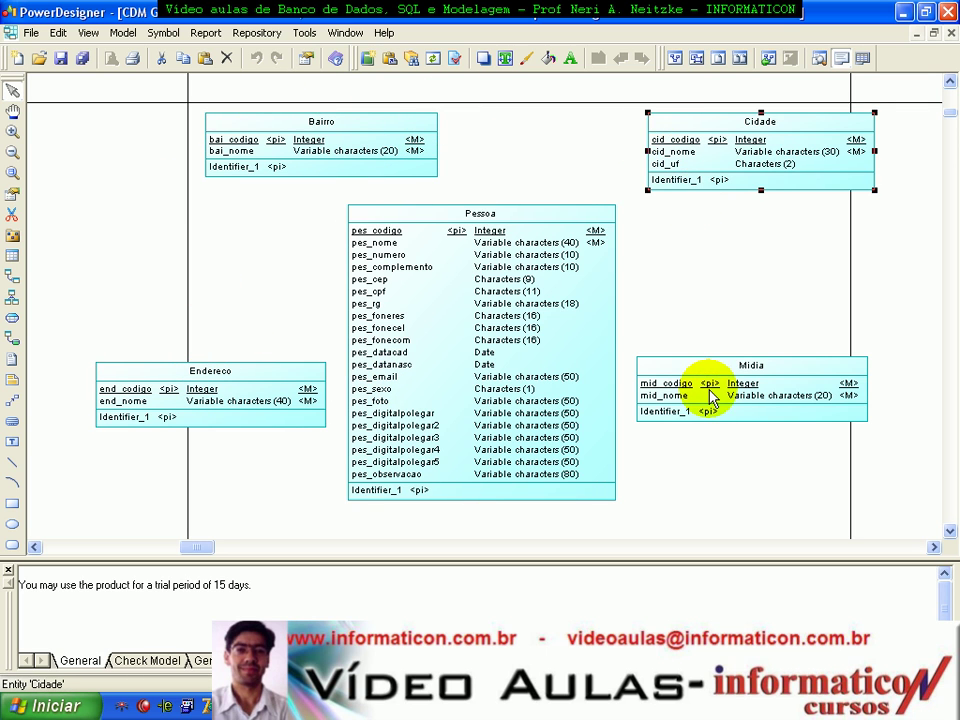
pyautogui.click(669, 384)
pyautogui.click(505, 365)
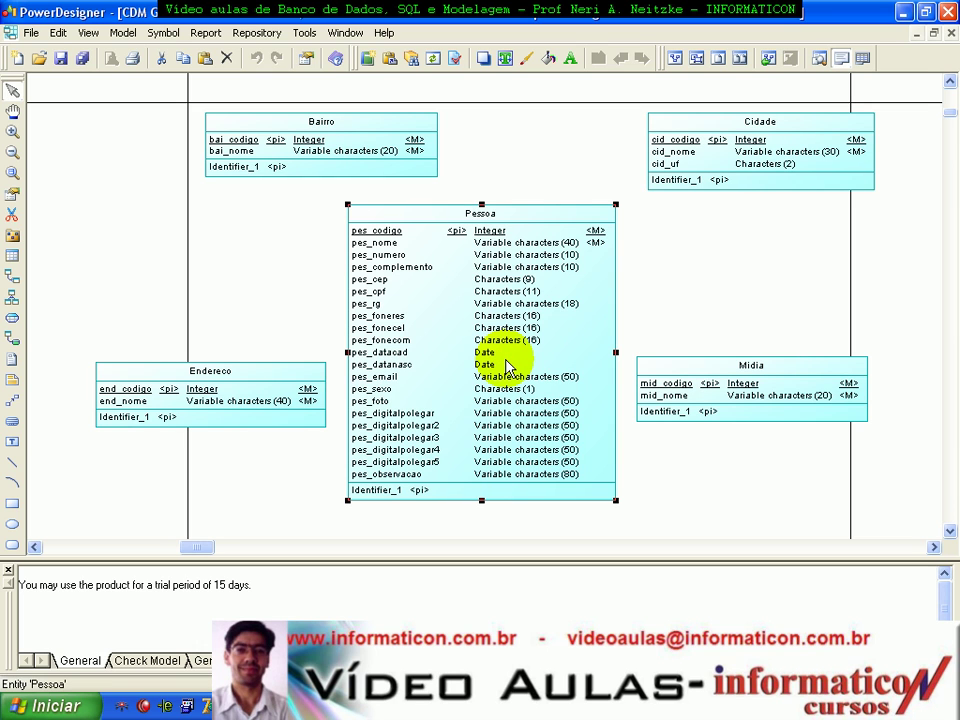
pyautogui.click(257, 33)
pyautogui.moveTo(306, 35)
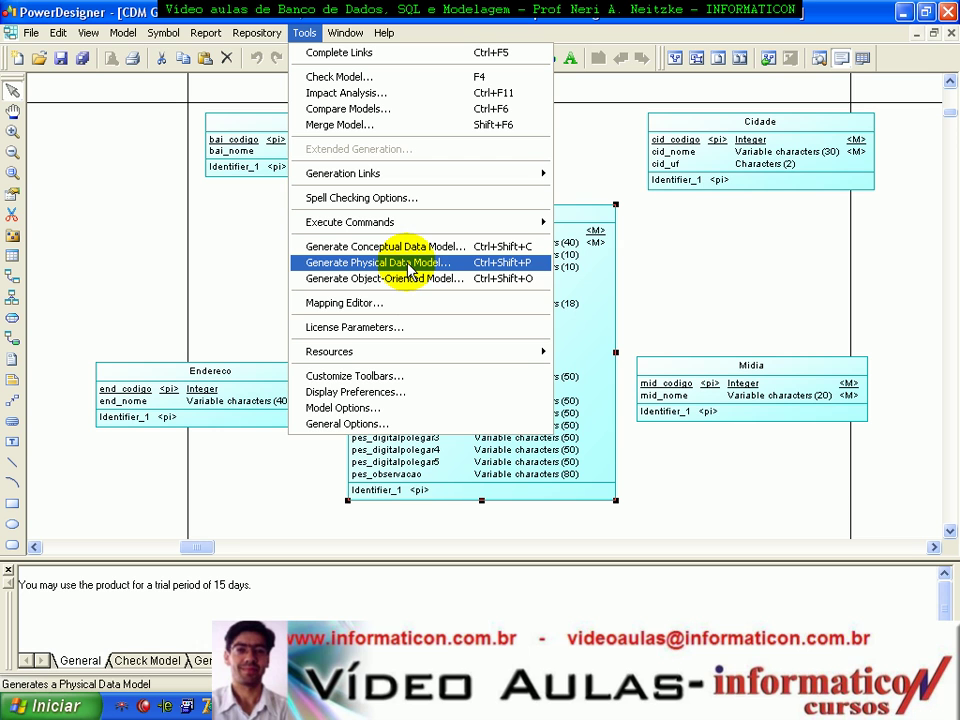
pyautogui.click(668, 262)
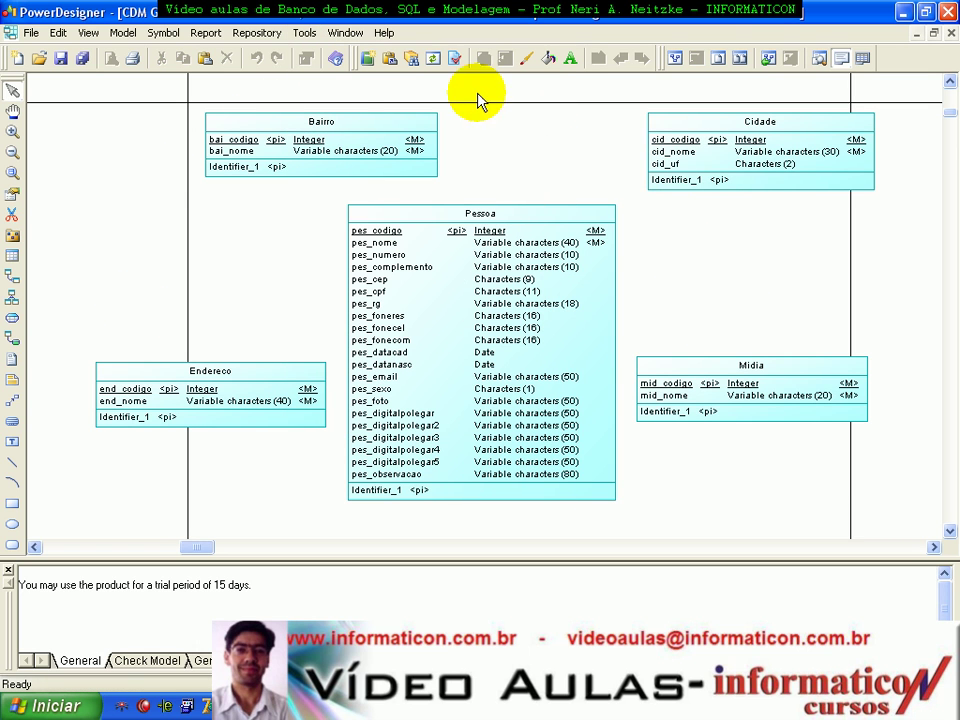
# - Start generating a physical data model and choose MySQL 5.0 as its DBMS
pyautogui.click(259, 34)
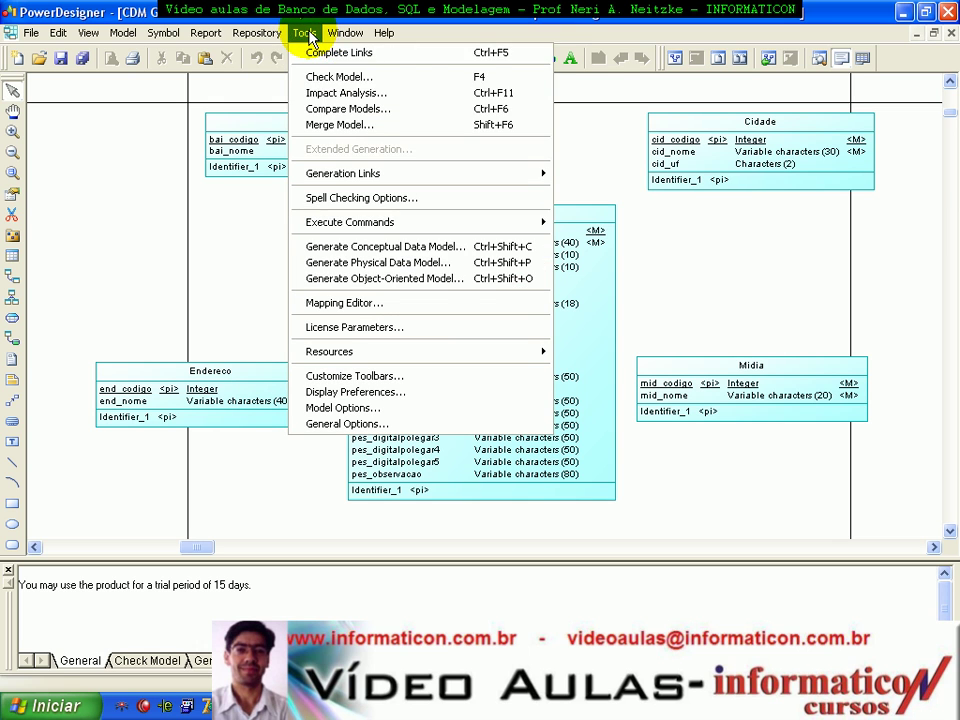
pyautogui.click(415, 265)
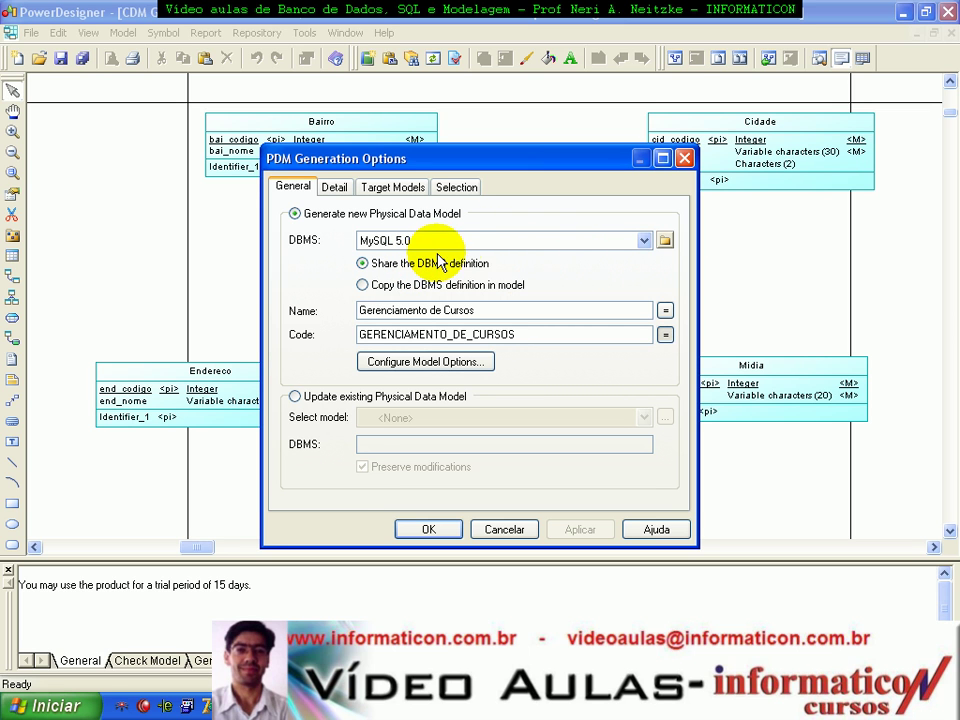
pyautogui.click(520, 240)
pyautogui.moveTo(643, 455); pyautogui.dragTo(643, 350)
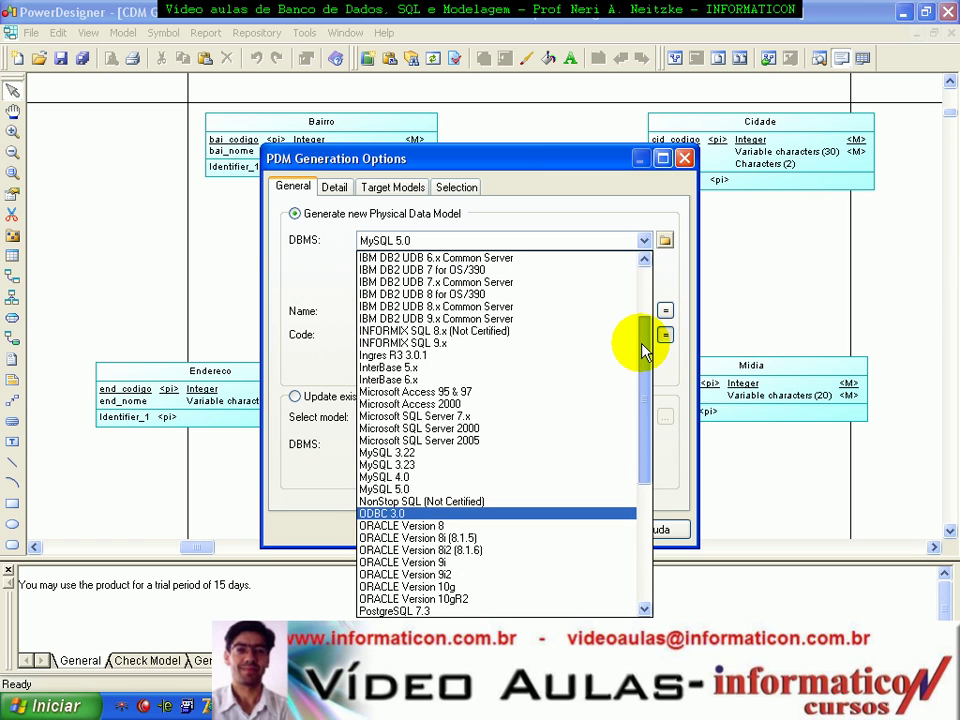
pyautogui.moveTo(644, 416); pyautogui.dragTo(646, 549)
pyautogui.moveTo(646, 468); pyautogui.dragTo(646, 380)
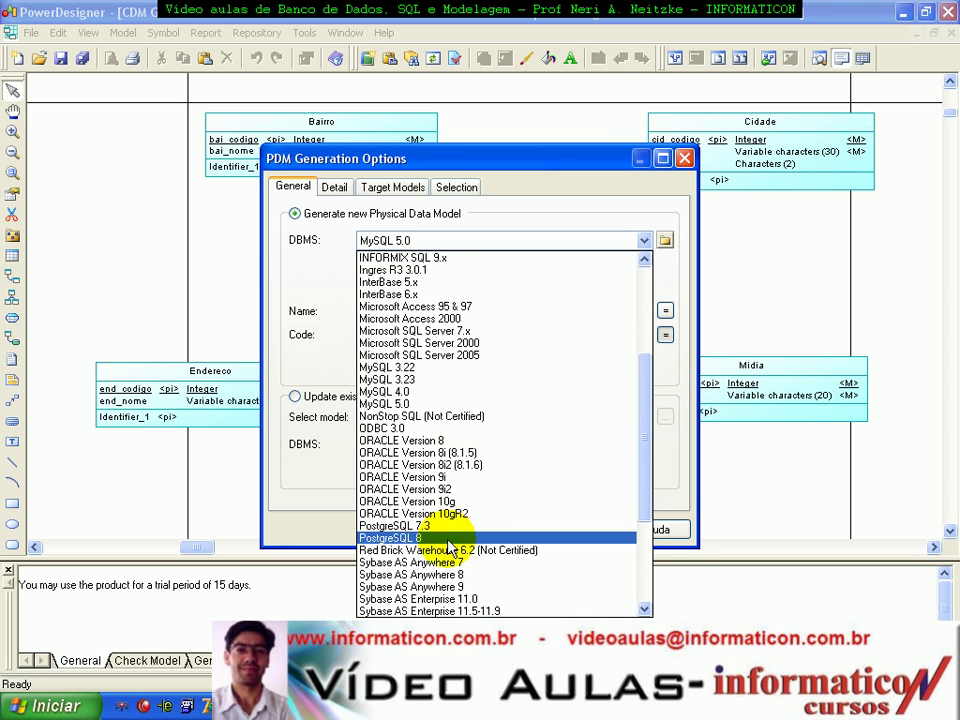
pyautogui.moveTo(642, 390); pyautogui.dragTo(652, 262)
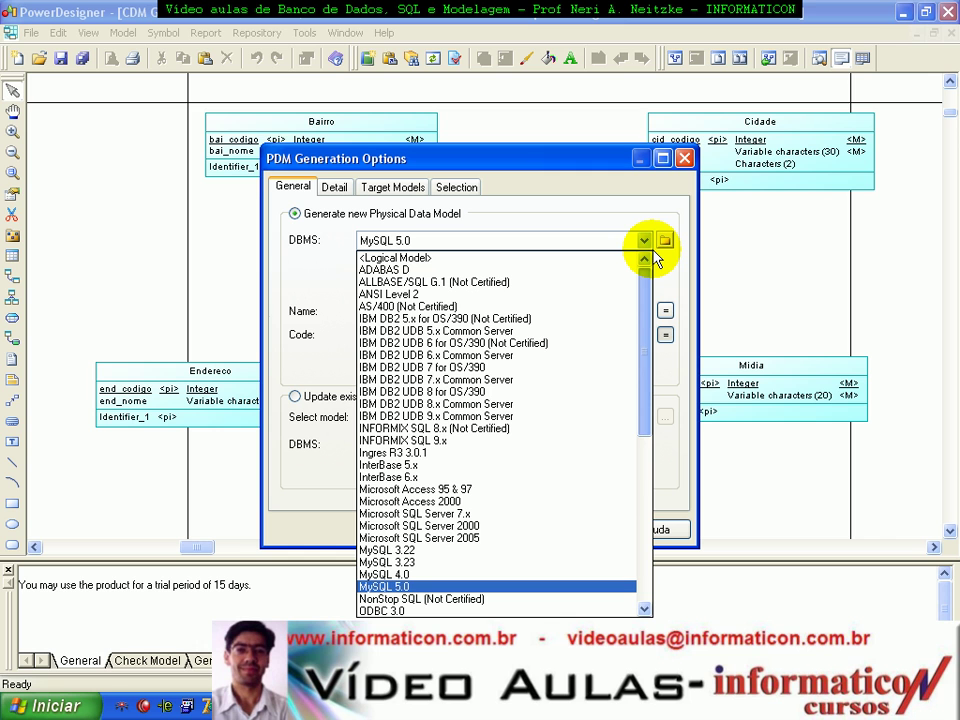
pyautogui.moveTo(655, 258); pyautogui.dragTo(660, 372)
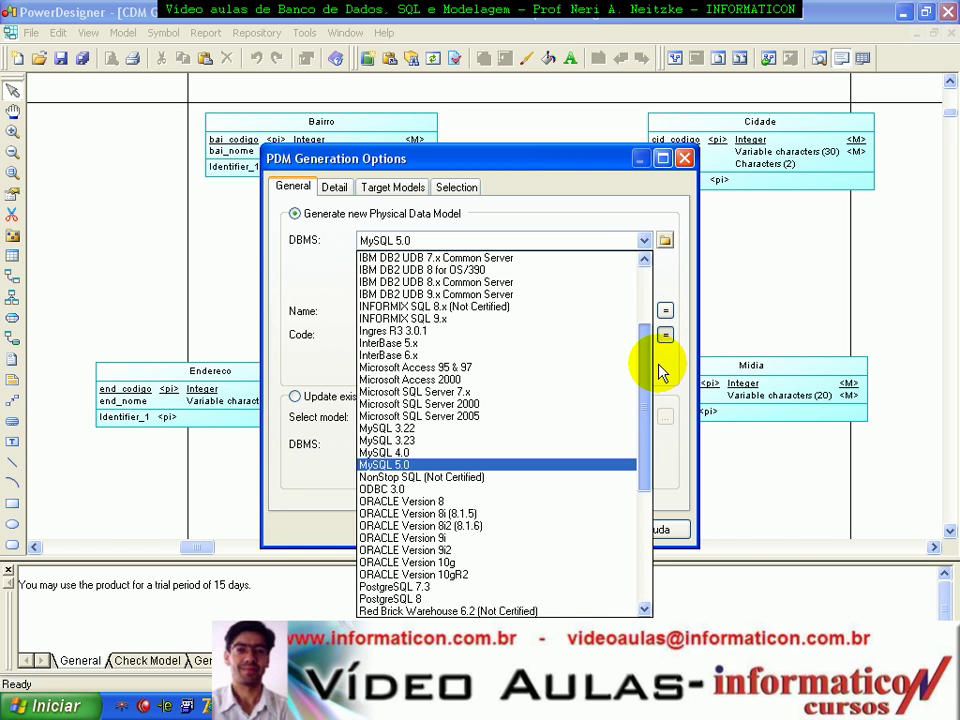
pyautogui.click(389, 465)
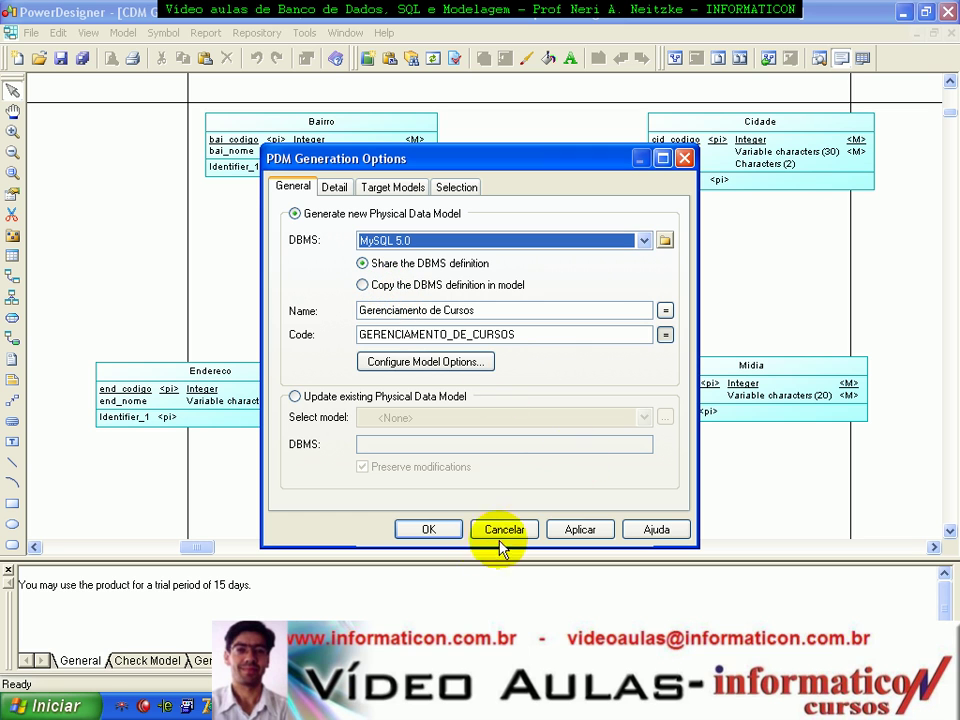
# - Generate the physical data model and read the full check descriptions in the result list before closing it
pyautogui.click(428, 530)
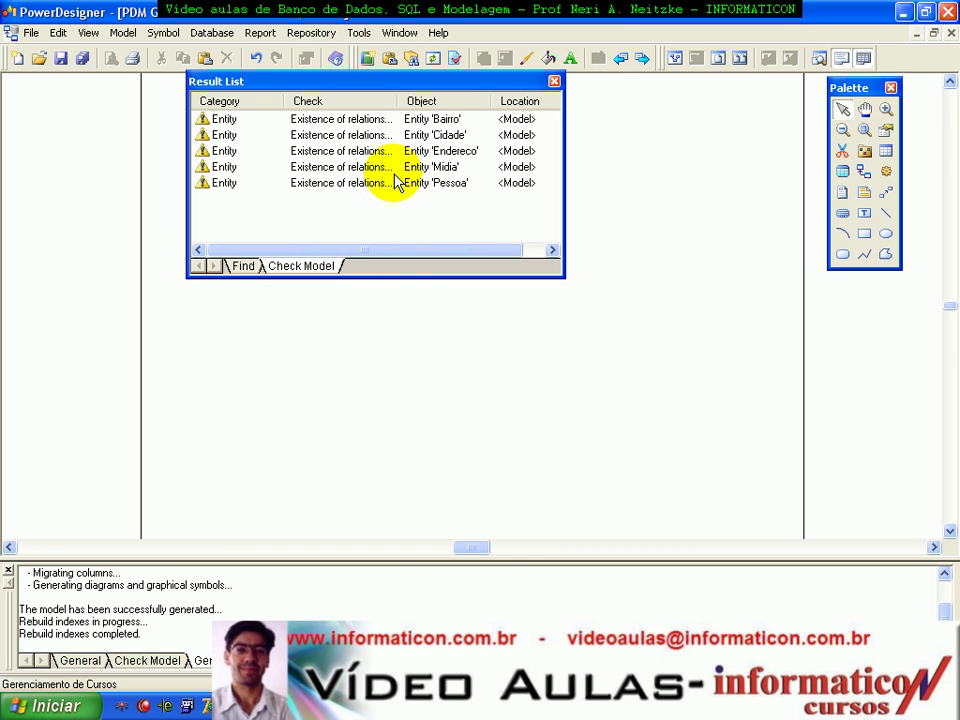
pyautogui.moveTo(394, 100); pyautogui.dragTo(517, 101)
pyautogui.moveTo(361, 85); pyautogui.dragTo(392, 180)
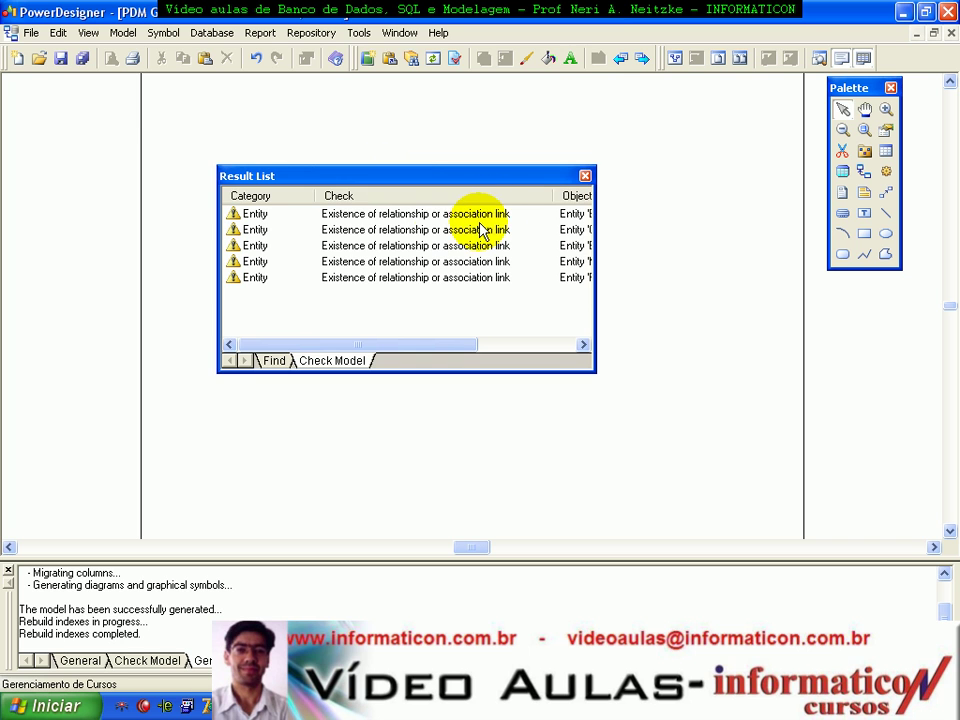
pyautogui.moveTo(140, 634); pyautogui.dragTo(10, 612)
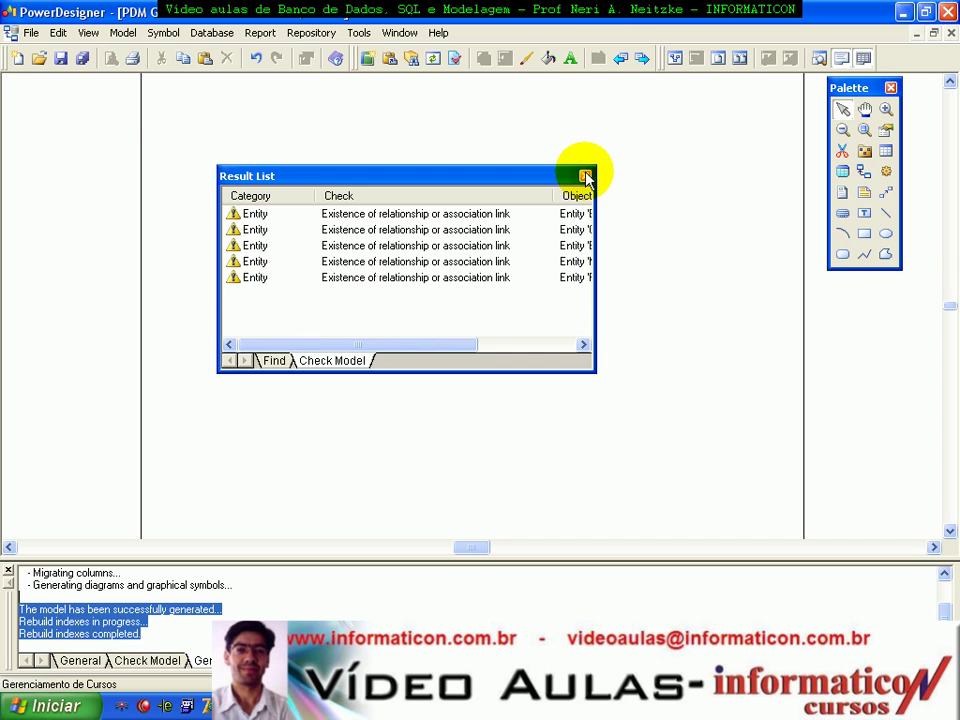
pyautogui.moveTo(426, 346); pyautogui.dragTo(279, 326)
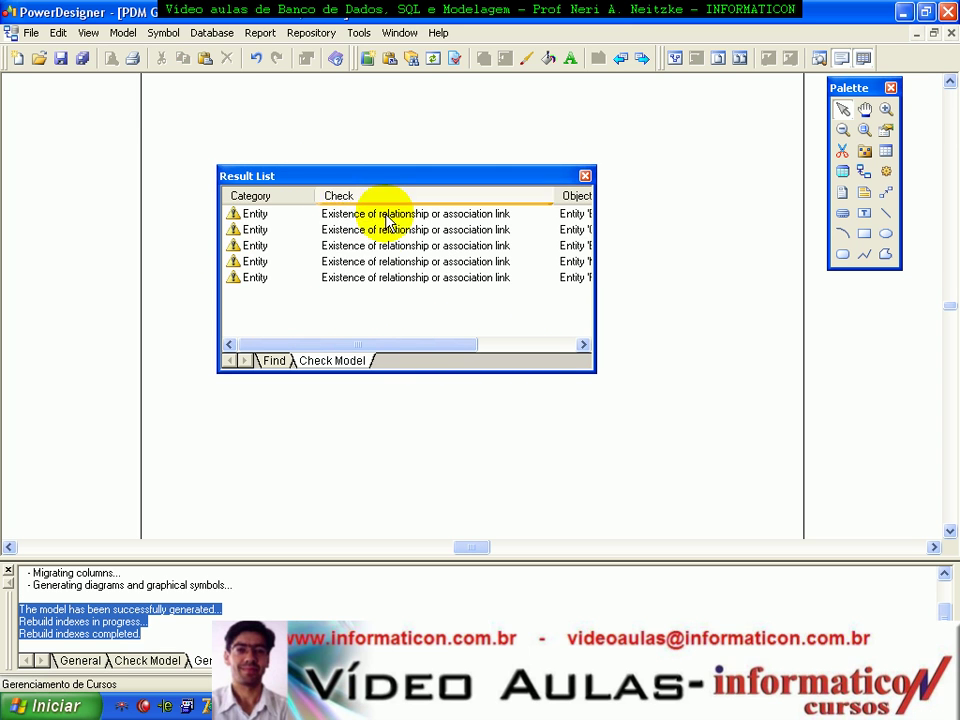
pyautogui.moveTo(392, 347); pyautogui.dragTo(325, 345)
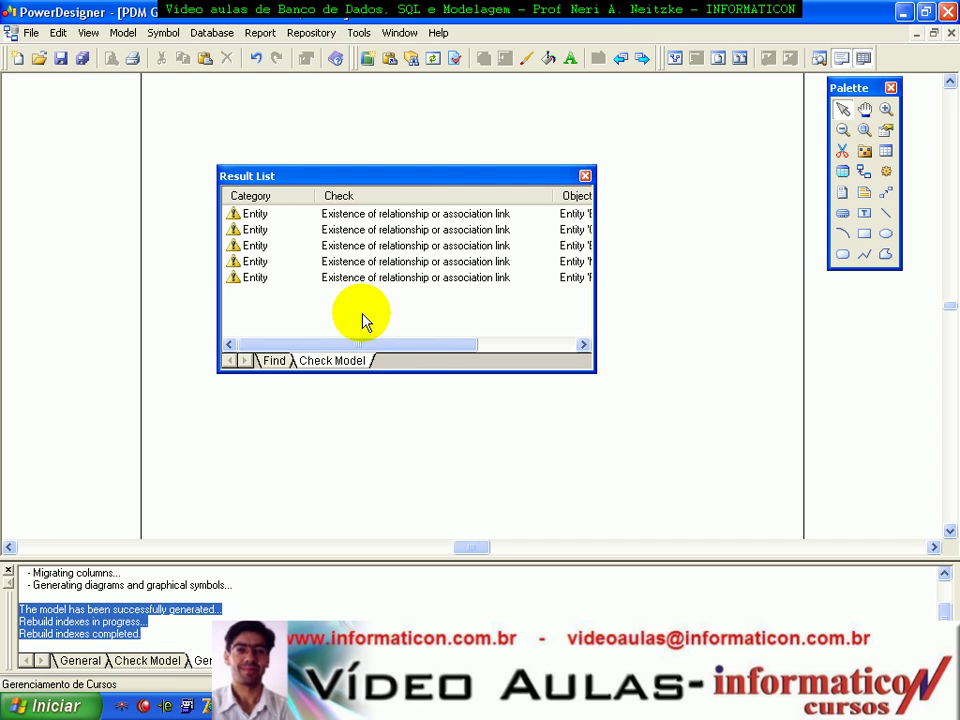
pyautogui.click(586, 177)
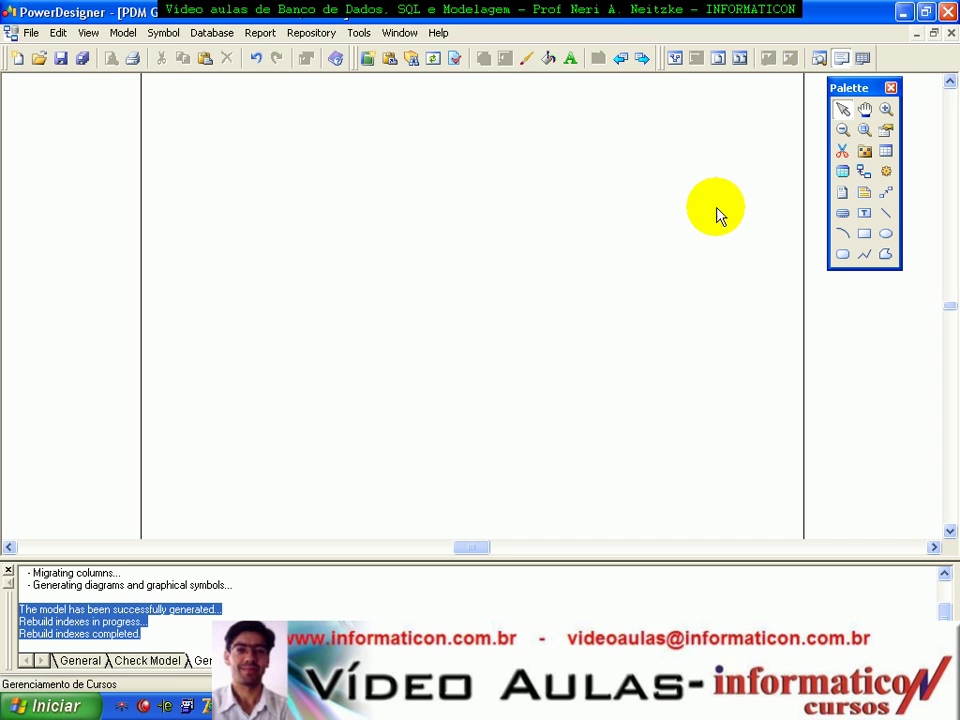
# - Bring the generated tables into view and compare them with the conceptual diagram, returning to the physical model
pyautogui.click(674, 57)
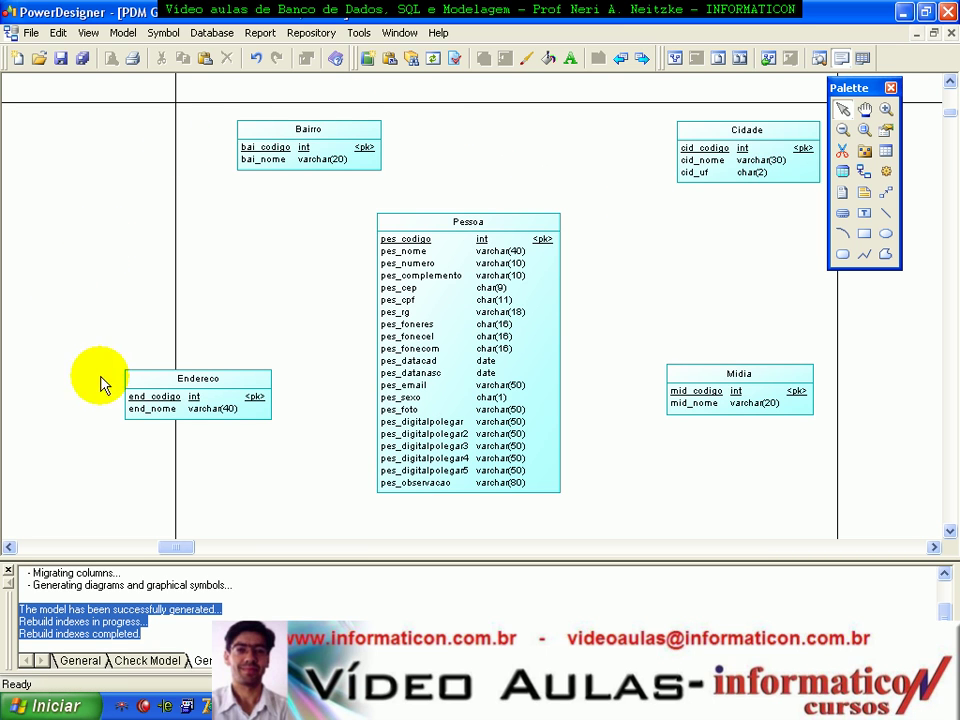
pyautogui.click(224, 36)
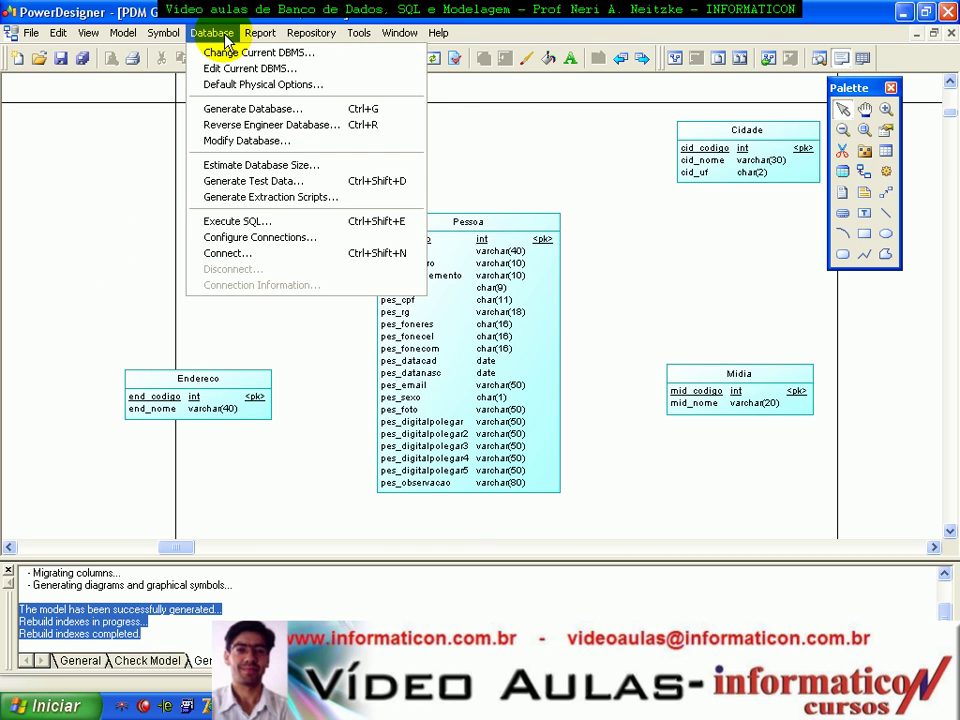
pyautogui.moveTo(298, 38)
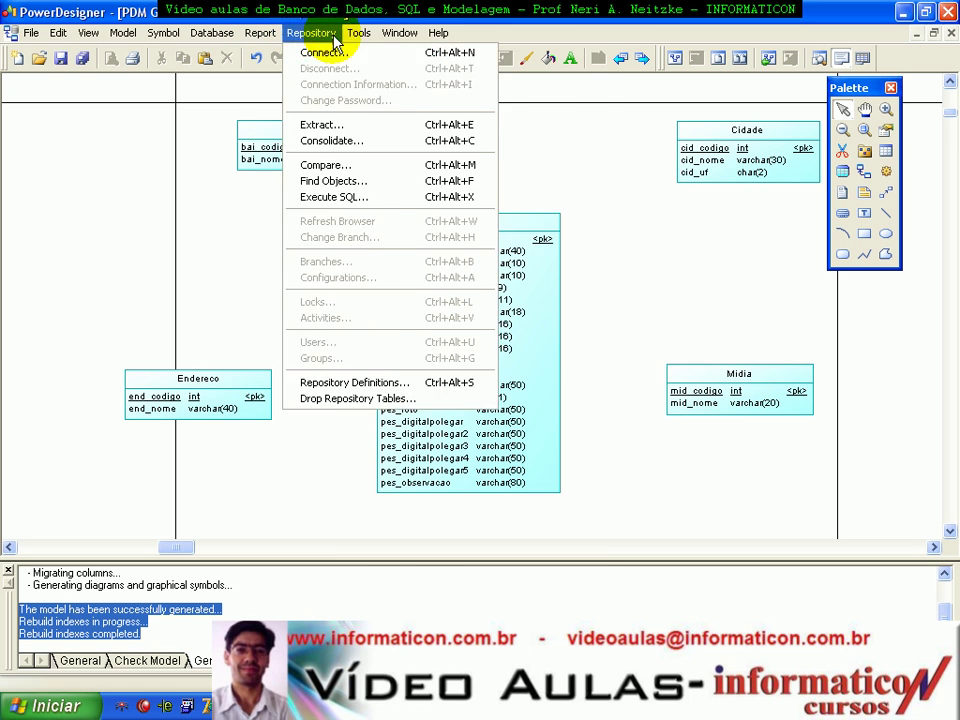
pyautogui.moveTo(362, 43)
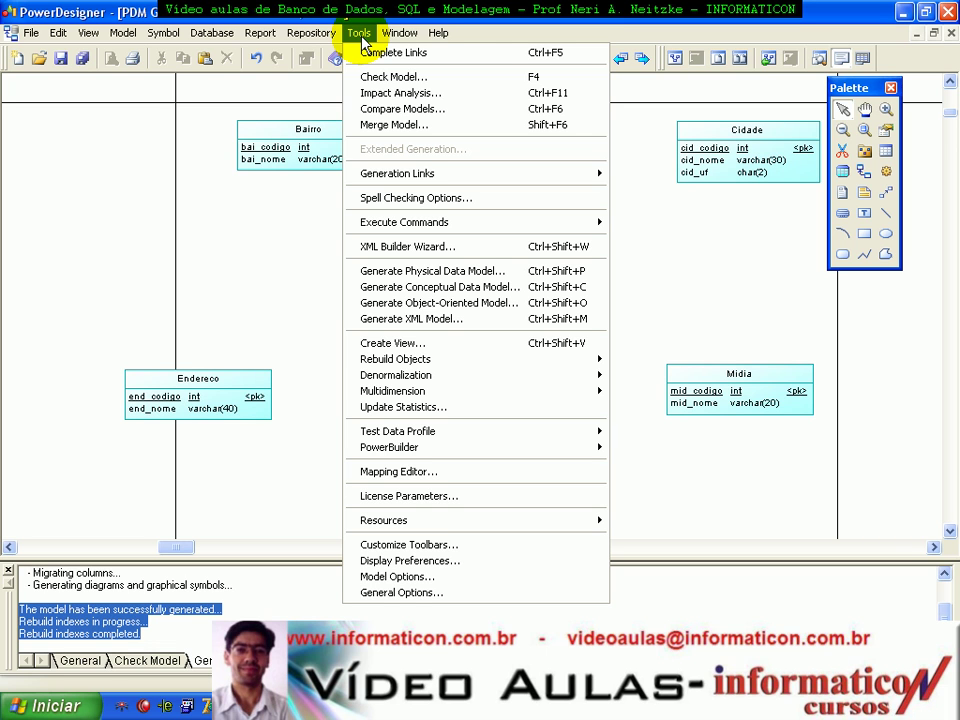
pyautogui.moveTo(398, 38)
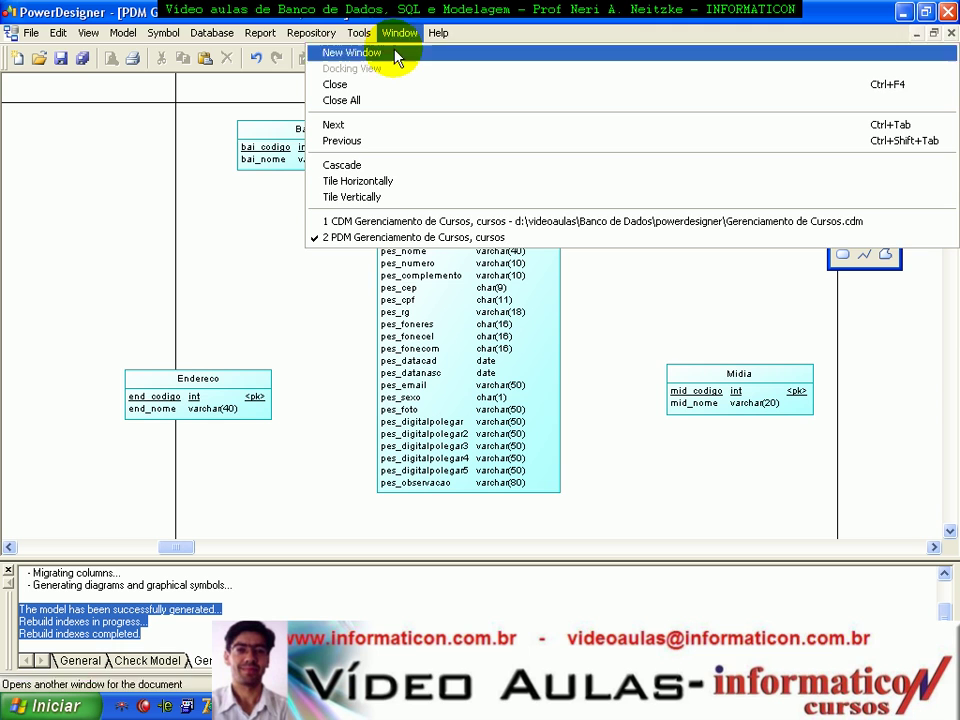
pyautogui.click(390, 230)
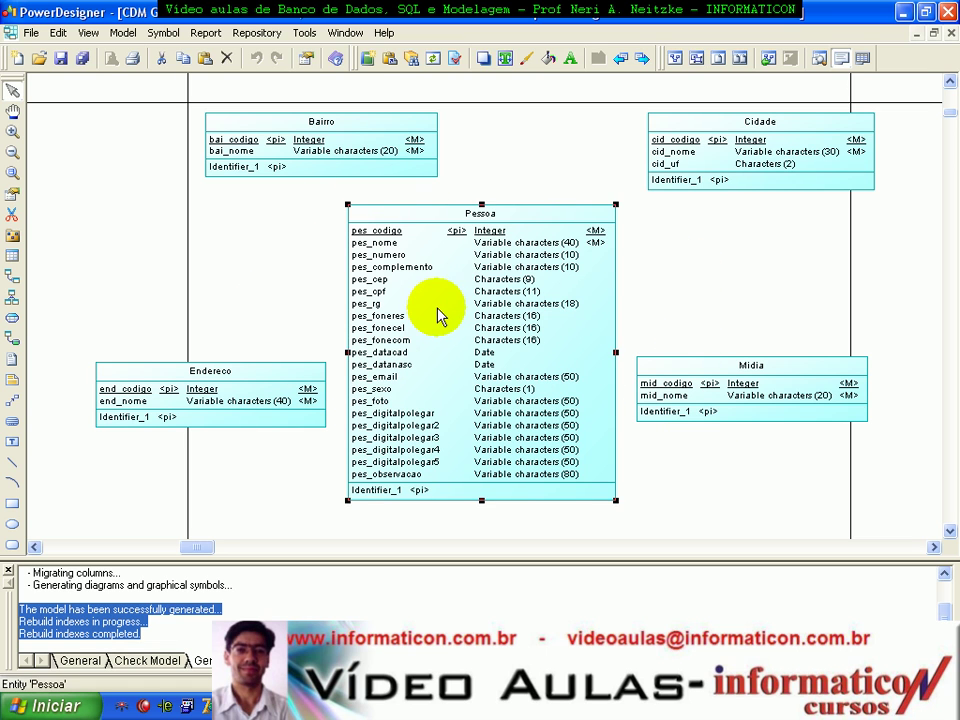
pyautogui.click(155, 32)
pyautogui.moveTo(200, 35)
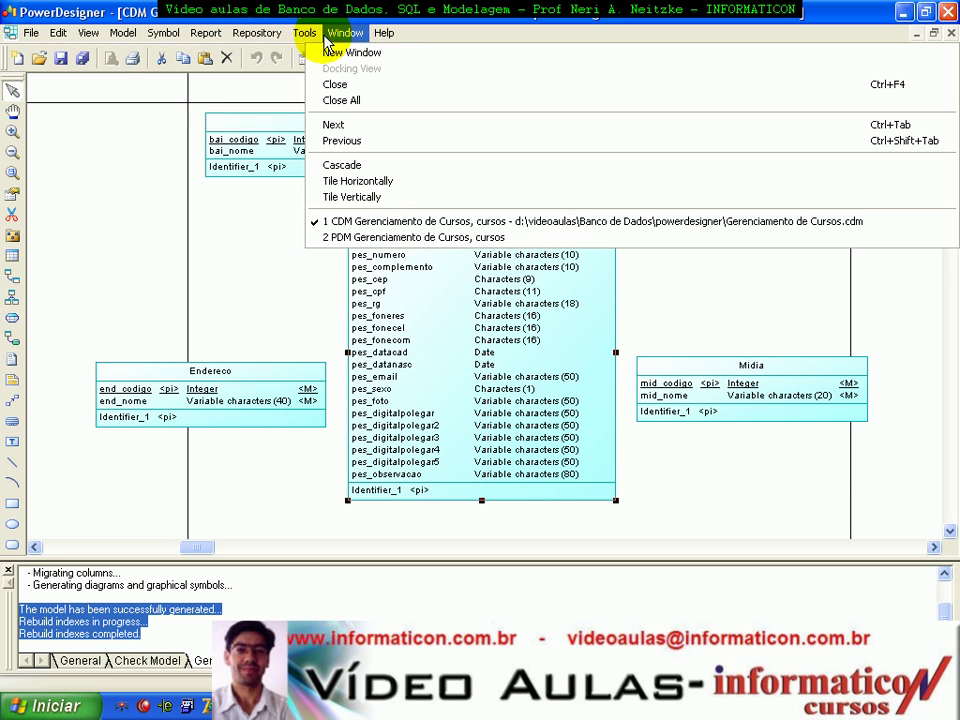
pyautogui.click(375, 240)
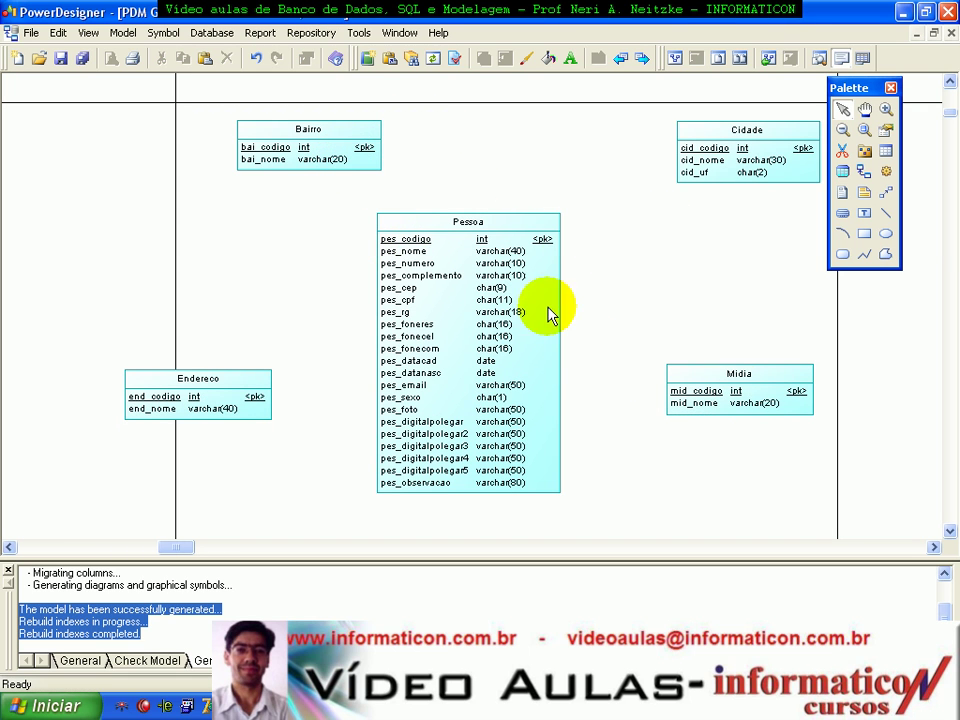
# - Move the Endereco, Cidade and Midia tables closer to Pessoa in the physical diagram
pyautogui.moveTo(232, 402); pyautogui.dragTo(300, 342)
pyautogui.moveTo(754, 159); pyautogui.dragTo(670, 174)
pyautogui.moveTo(731, 382); pyautogui.dragTo(665, 390)
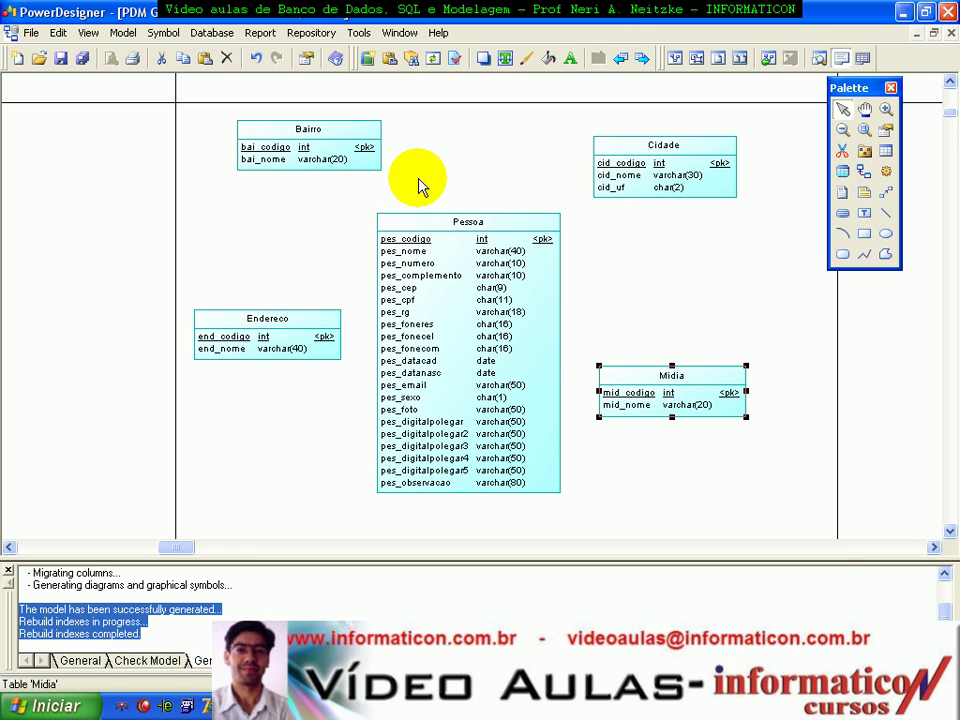
# - Open the database generation settings for the physical model and review the general settings, object options, selected tables and summary
pyautogui.click(208, 36)
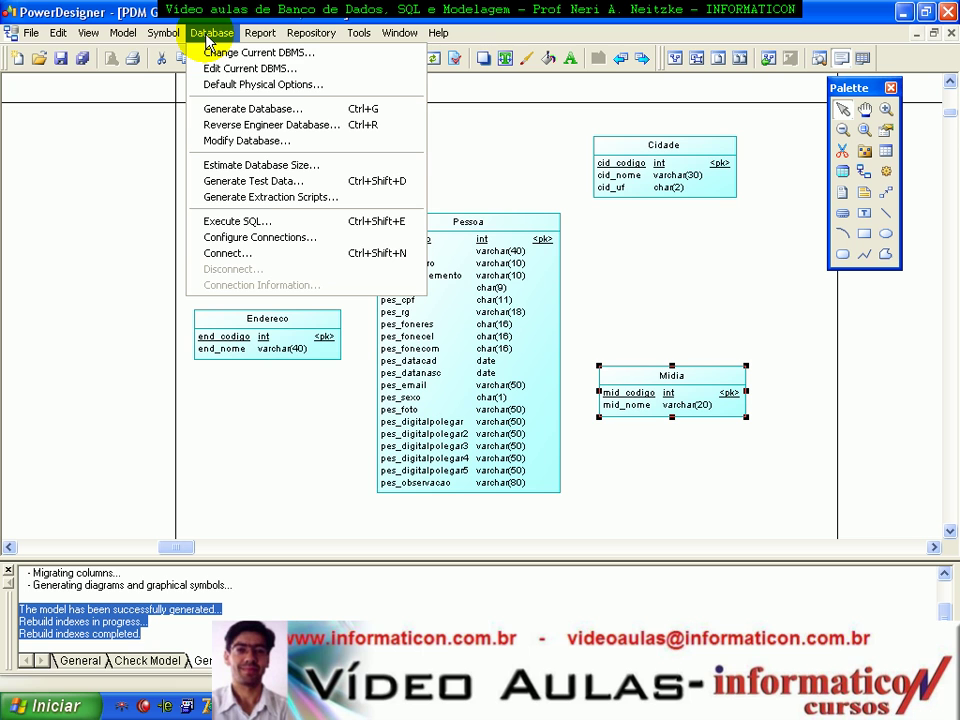
pyautogui.click(300, 108)
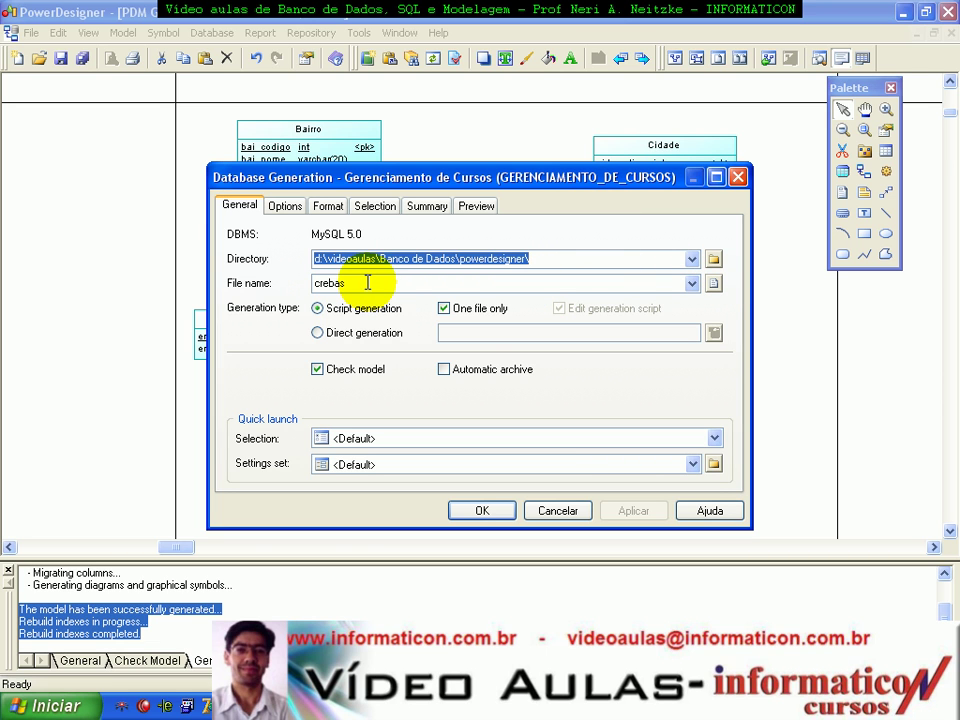
pyautogui.click(284, 207)
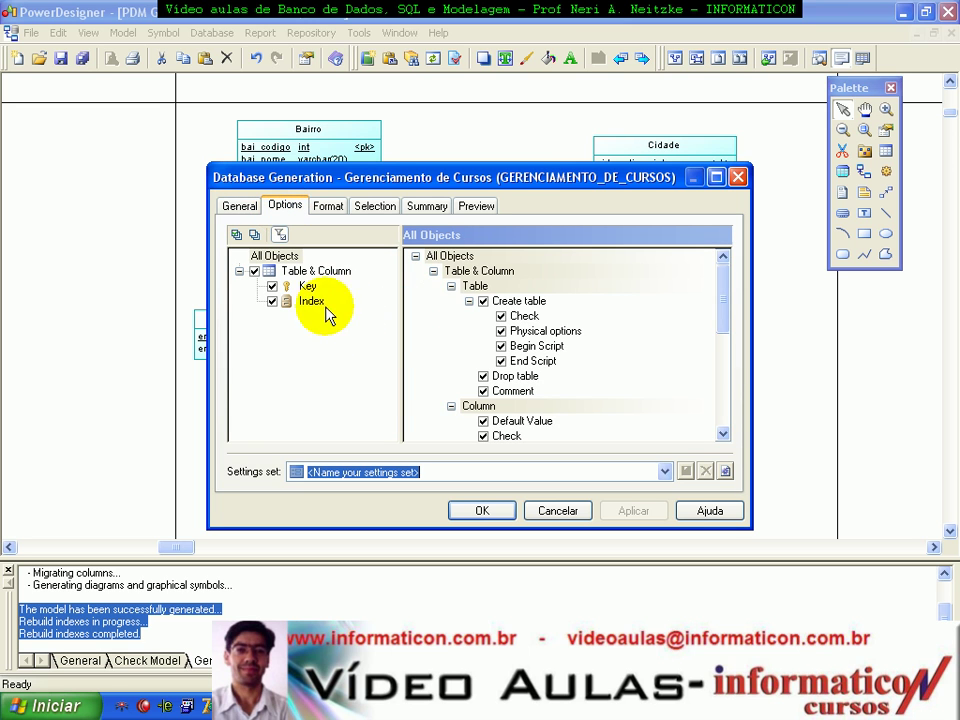
pyautogui.moveTo(723, 286)
pyautogui.mouseDown()
pyautogui.moveTo(735, 396)
pyautogui.moveTo(726, 262)
pyautogui.mouseUp()
pyautogui.click(372, 208)
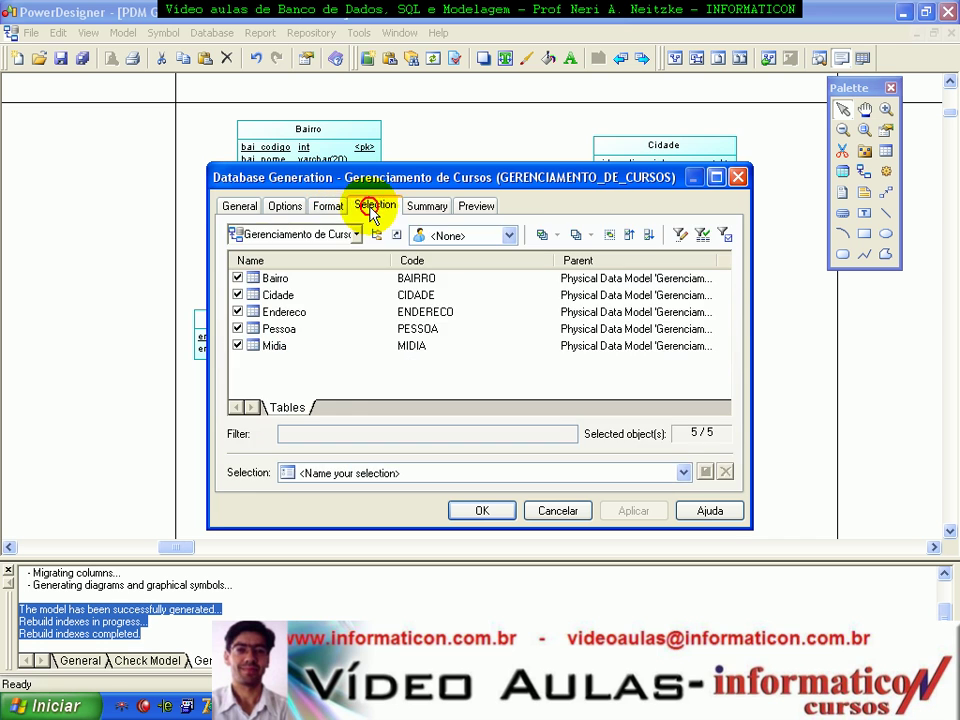
pyautogui.click(425, 206)
pyautogui.click(247, 205)
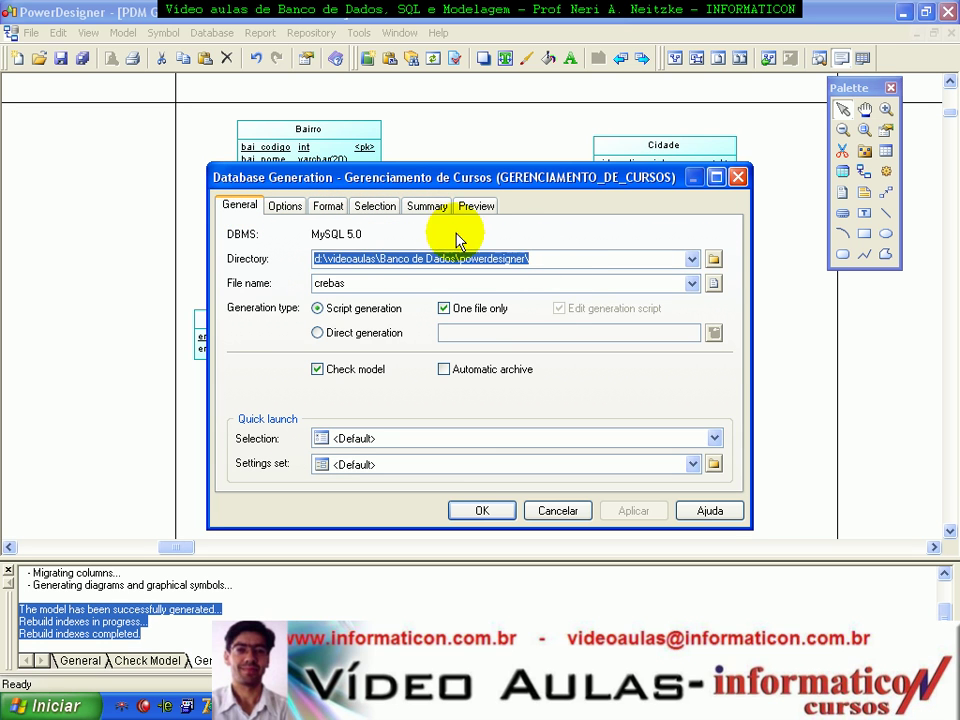
# - Preview the SQL script in a maximized window and examine the drop table statements for the five tables
pyautogui.click(476, 206)
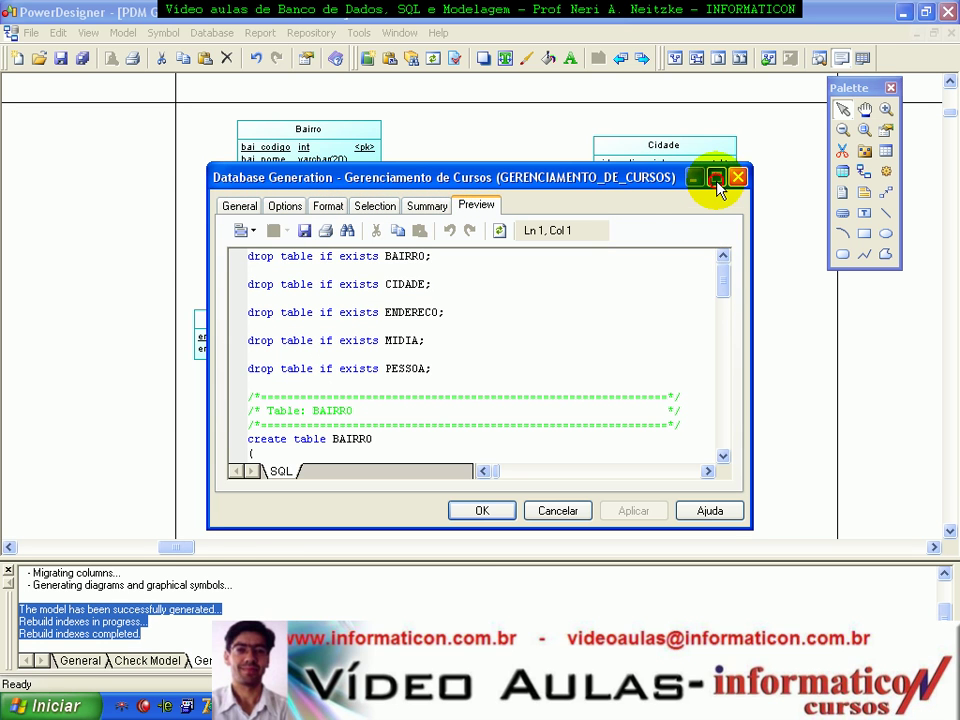
pyautogui.click(716, 180)
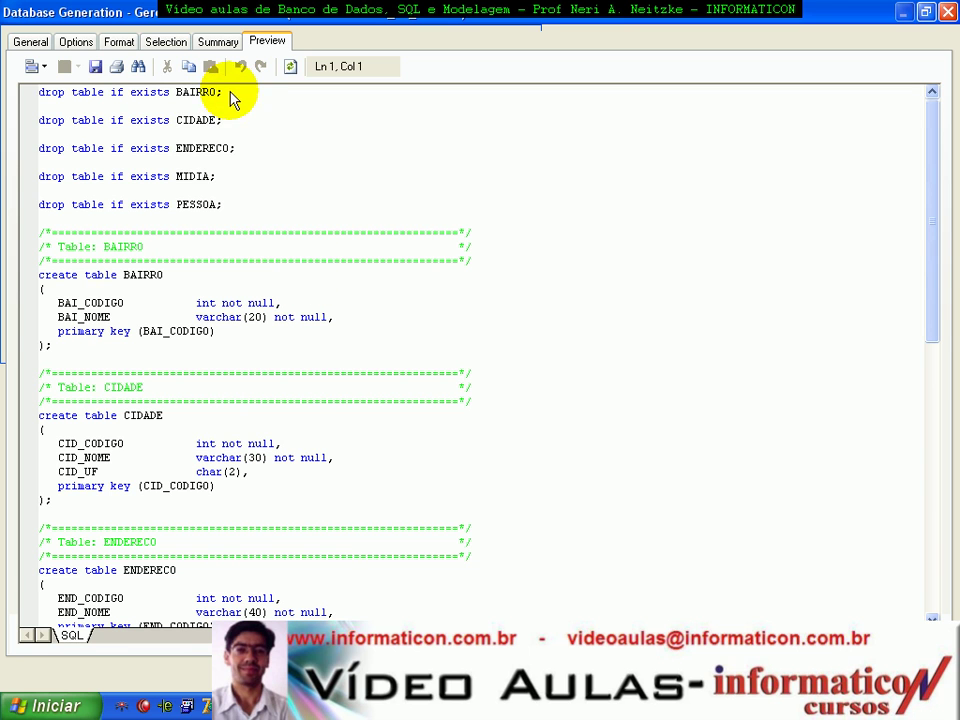
pyautogui.moveTo(242, 212); pyautogui.dragTo(5, 93)
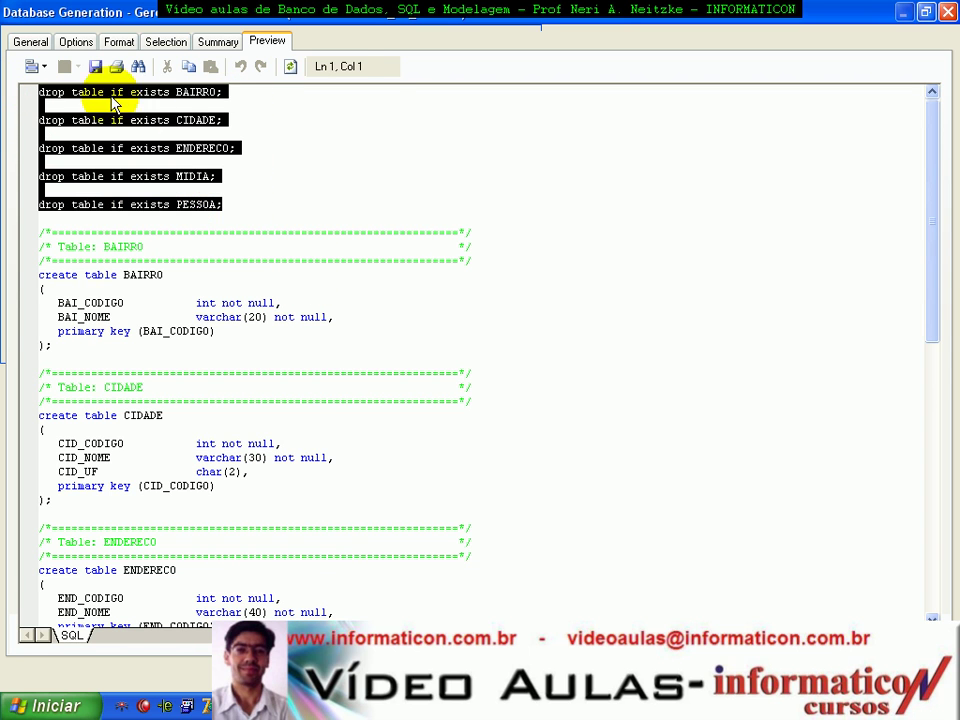
pyautogui.click(221, 91)
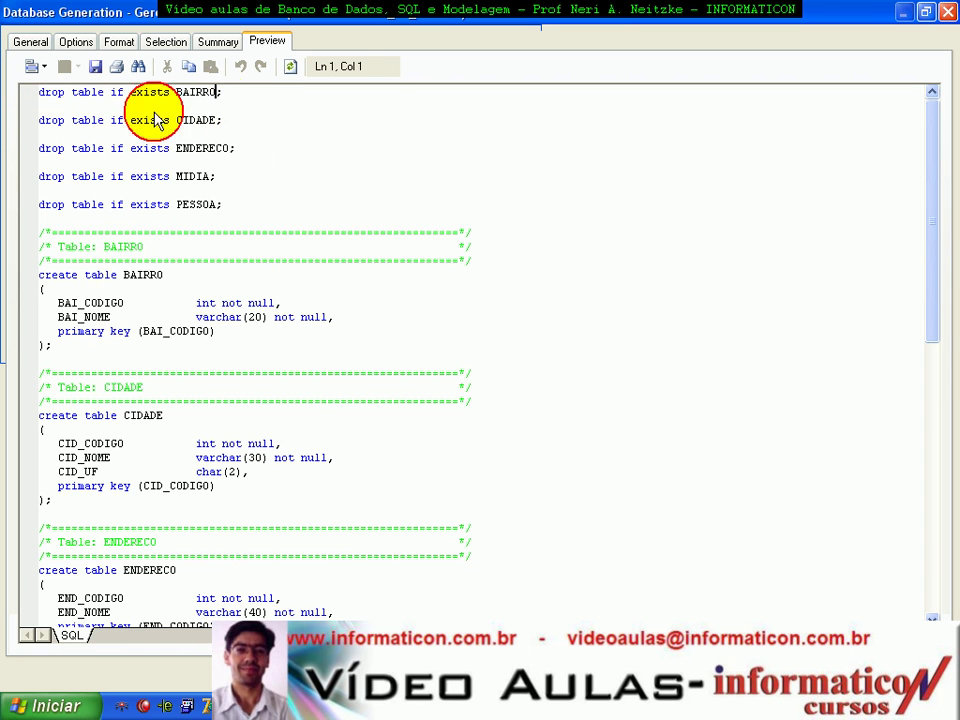
pyautogui.moveTo(250, 105); pyautogui.dragTo(6, 94)
pyautogui.click(250, 105)
pyautogui.moveTo(250, 105); pyautogui.dragTo(6, 93)
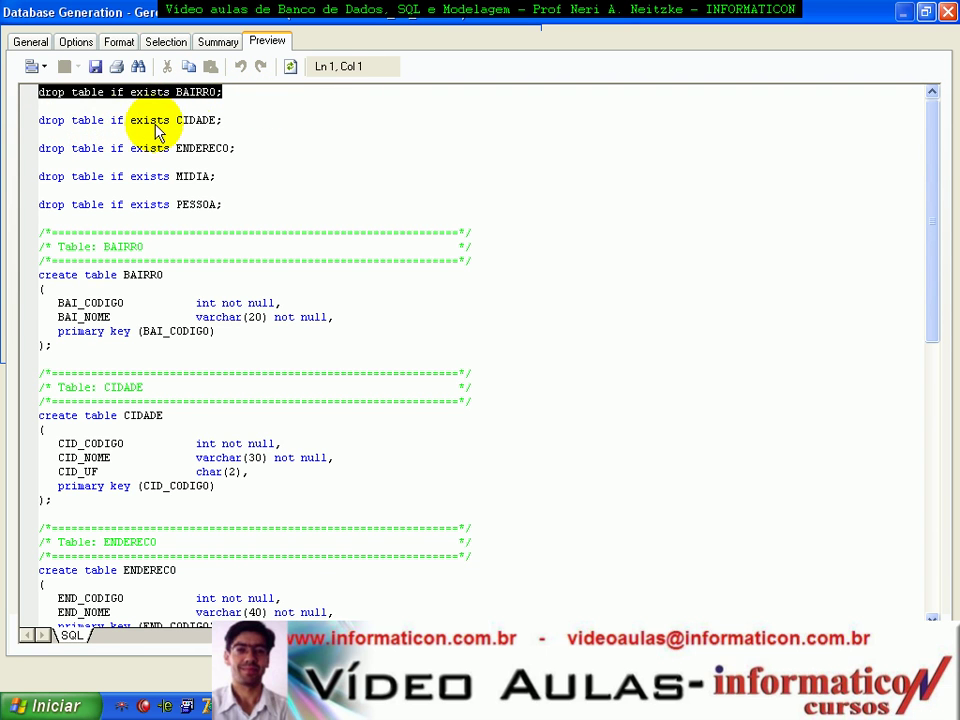
pyautogui.click(231, 124)
pyautogui.moveTo(231, 124); pyautogui.dragTo(28, 120)
pyautogui.moveTo(231, 204); pyautogui.dragTo(20, 72)
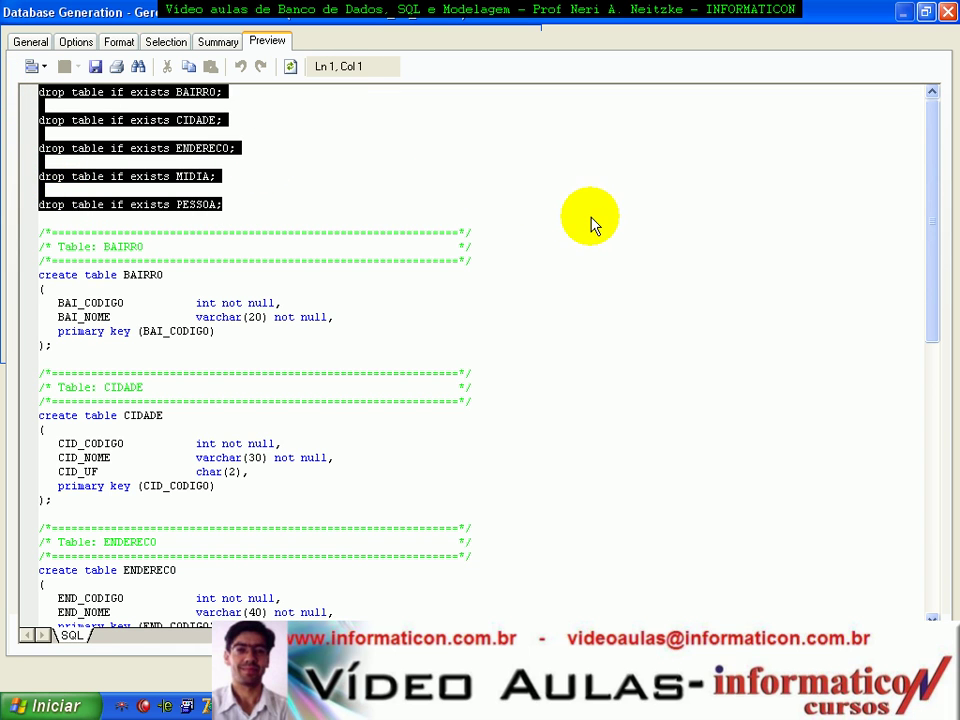
# - Examine the create table statements from BAIRRO to PESSOA, highlight the whole script and close the database generation window
pyautogui.moveTo(66, 347); pyautogui.dragTo(5, 310)
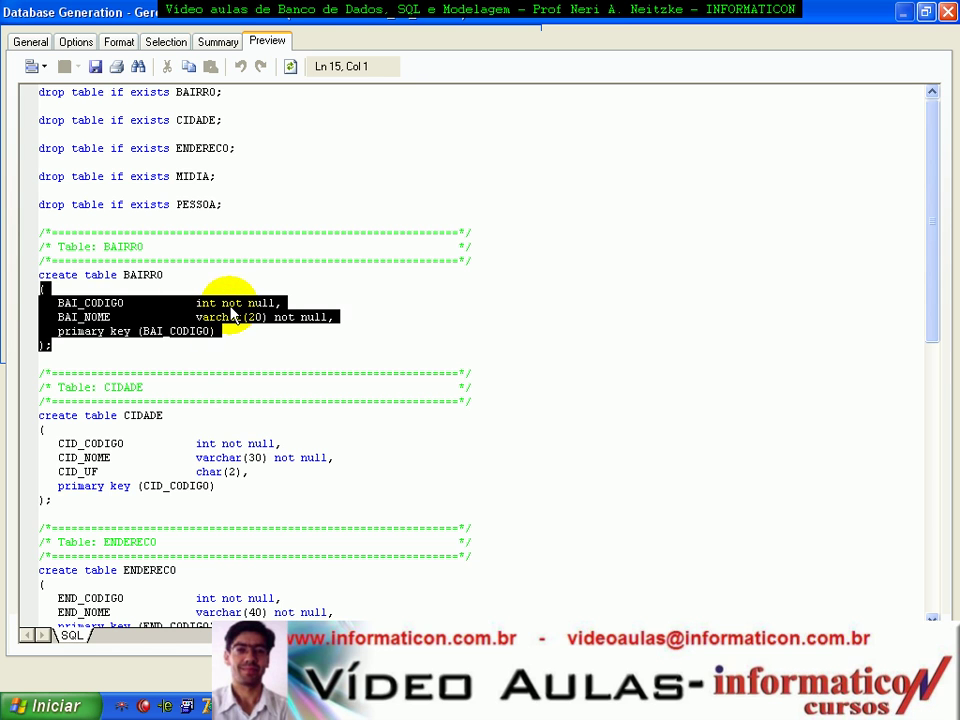
pyautogui.scroll(-2, 410, 430)
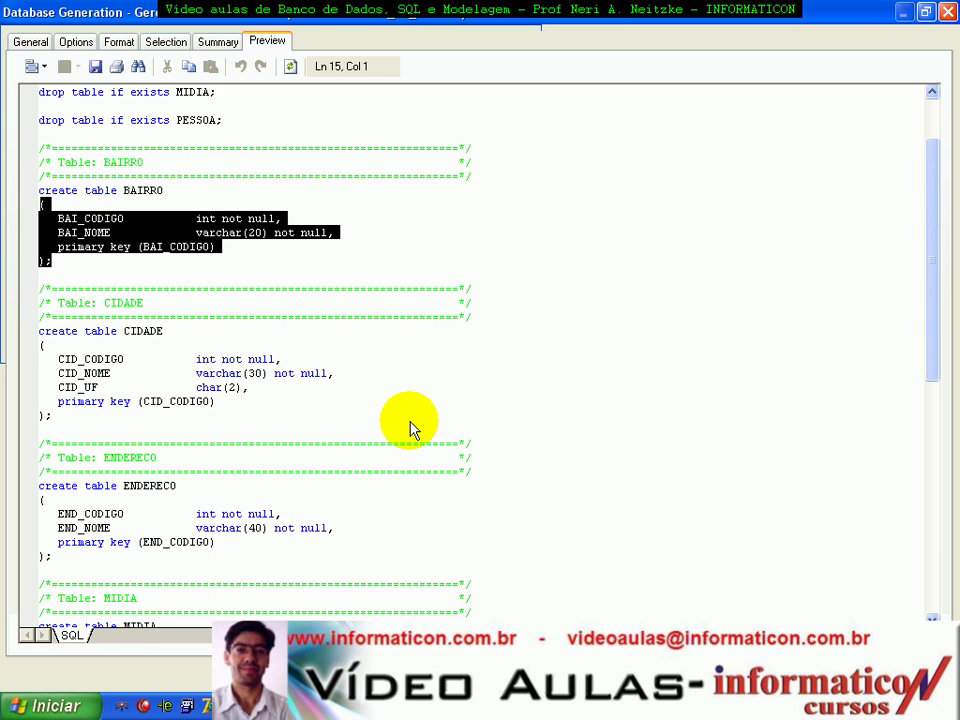
pyautogui.scroll(-3, 395, 425)
pyautogui.click(202, 390)
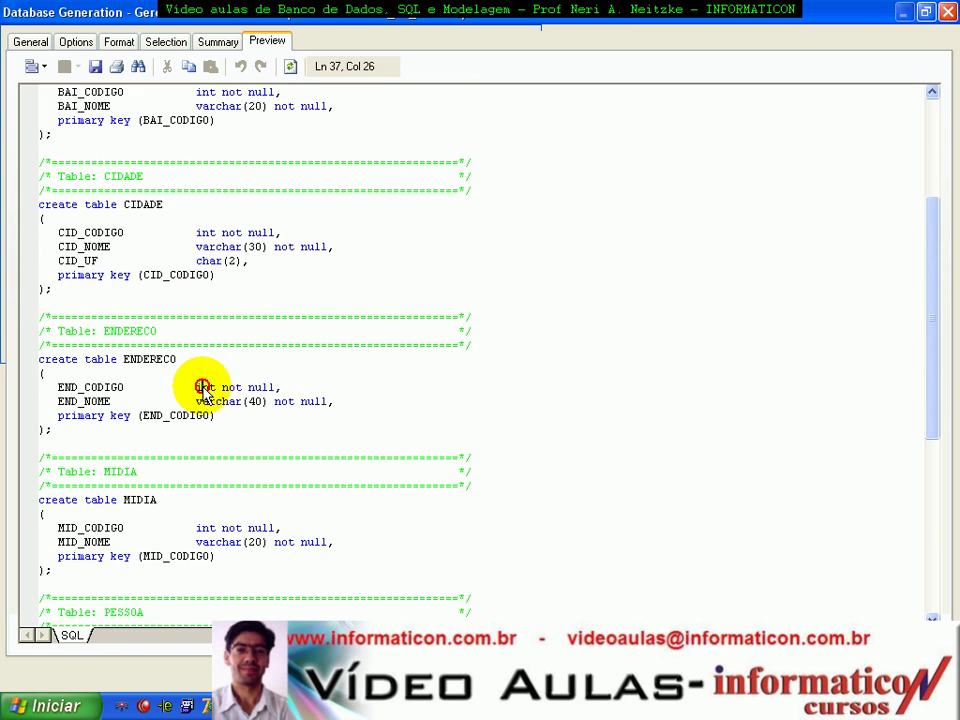
pyautogui.scroll(-3, 366, 383)
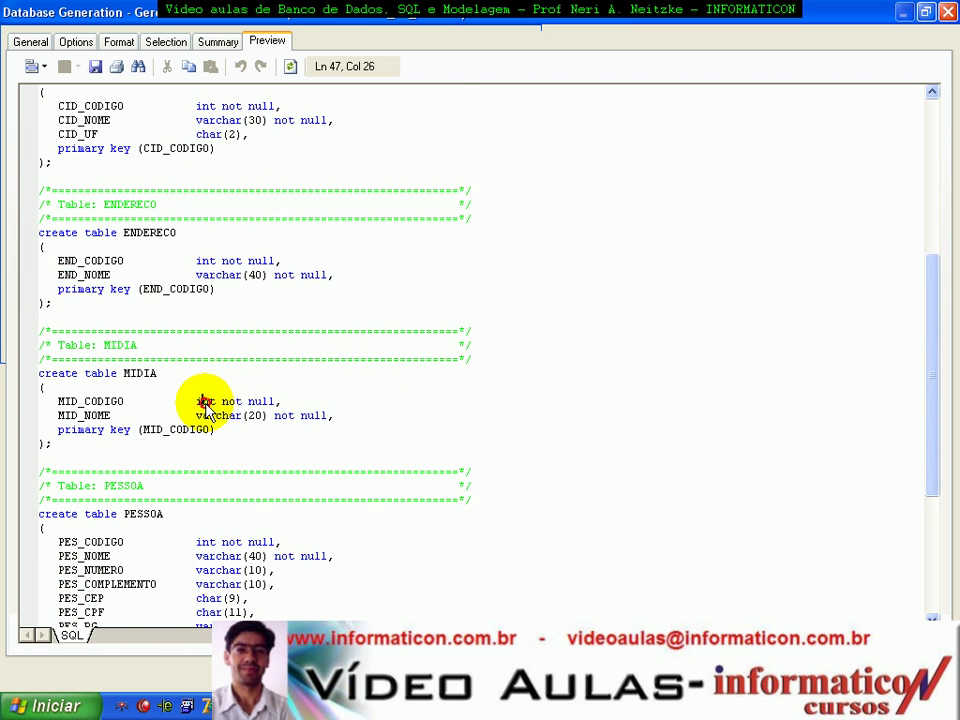
pyautogui.doubleClick(205, 401)
pyautogui.scroll(-5, 345, 400)
pyautogui.scroll(-1, 352, 401)
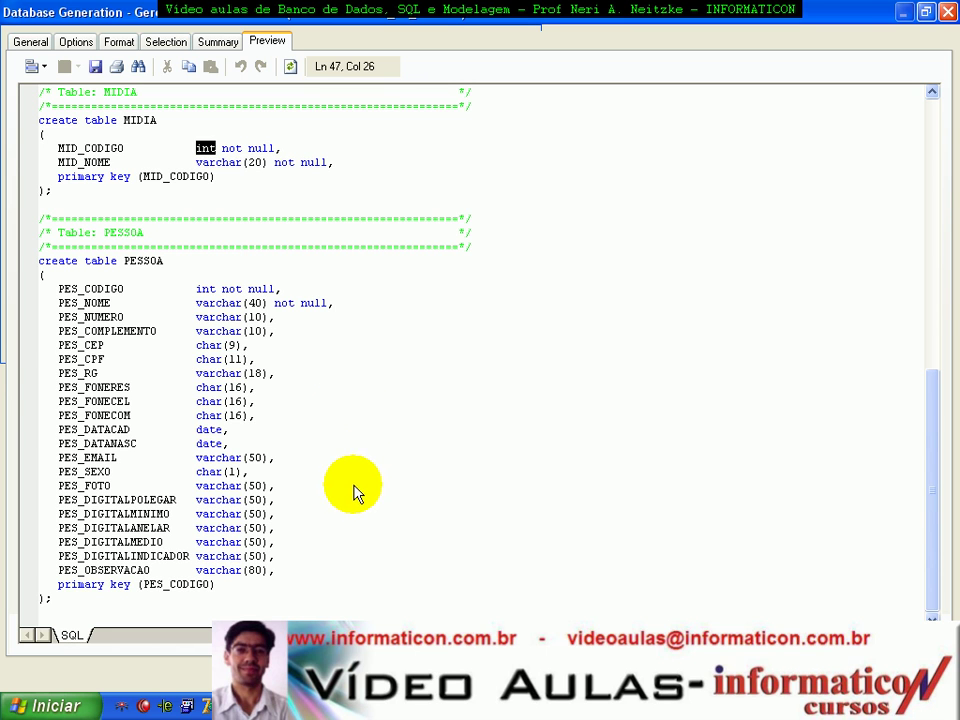
pyautogui.moveTo(241, 602); pyautogui.dragTo(43, 17)
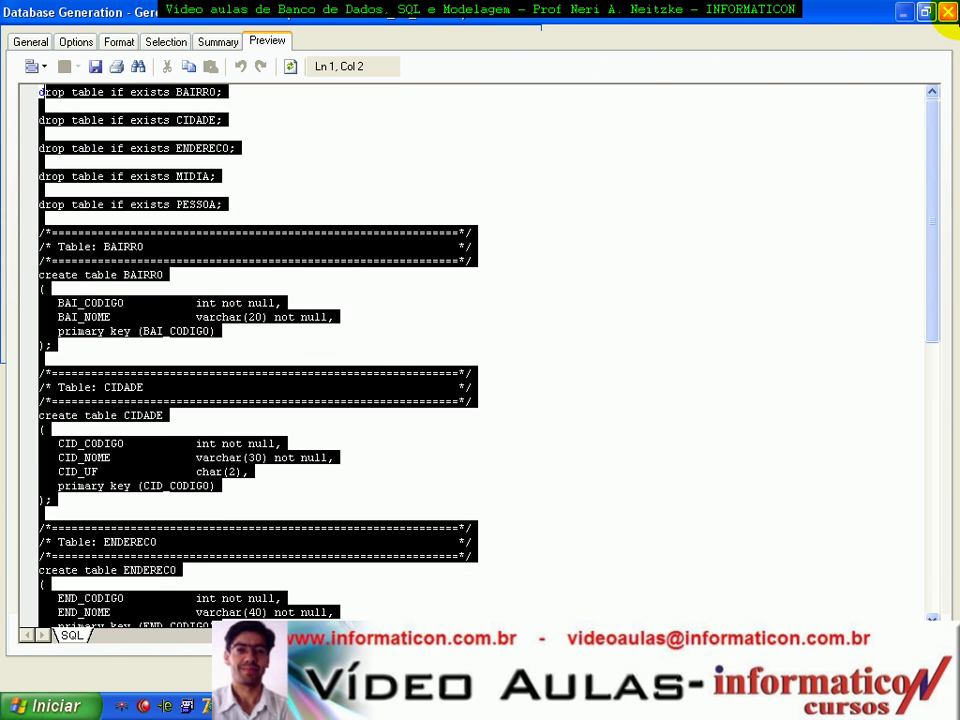
pyautogui.click(947, 11)
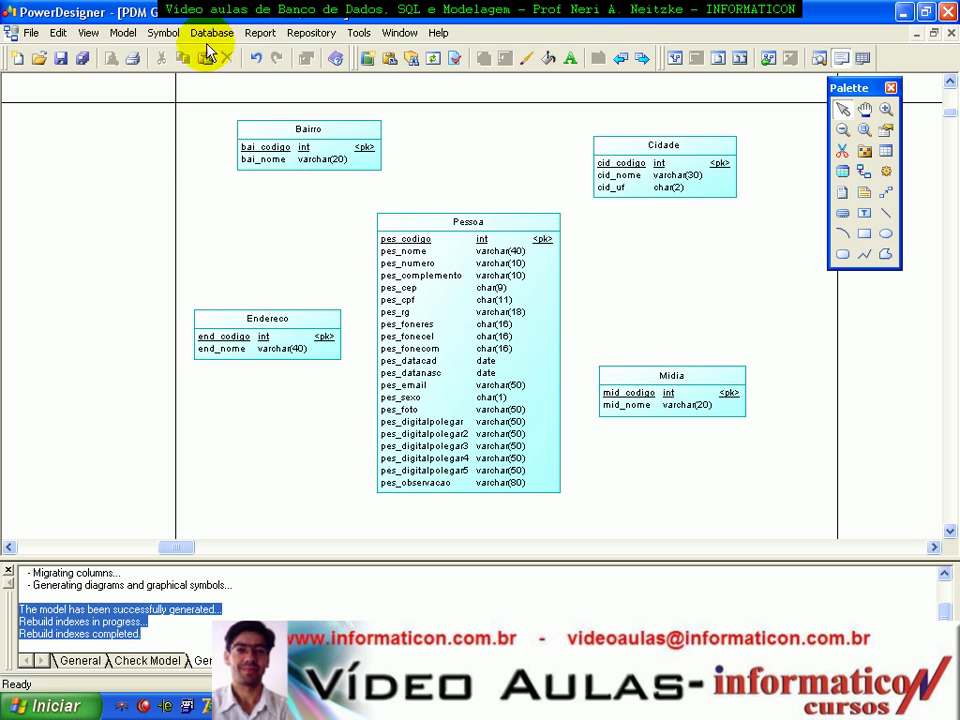
# - Display the object browser and move its floating window over the Bairro table
pyautogui.click(86, 32)
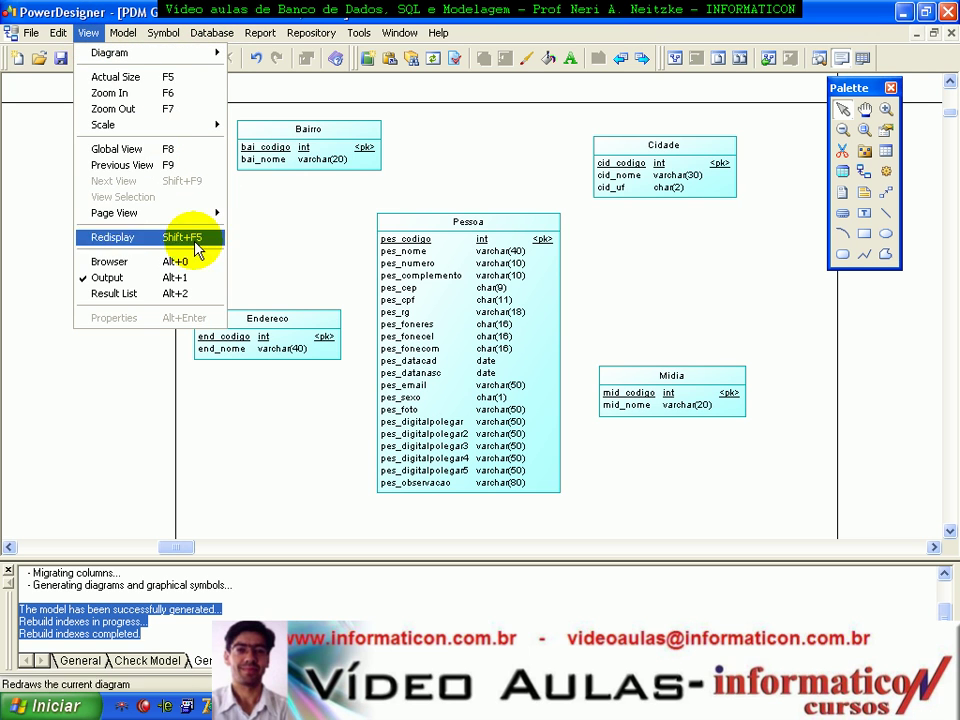
pyautogui.click(168, 261)
pyautogui.moveTo(240, 140); pyautogui.dragTo(175, 124)
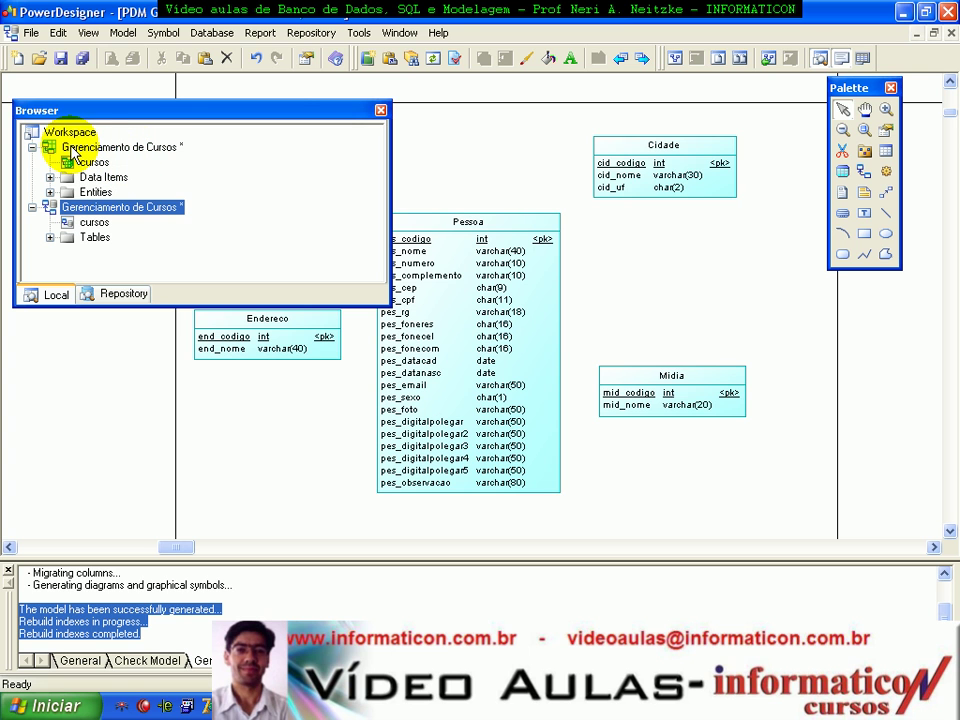
# - Review the general properties of the conceptual and physical course-management models from the object browser
pyautogui.doubleClick(97, 148)
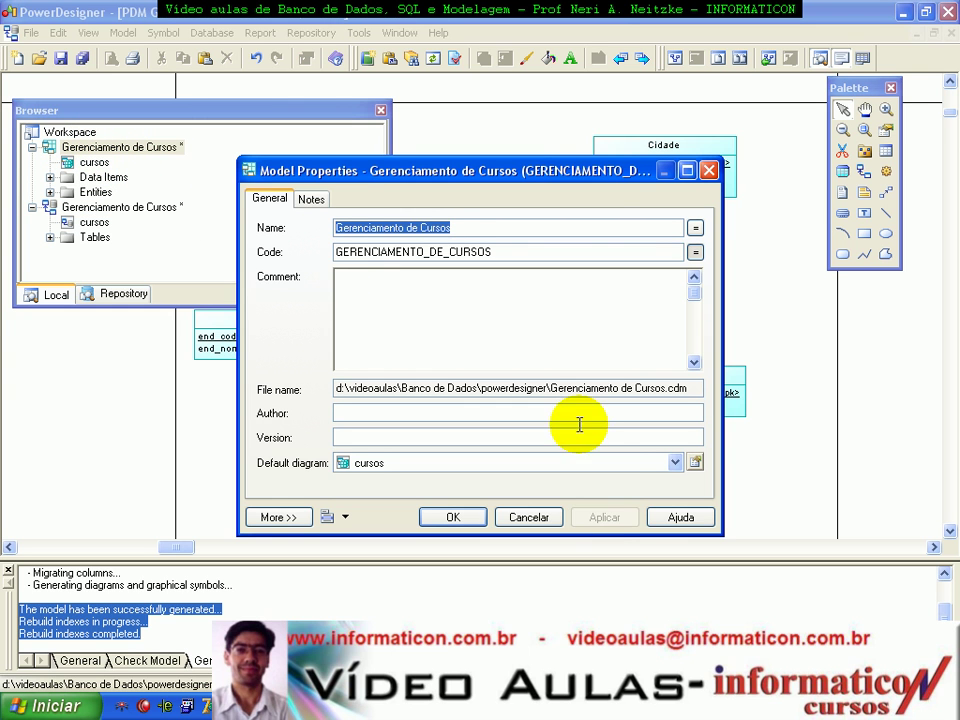
pyautogui.click(465, 514)
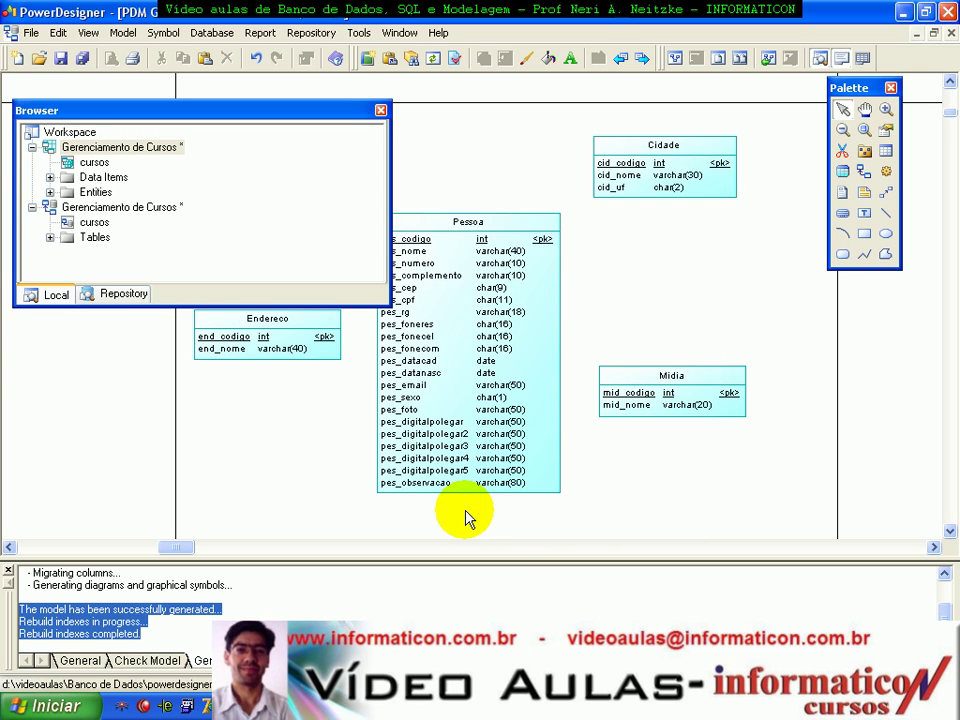
pyautogui.doubleClick(92, 207)
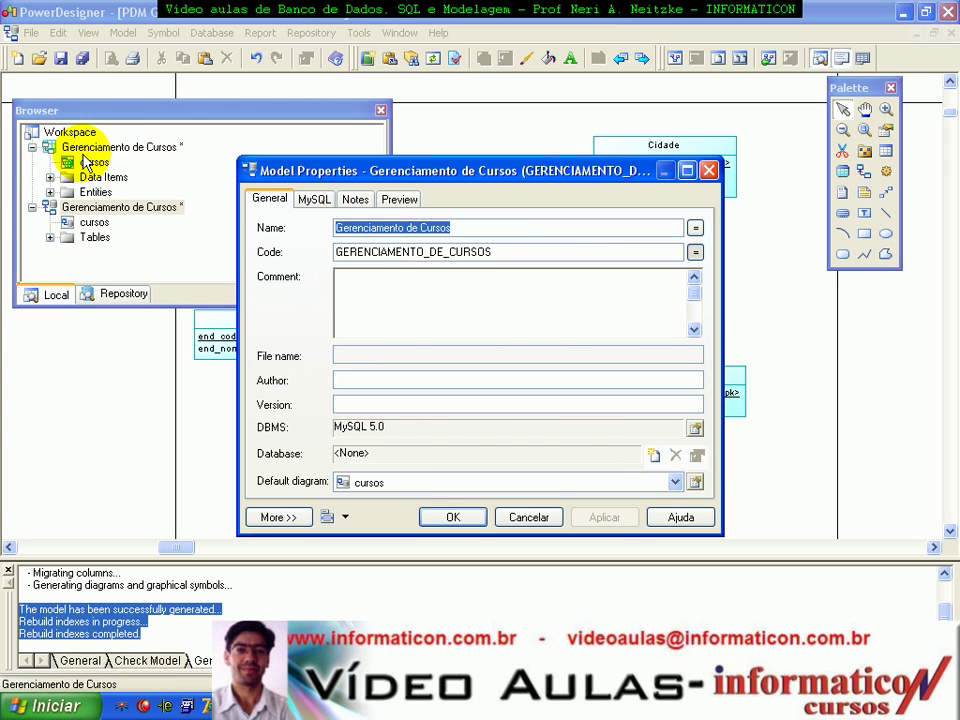
pyautogui.click(527, 517)
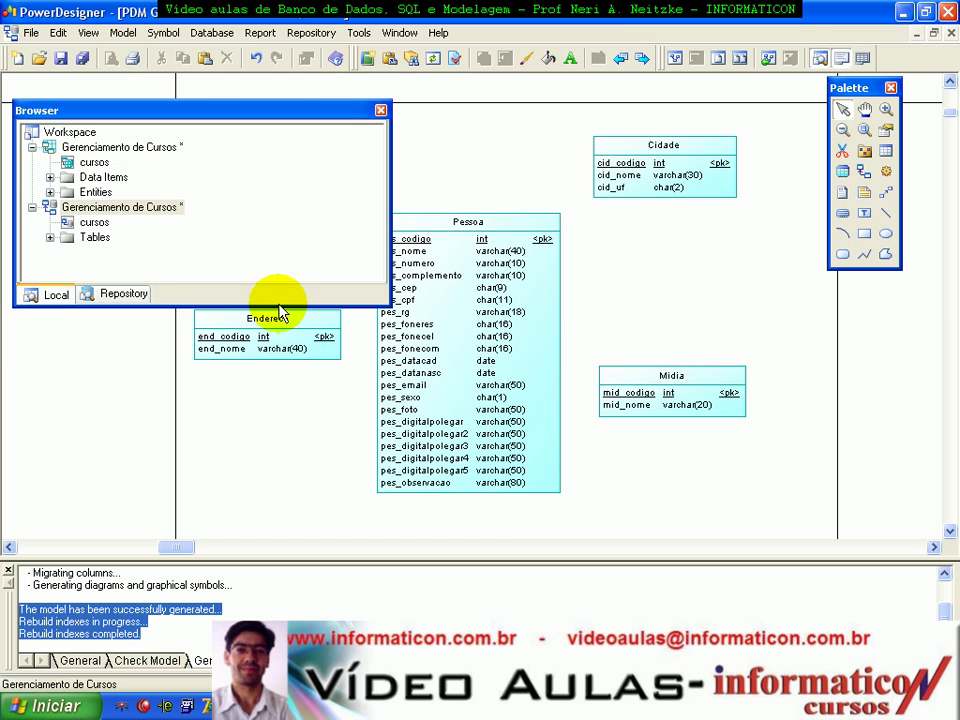
pyautogui.rightClick(136, 217)
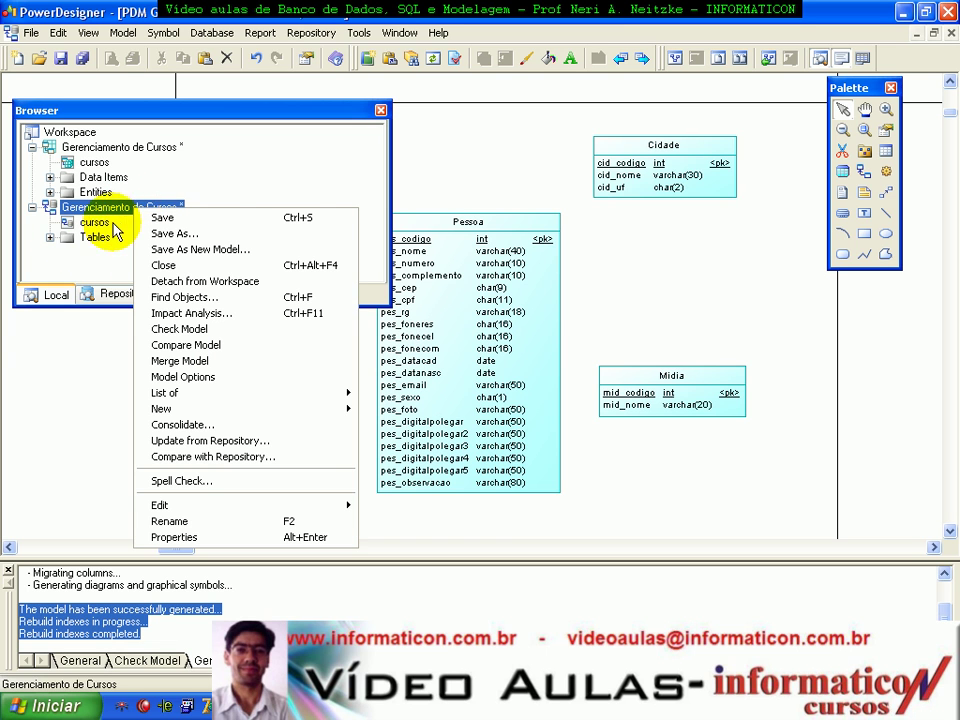
pyautogui.click(155, 193)
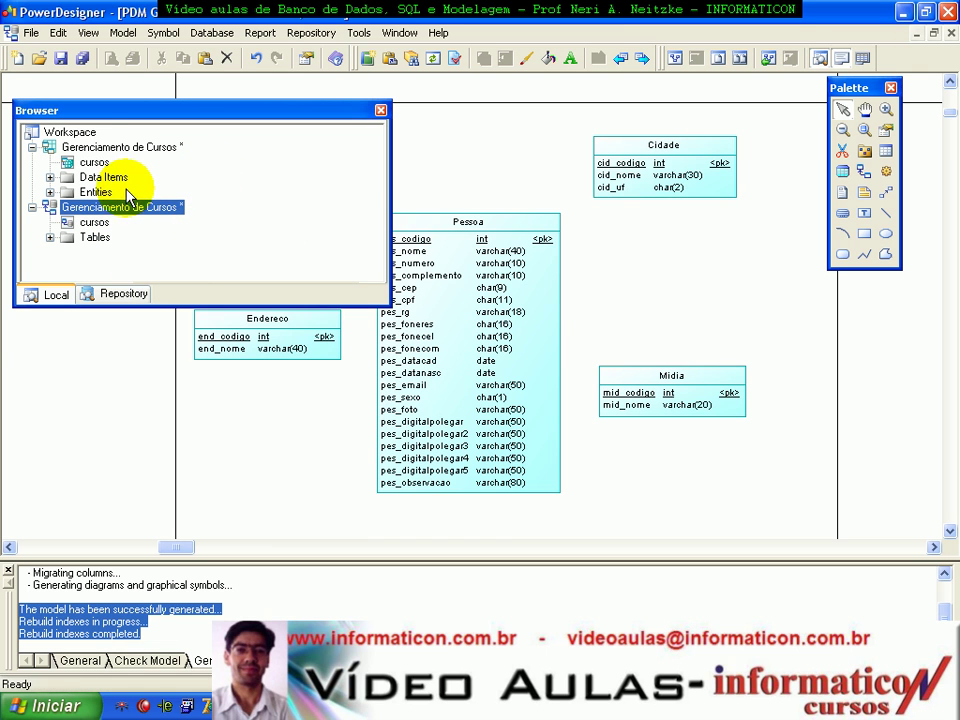
# - Examine the data items and entities of the conceptual model in the object browser, collapsing each group when done
pyautogui.click(86, 148)
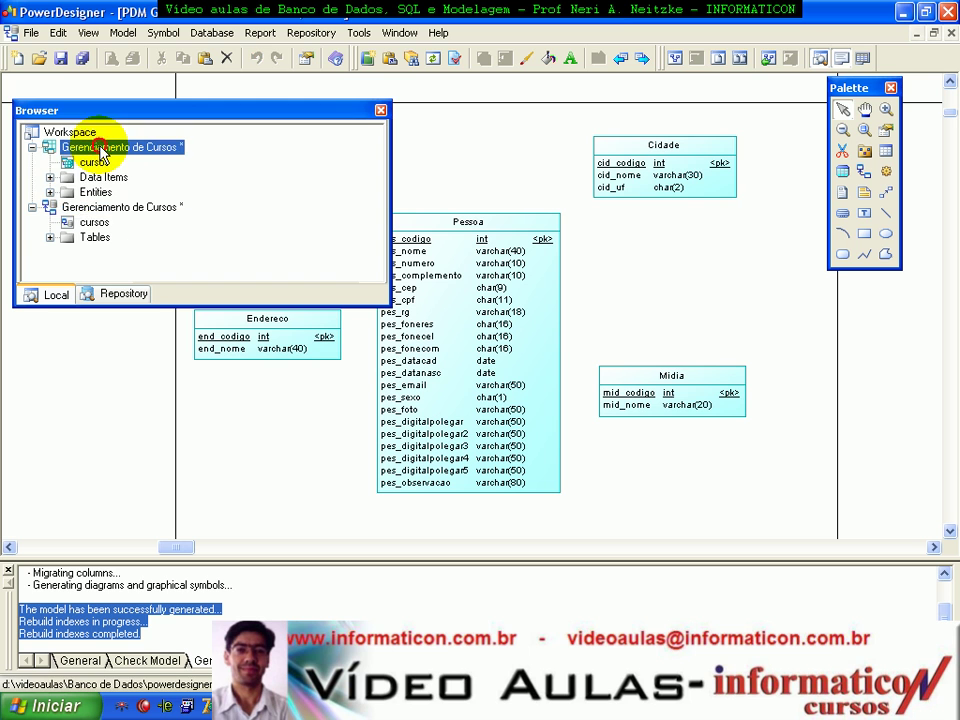
pyautogui.click(50, 177)
pyautogui.moveTo(375, 171)
pyautogui.mouseDown()
pyautogui.moveTo(376, 247)
pyautogui.moveTo(376, 146)
pyautogui.mouseUp()
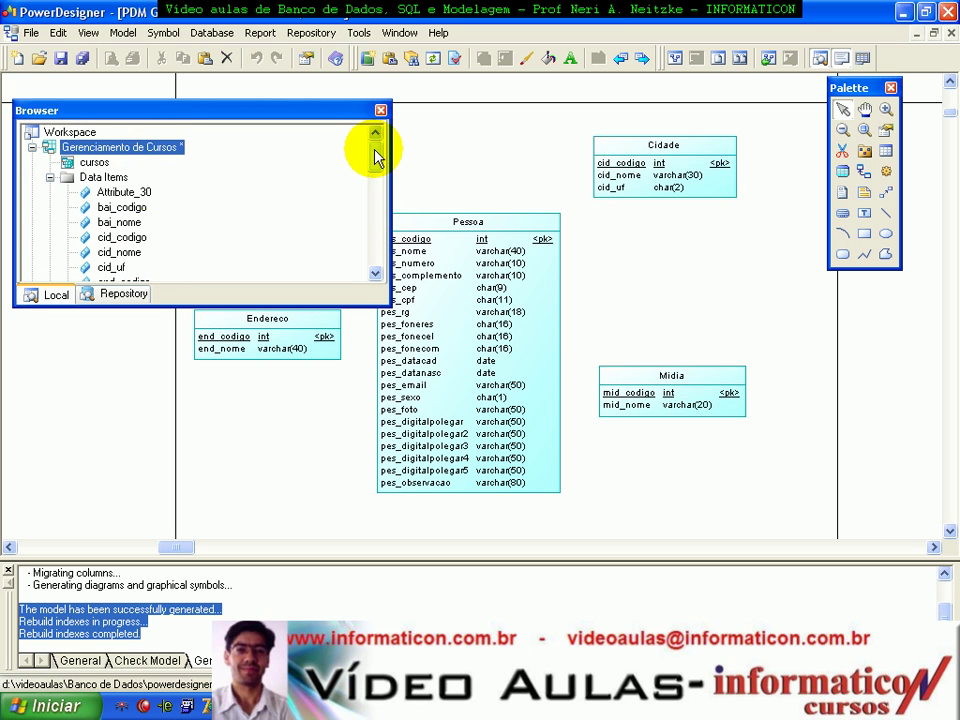
pyautogui.click(50, 177)
pyautogui.click(50, 192)
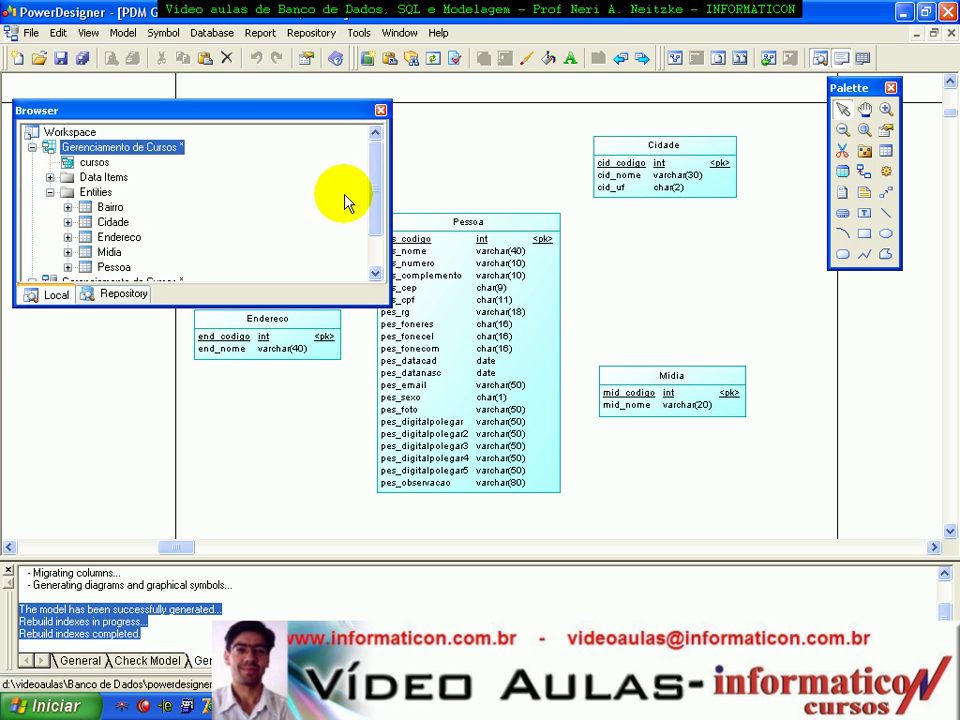
pyautogui.click(50, 192)
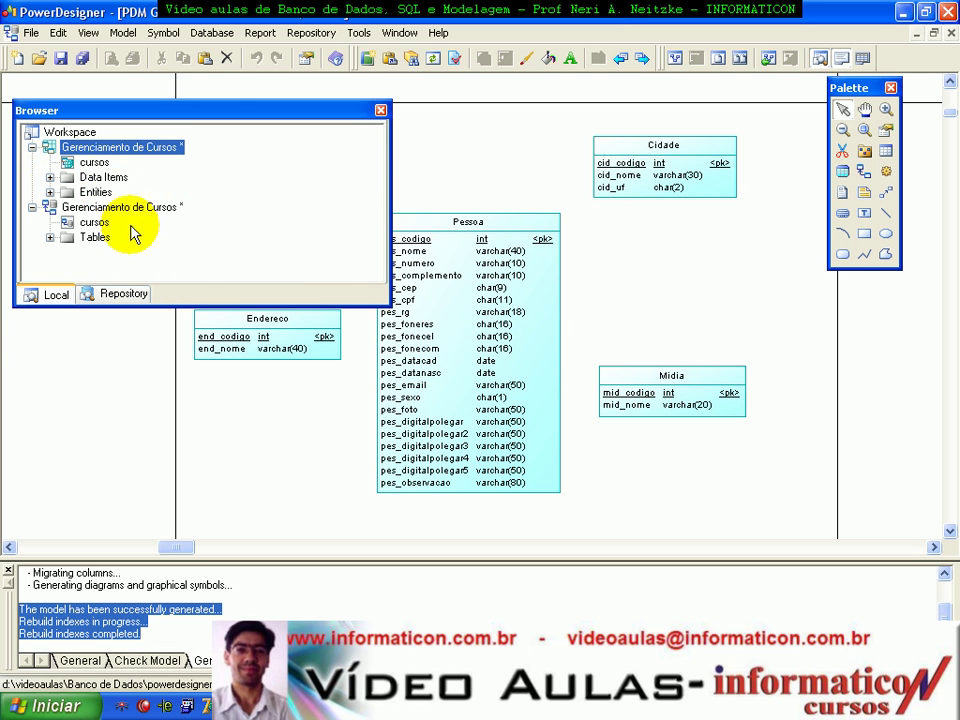
# - Expand the physical model's tables in the object browser and examine the Bairro table's columns, keys and indexes
pyautogui.click(86, 222)
pyautogui.click(50, 238)
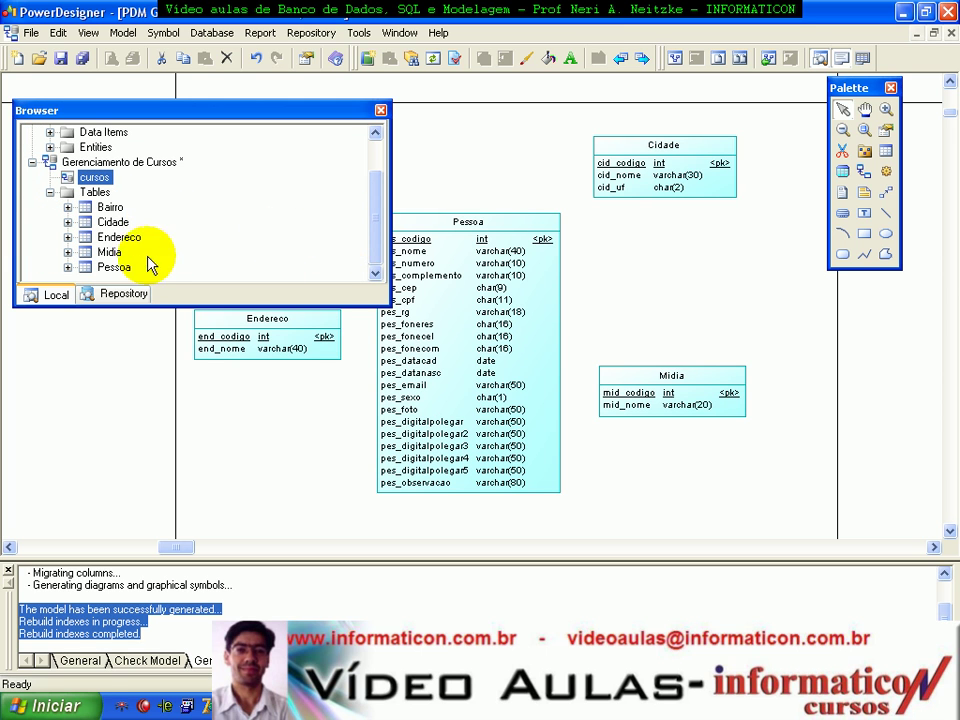
pyautogui.click(67, 207)
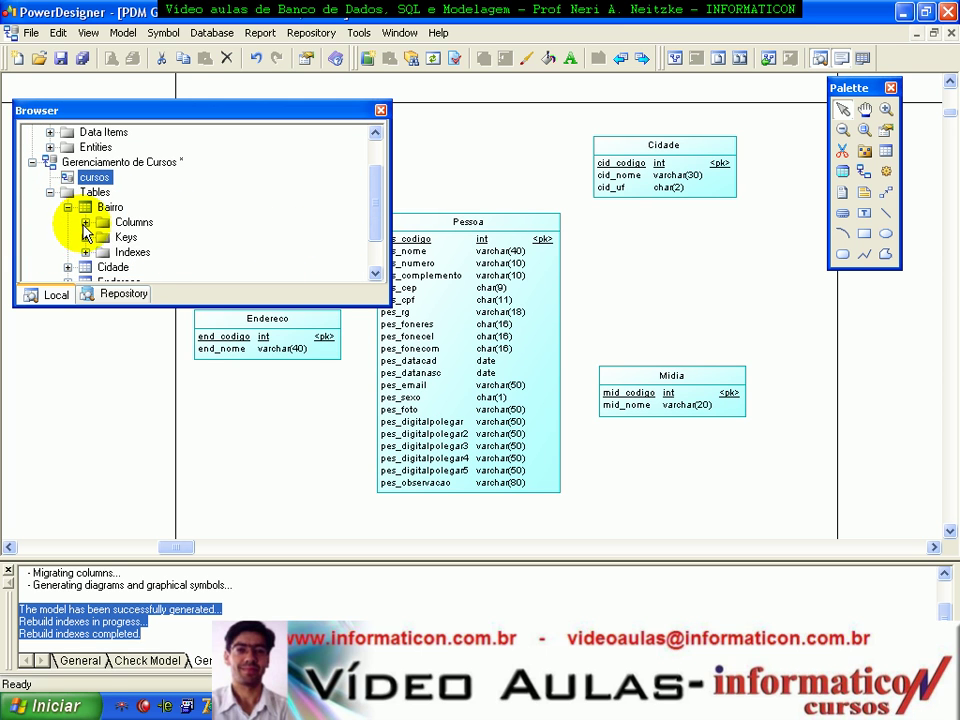
pyautogui.click(86, 252)
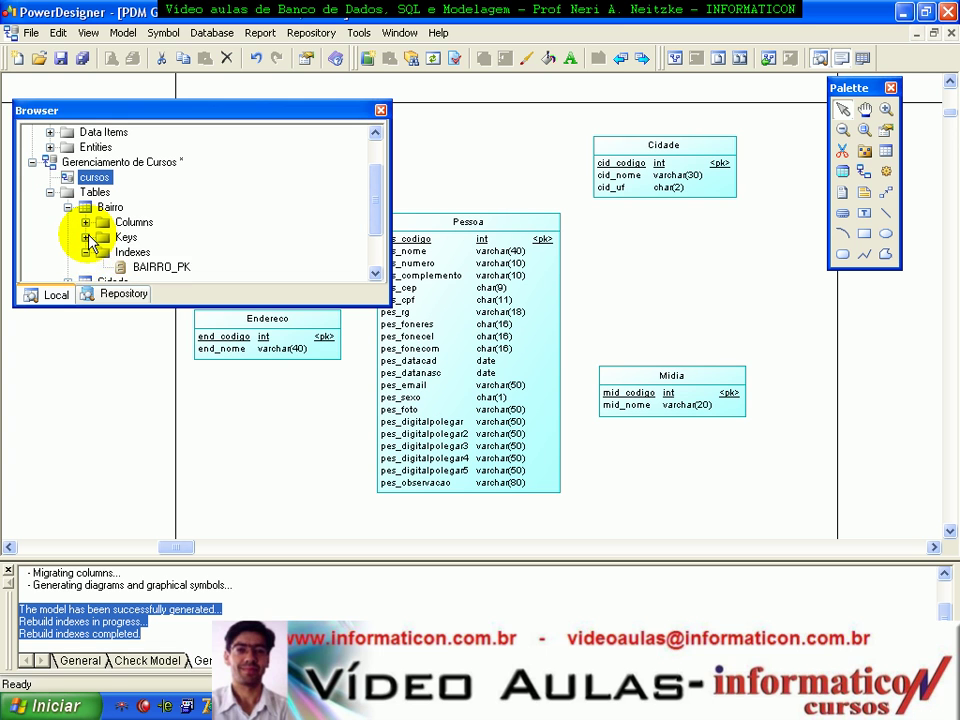
pyautogui.click(86, 237)
pyautogui.click(86, 222)
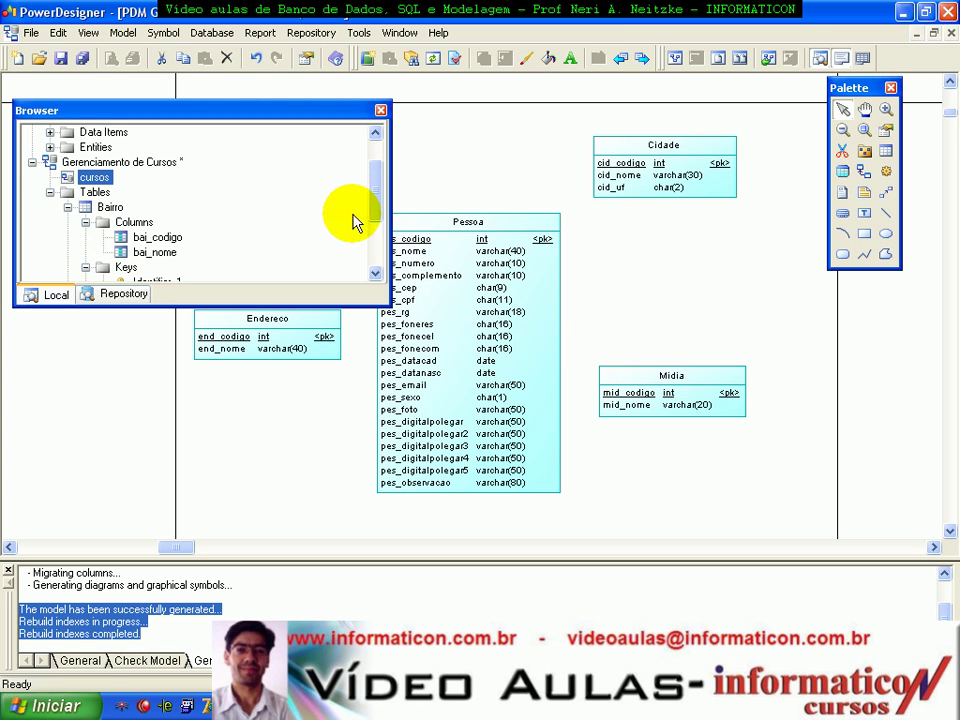
pyautogui.moveTo(375, 194); pyautogui.dragTo(375, 214)
pyautogui.click(128, 240)
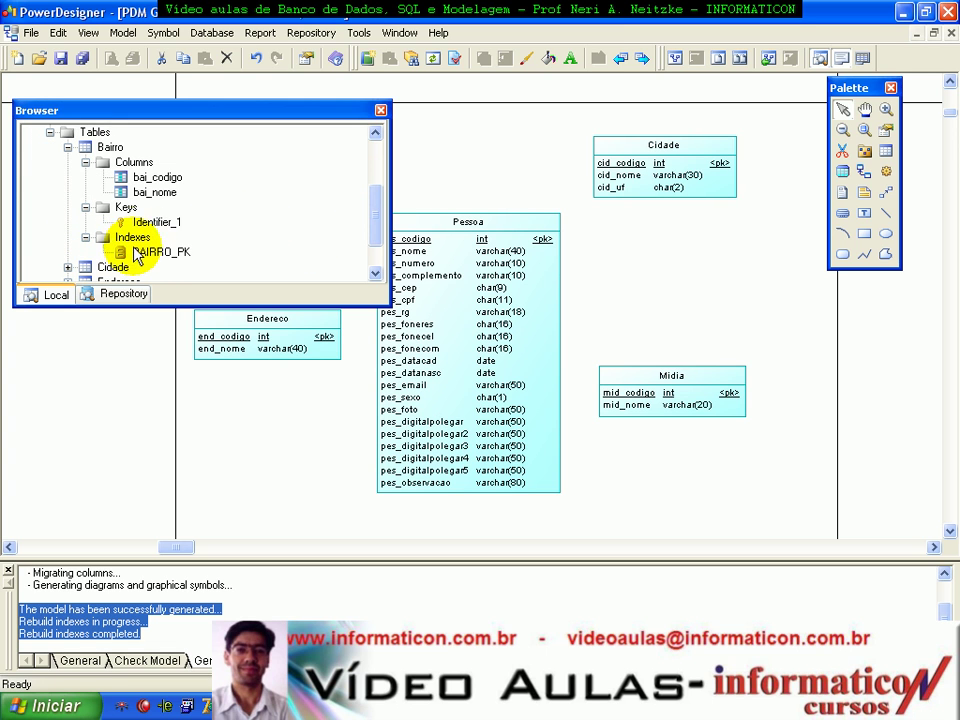
pyautogui.click(157, 244)
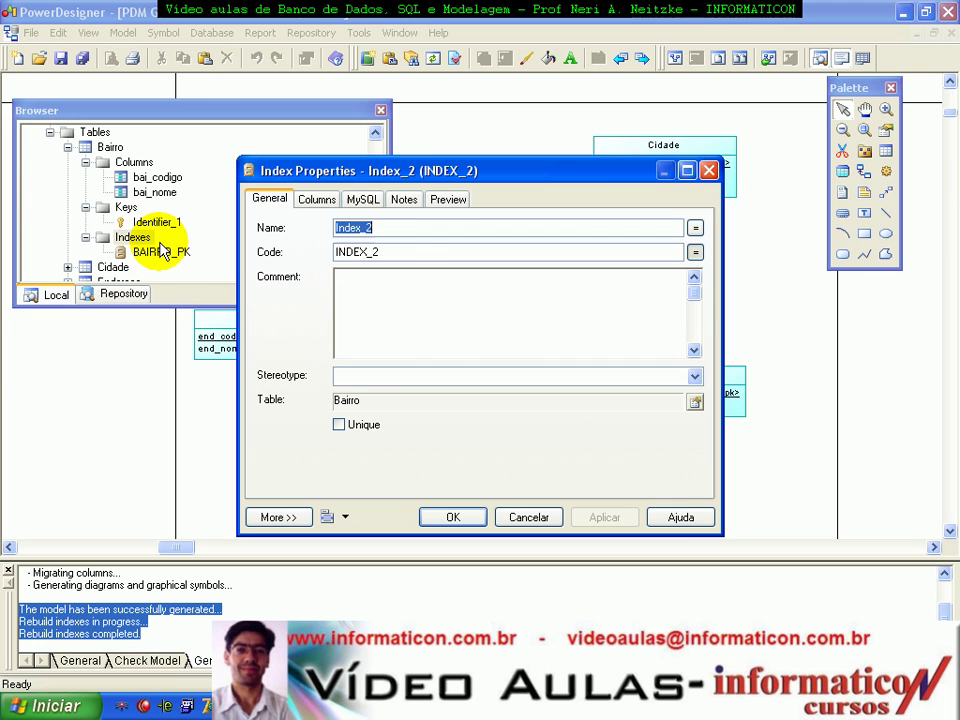
pyautogui.click(558, 517)
# - Collapse the physical model in the object browser and try to close it while saving it to a file
pyautogui.moveTo(379, 203); pyautogui.dragTo(379, 159)
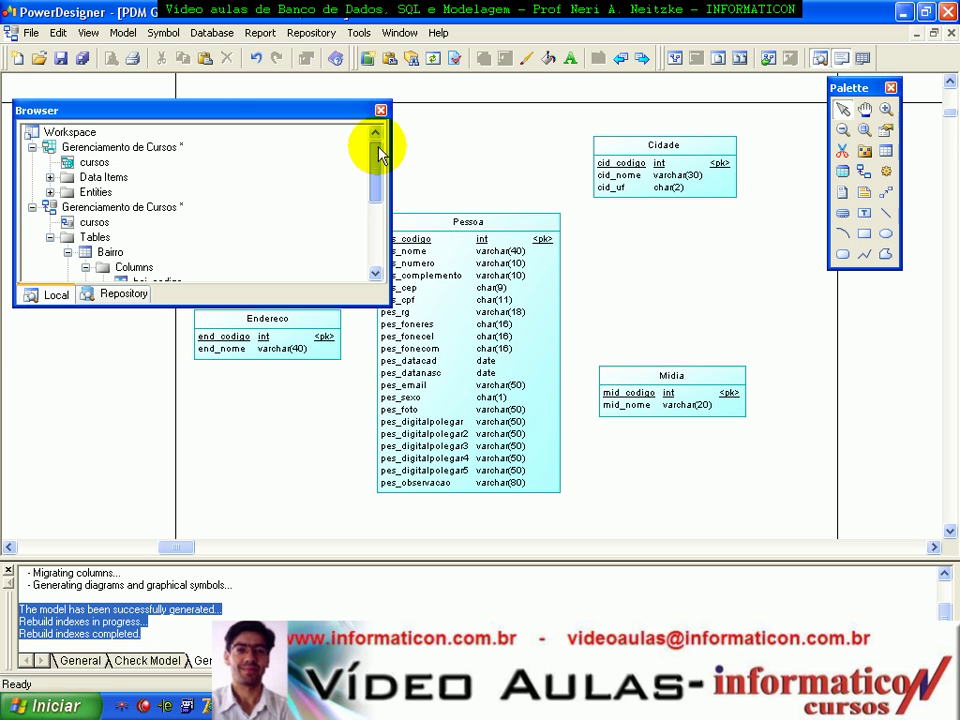
pyautogui.click(32, 207)
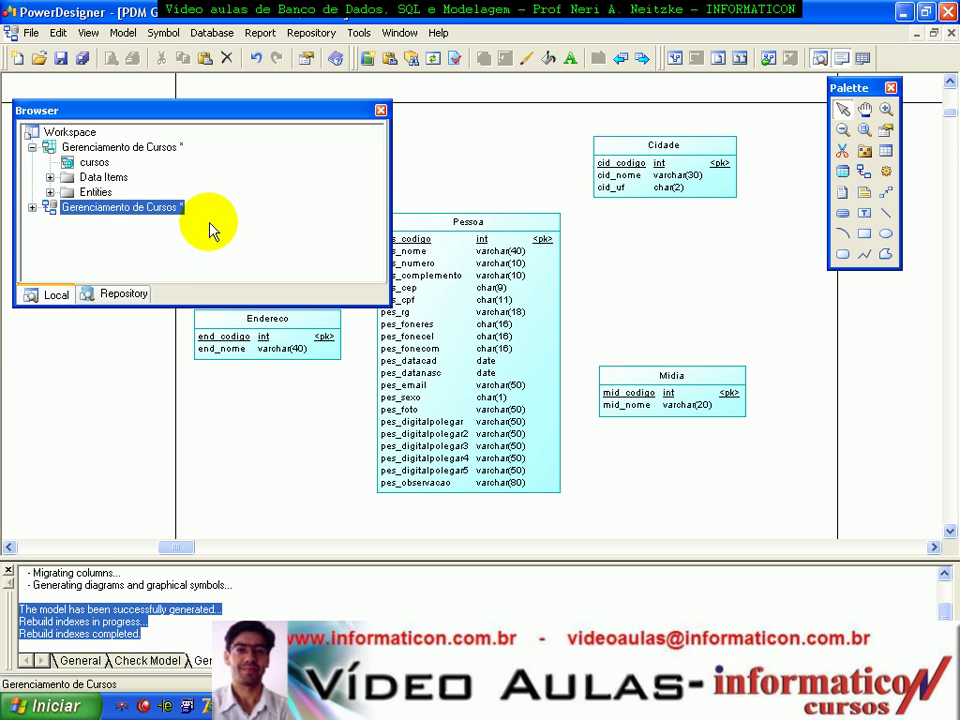
pyautogui.rightClick(110, 219)
pyautogui.click(137, 267)
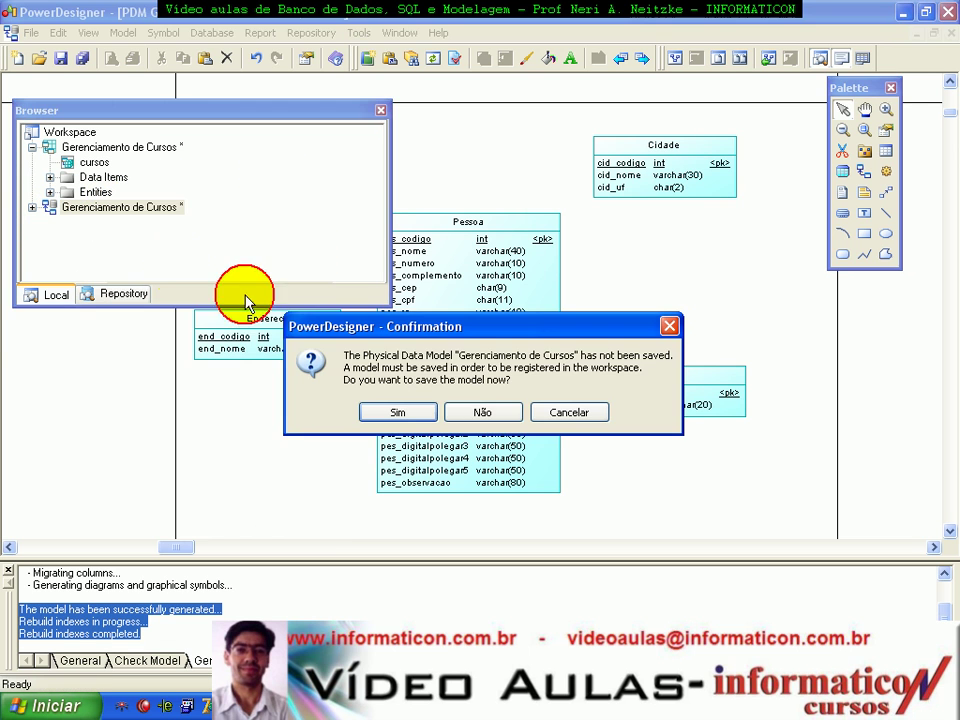
pyautogui.click(400, 411)
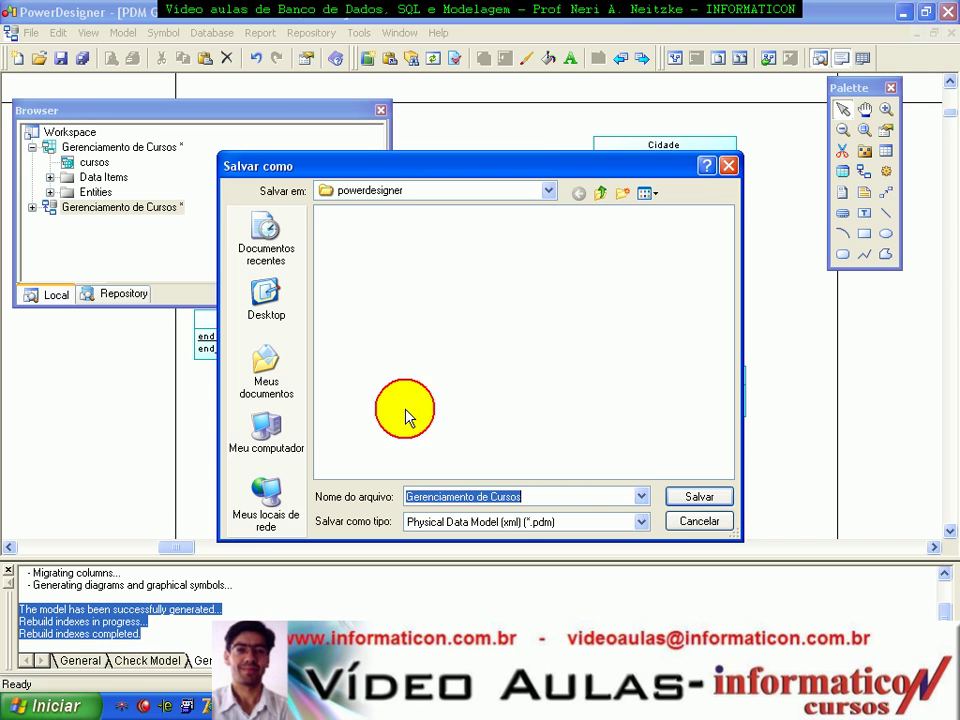
pyautogui.click(677, 523)
# - Close the MySQL physical model without saving it, hide the object browser and clear the selection in the conceptual diagram
pyautogui.rightClick(124, 208)
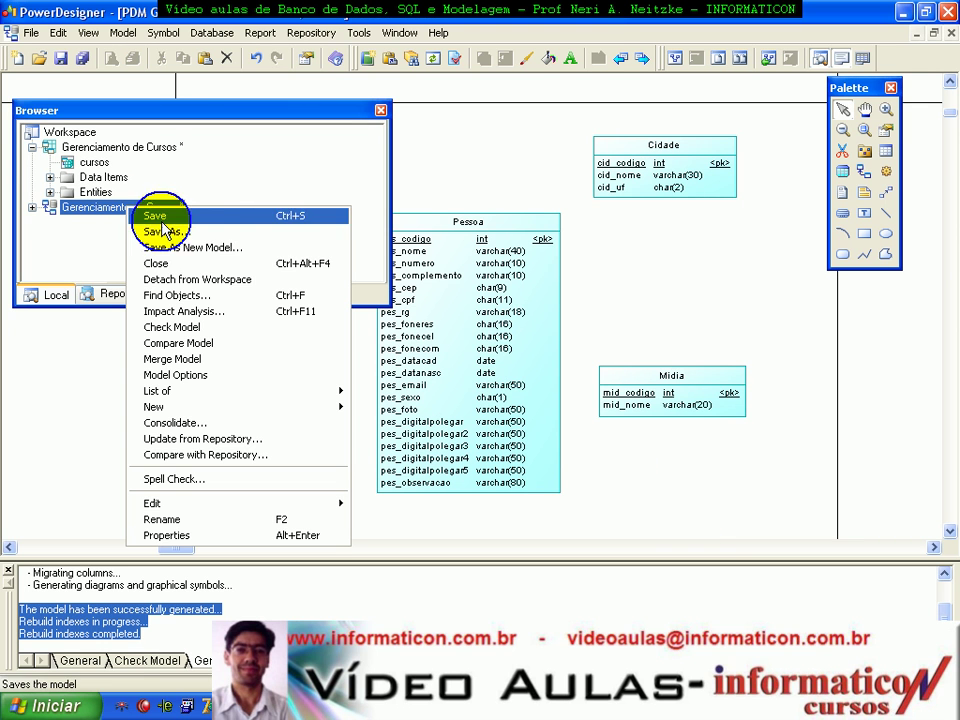
pyautogui.click(229, 268)
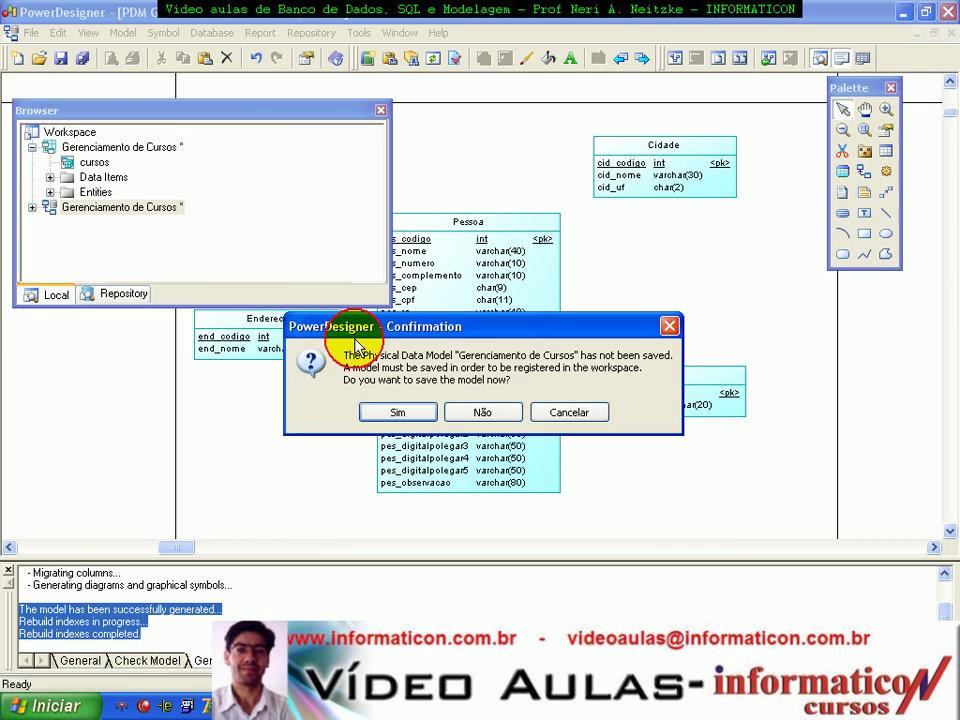
pyautogui.click(481, 411)
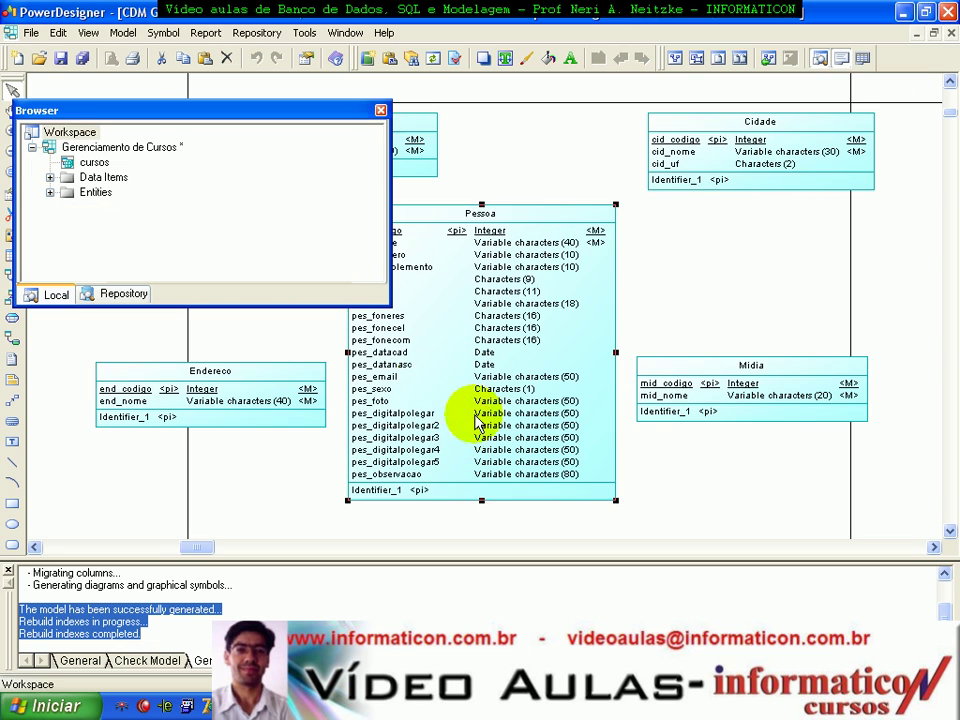
pyautogui.click(381, 111)
pyautogui.click(556, 152)
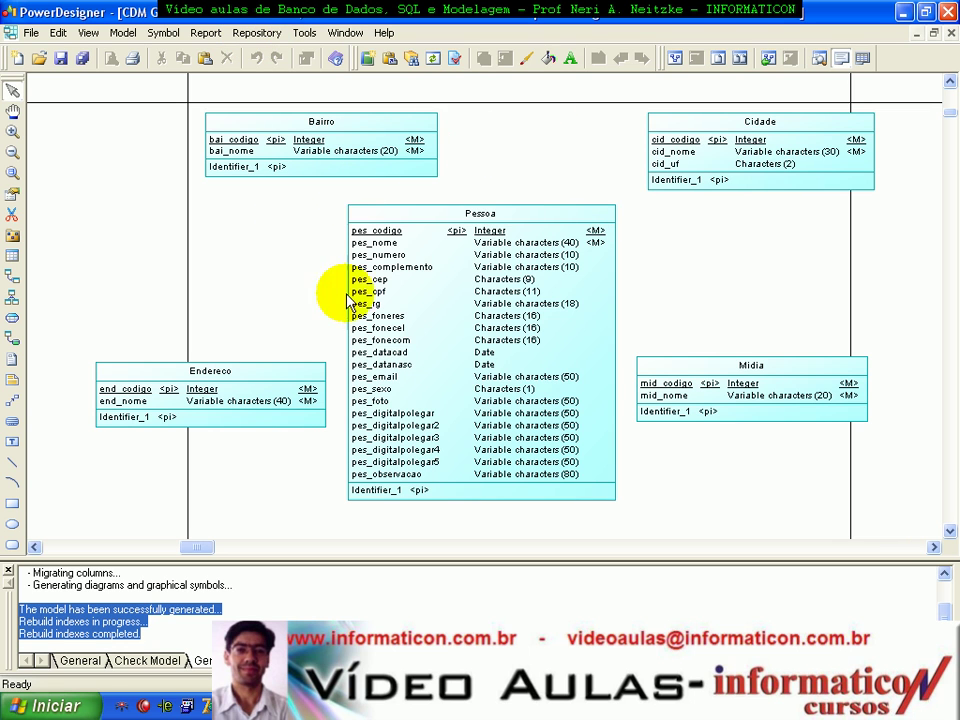
# - Generate a new physical data model from the conceptual model with PostgreSQL 8 as its DBMS
pyautogui.click(305, 34)
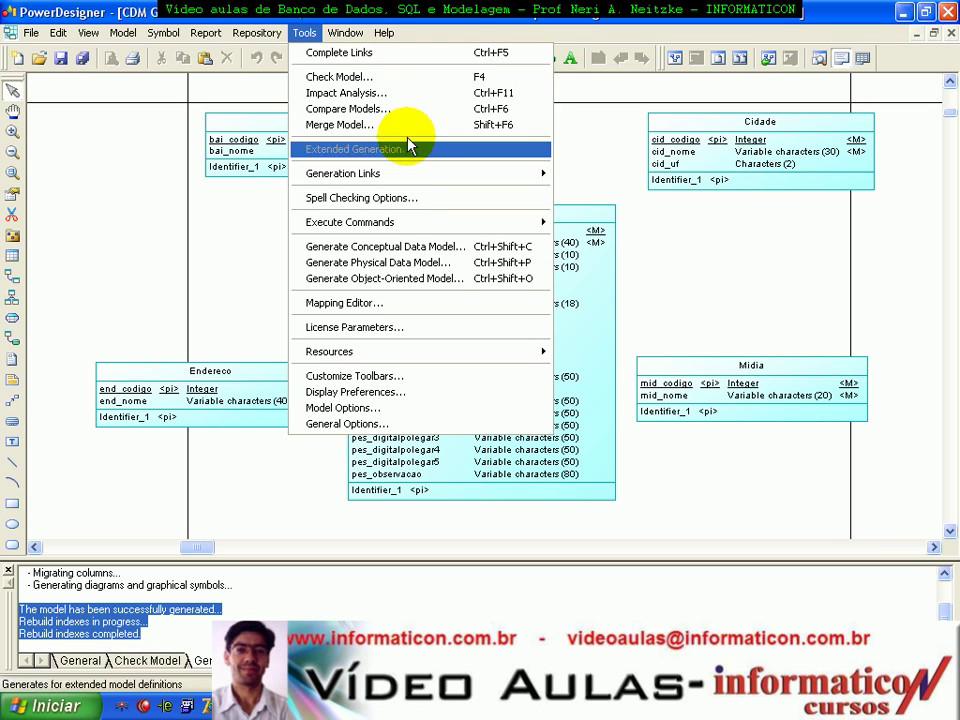
pyautogui.click(354, 263)
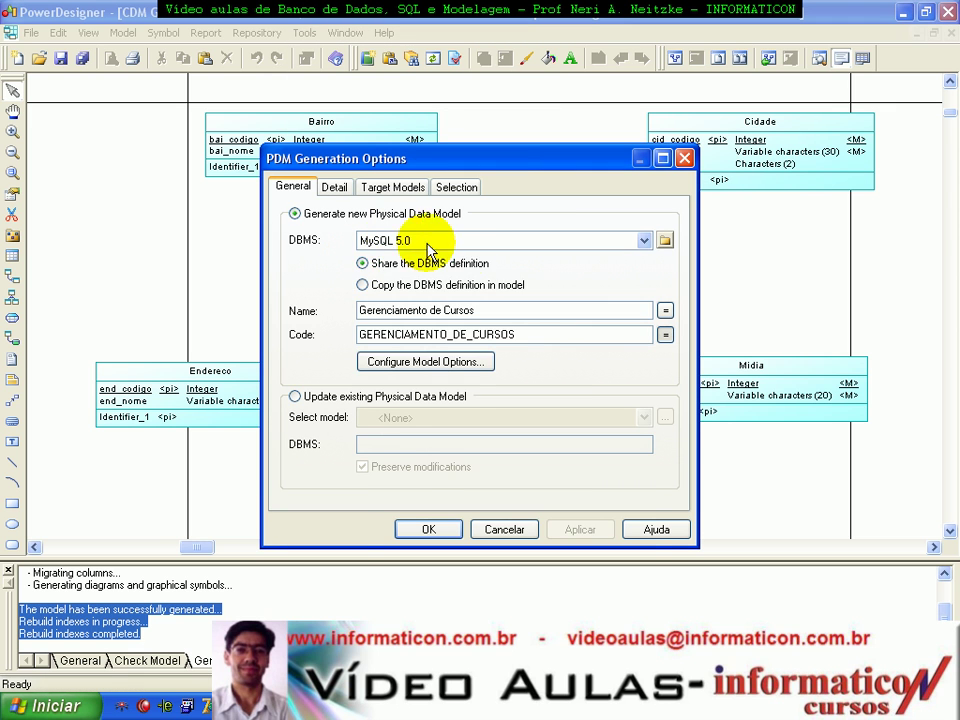
pyautogui.click(493, 242)
pyautogui.moveTo(641, 468); pyautogui.dragTo(636, 461)
pyautogui.click(453, 403)
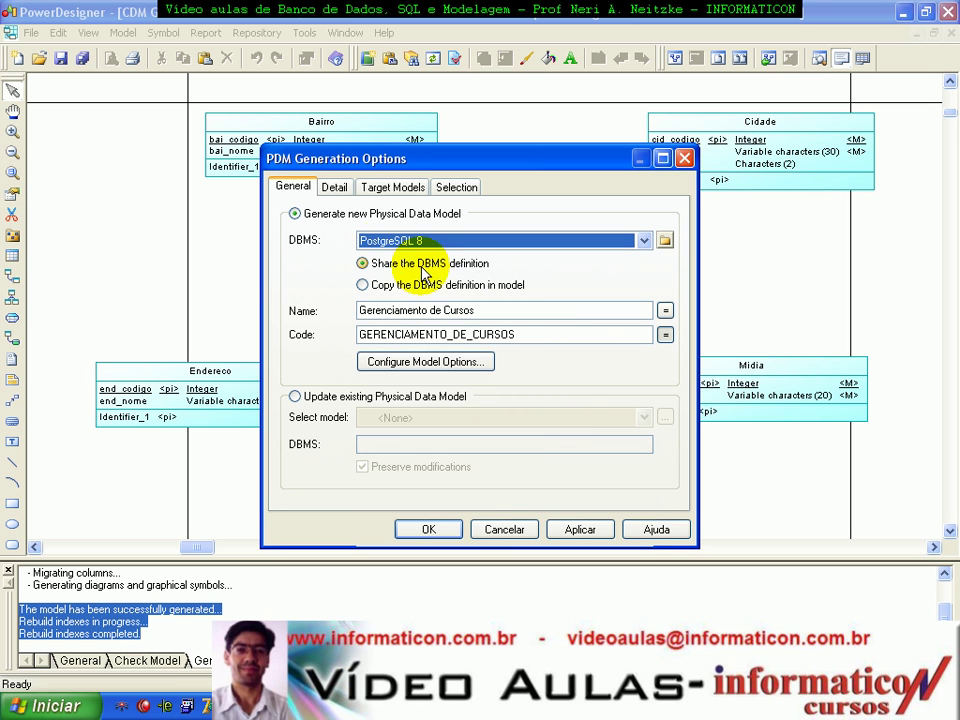
pyautogui.click(430, 529)
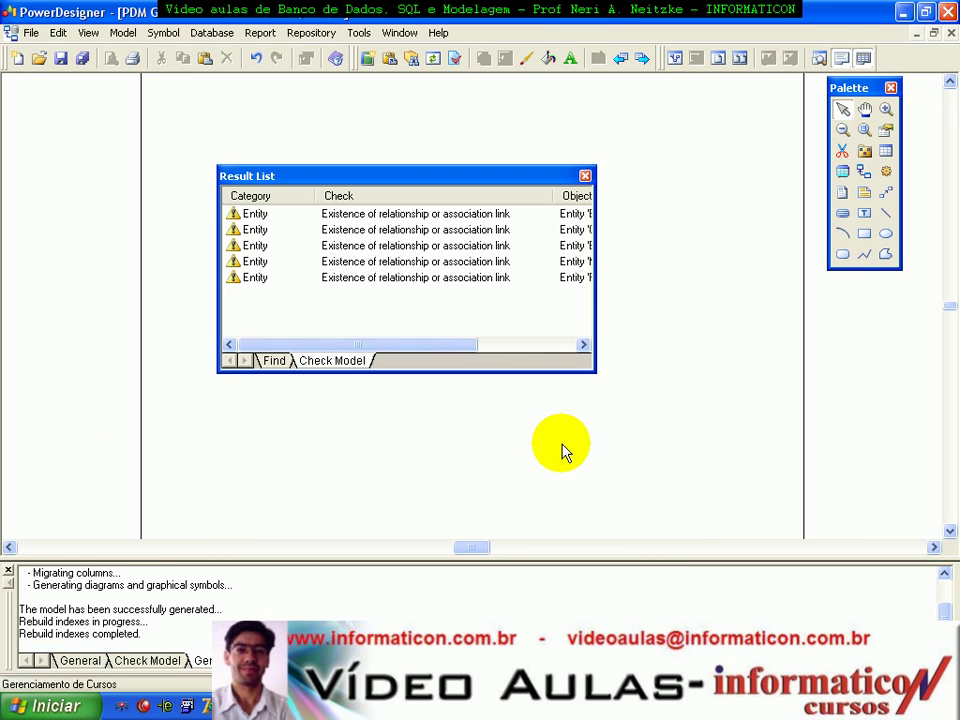
# - Dismiss the model check results and move the Endereco table up and closer to the Pessoa table
pyautogui.click(585, 176)
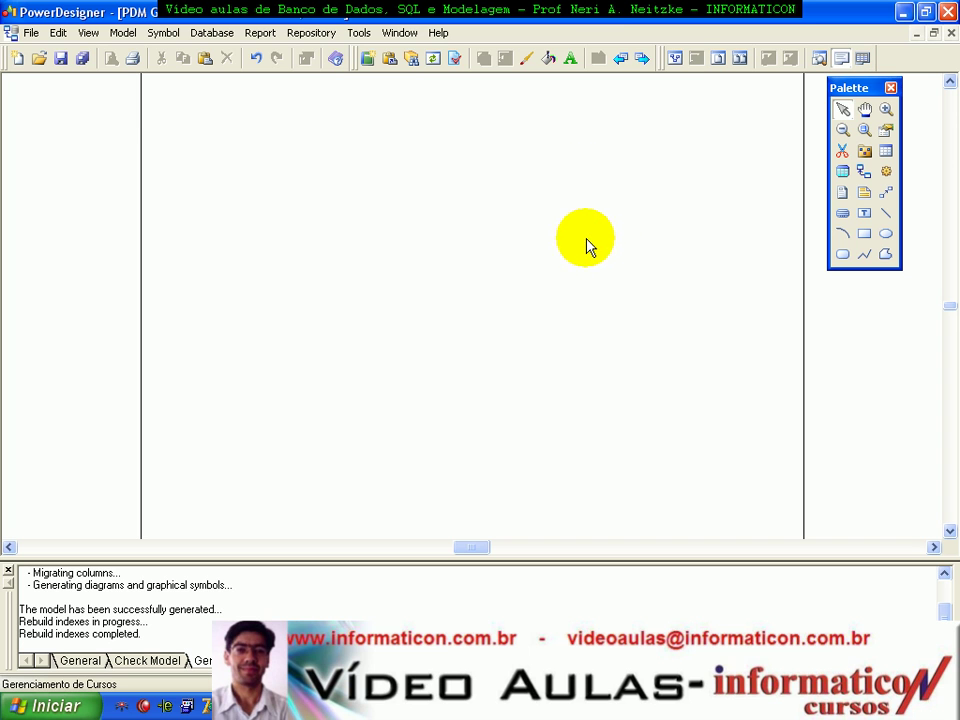
pyautogui.click(675, 59)
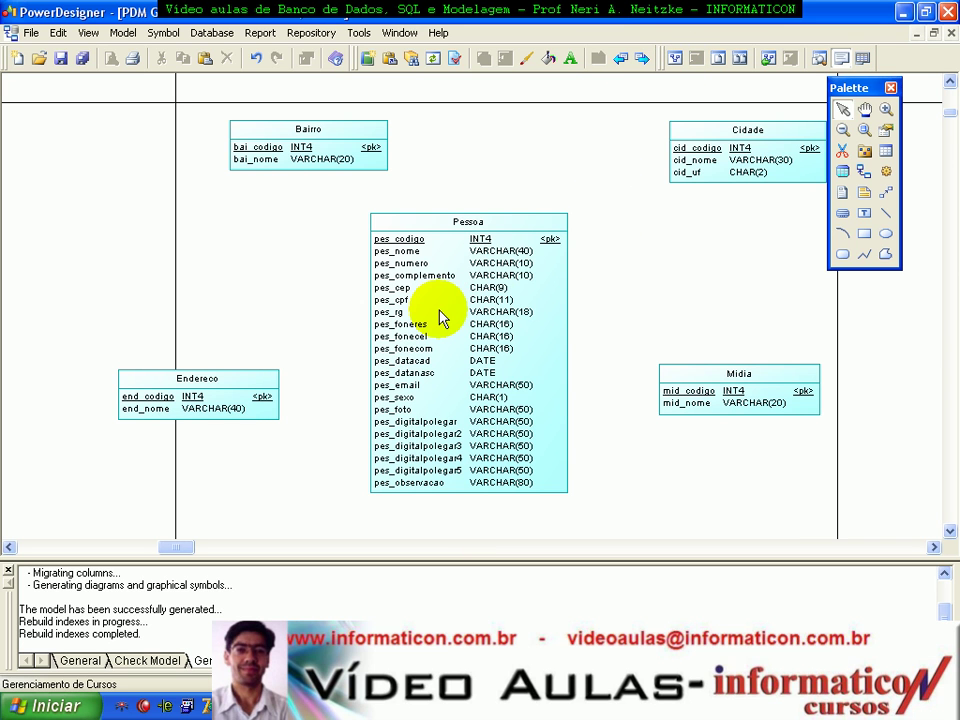
pyautogui.moveTo(203, 400); pyautogui.dragTo(256, 356)
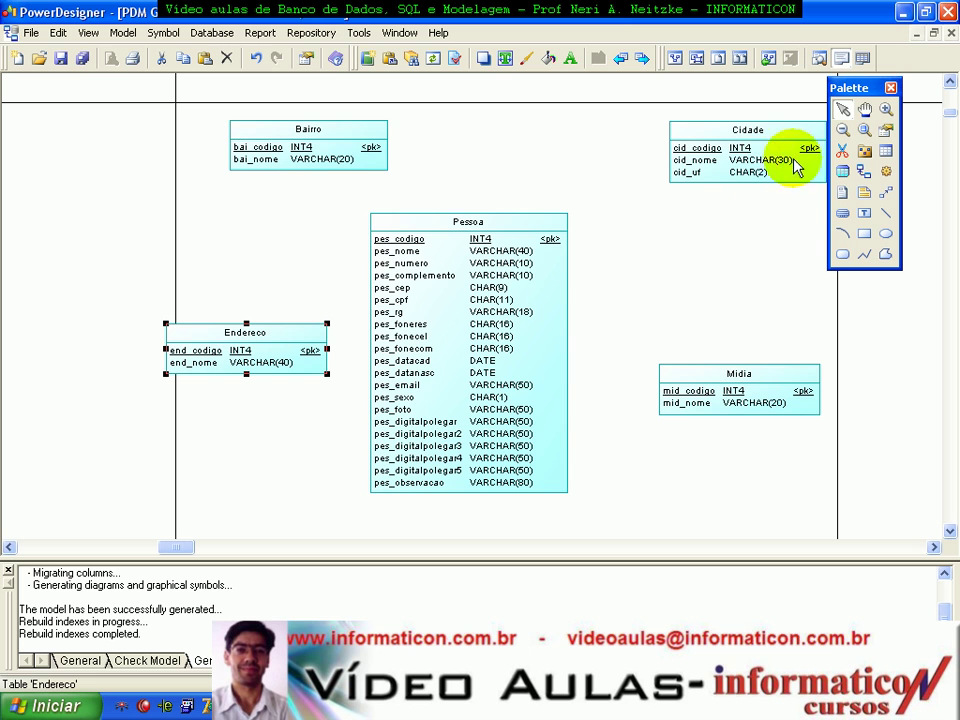
# - Open the database generation settings for the PostgreSQL model and preview its SQL script in a maximized window
pyautogui.click(228, 38)
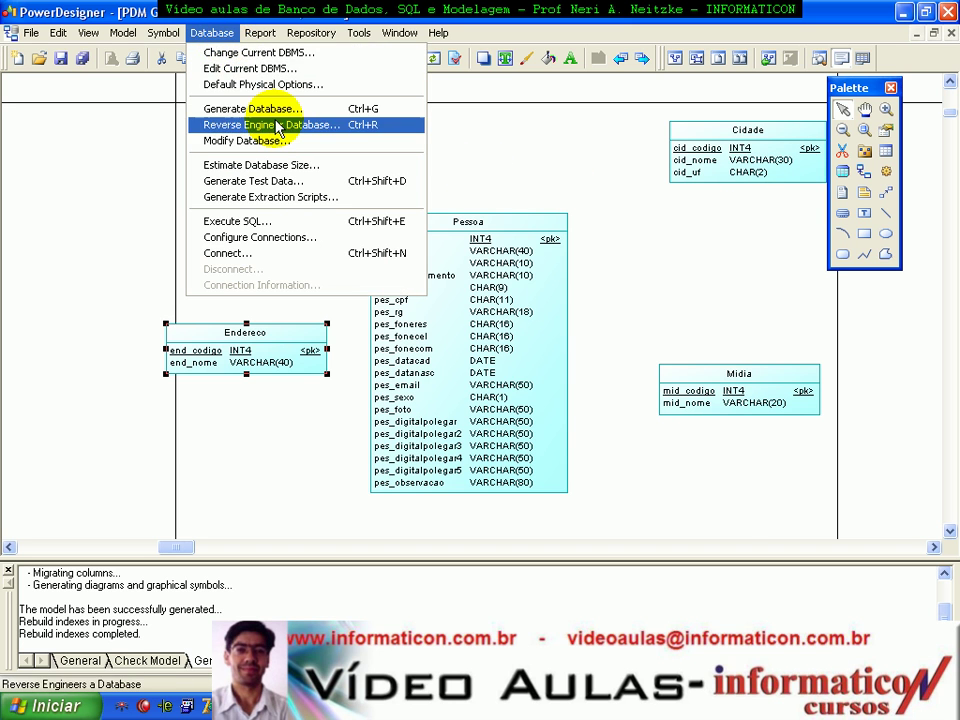
pyautogui.click(246, 108)
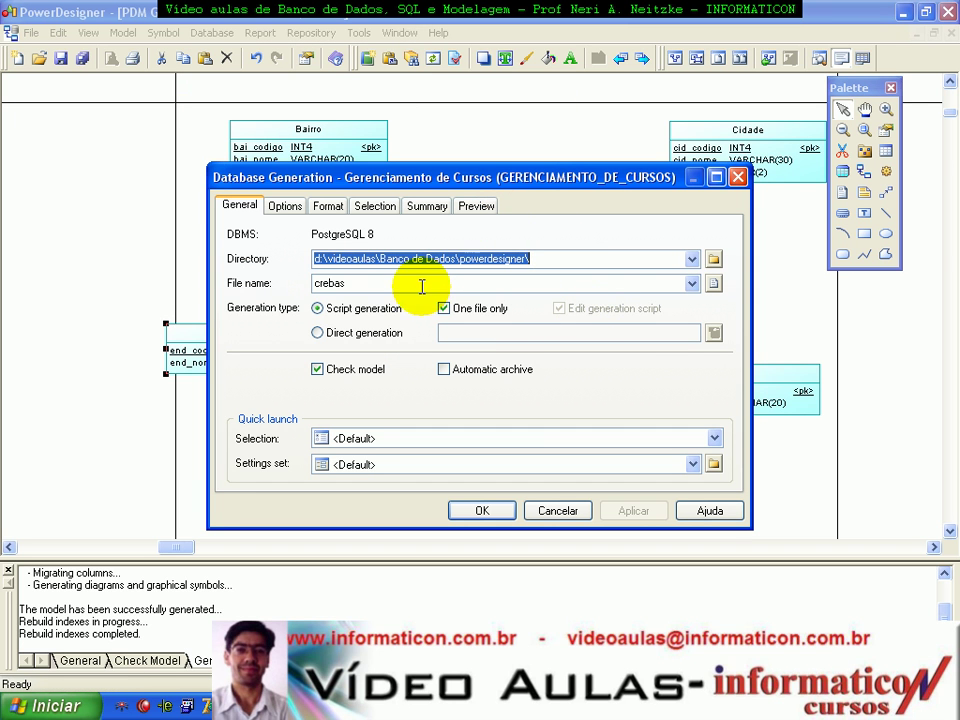
pyautogui.click(484, 207)
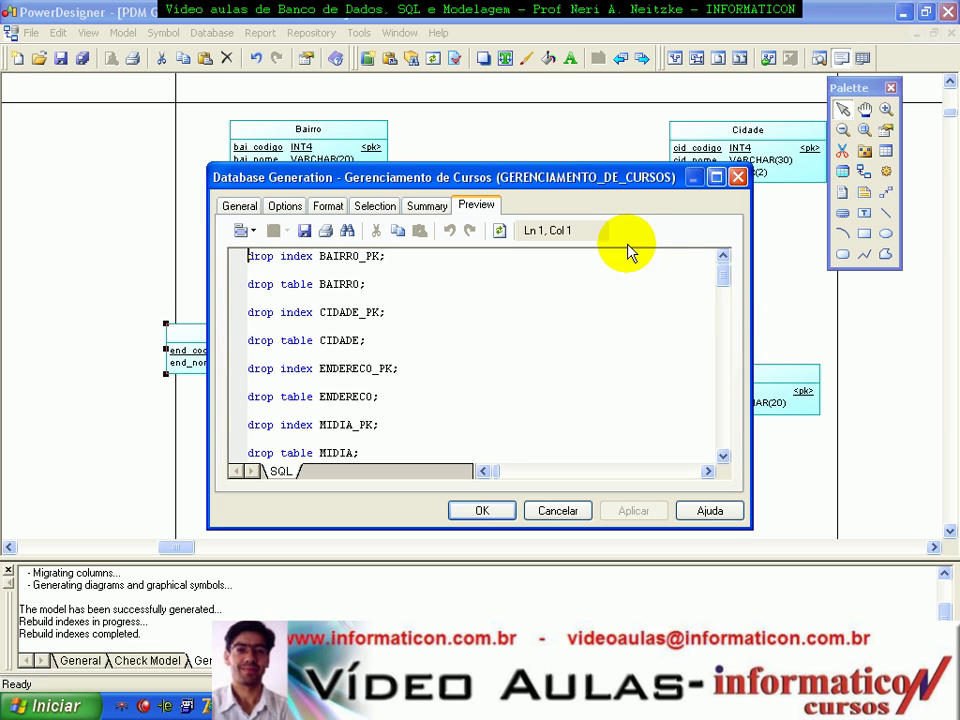
pyautogui.click(716, 177)
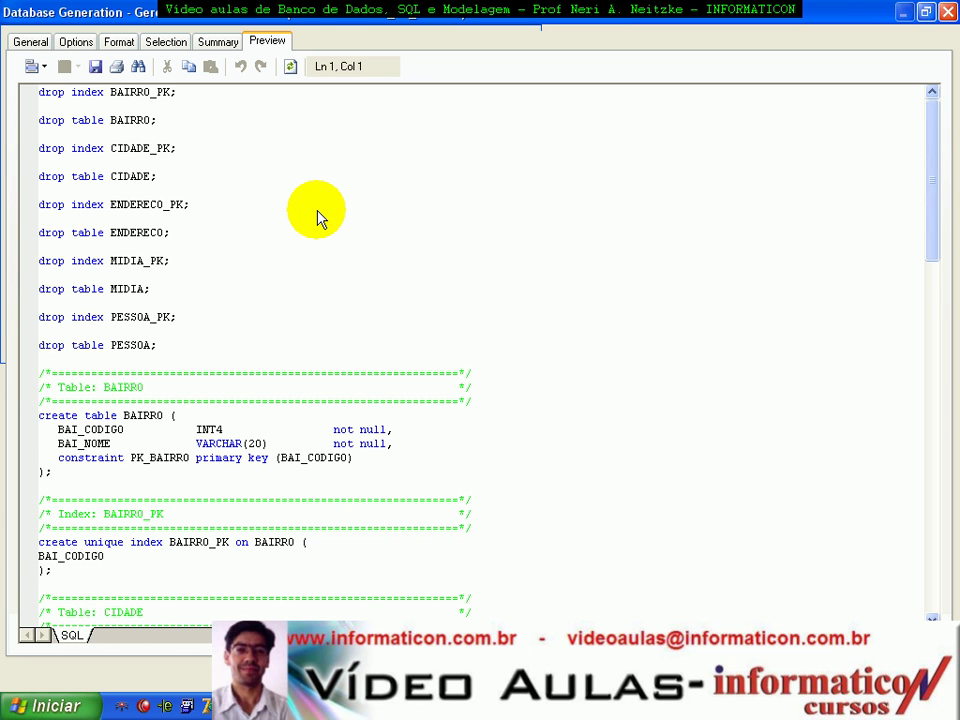
# - Examine the PostgreSQL script from the BAIRRO column types and primary key constraint down to the PESSOA_PK index statement
pyautogui.scroll(-2, 316, 216)
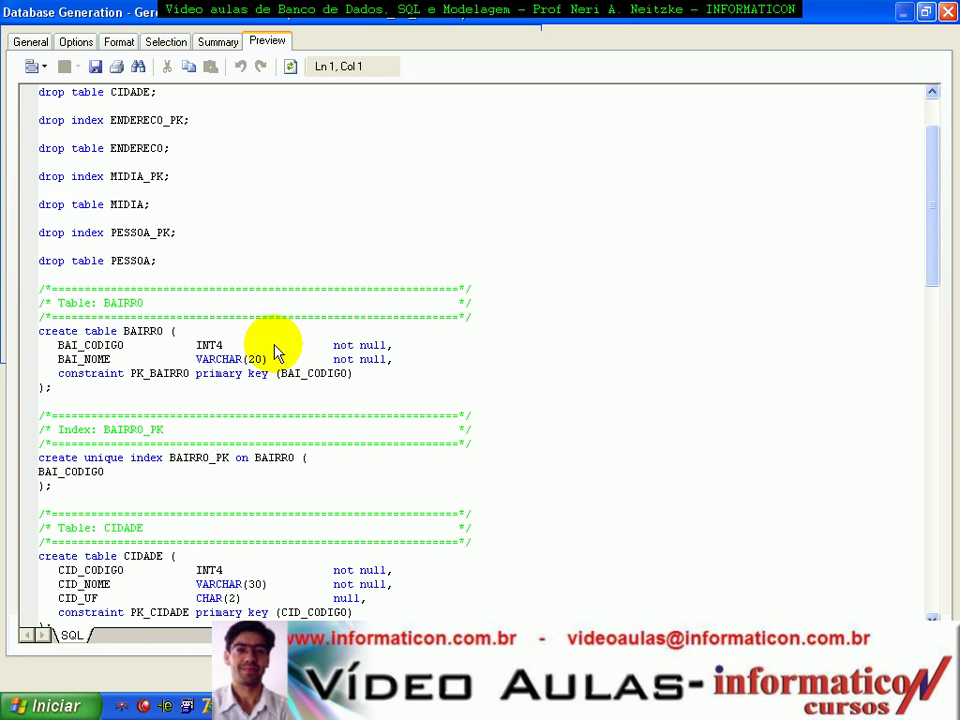
pyautogui.doubleClick(202, 346)
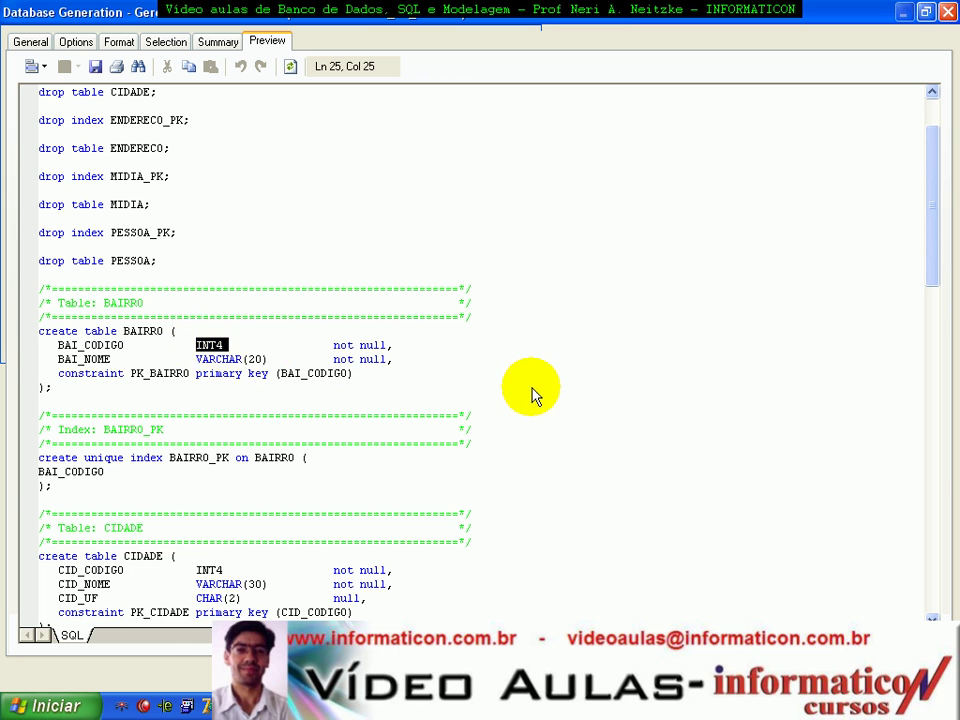
pyautogui.moveTo(58, 381); pyautogui.dragTo(190, 390)
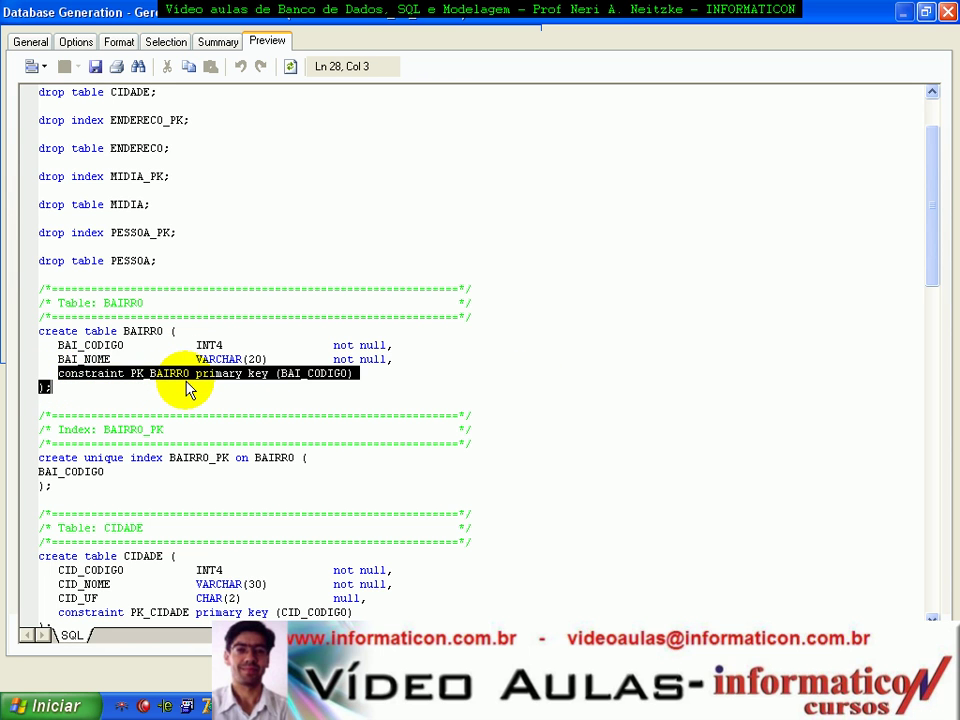
pyautogui.scroll(-13, 593, 455)
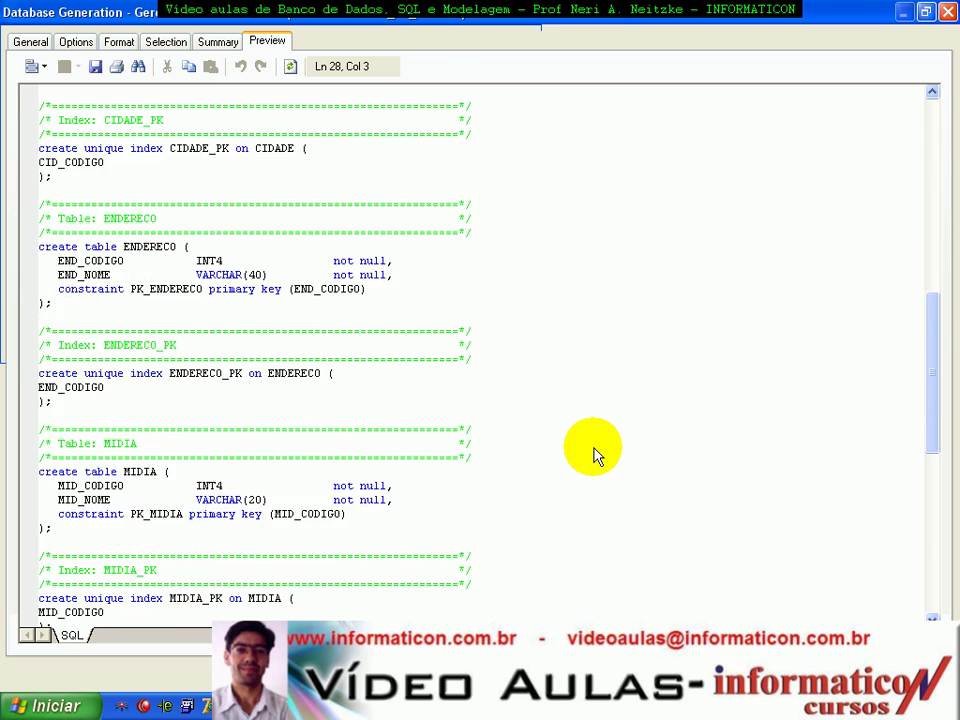
pyautogui.scroll(-7, 593, 455)
pyautogui.scroll(-4, 593, 455)
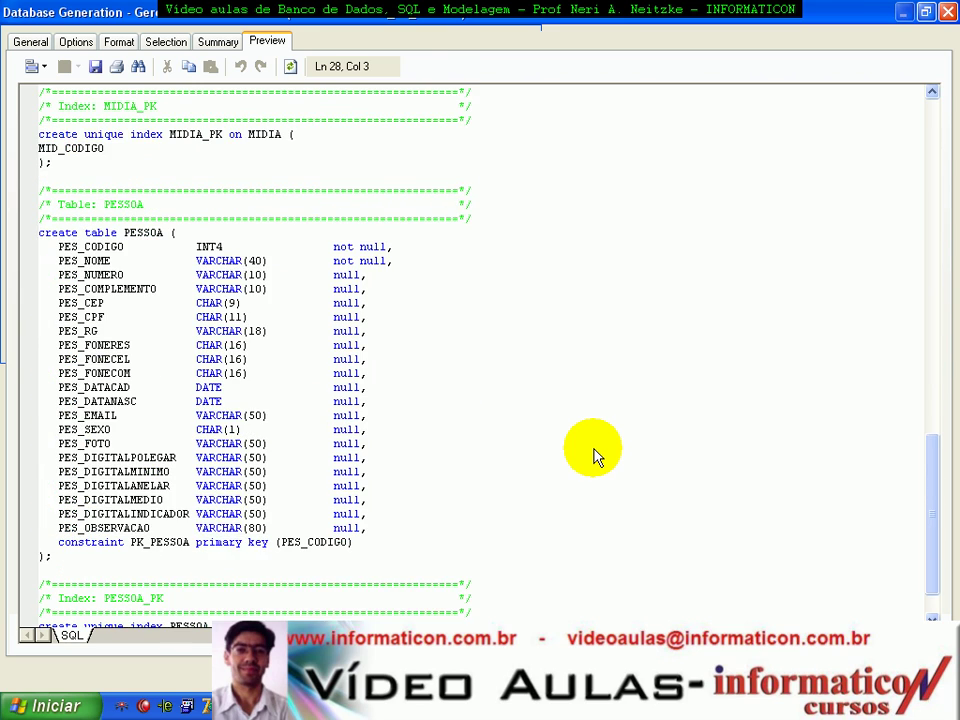
pyautogui.scroll(-1, 593, 455)
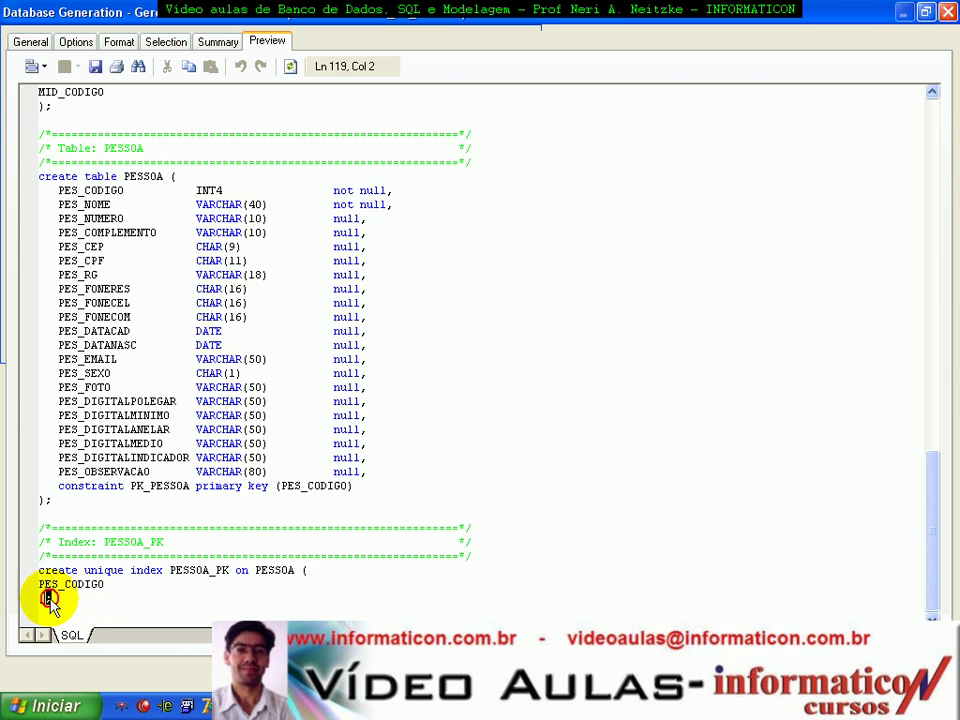
pyautogui.moveTo(60, 600); pyautogui.dragTo(25, 585)
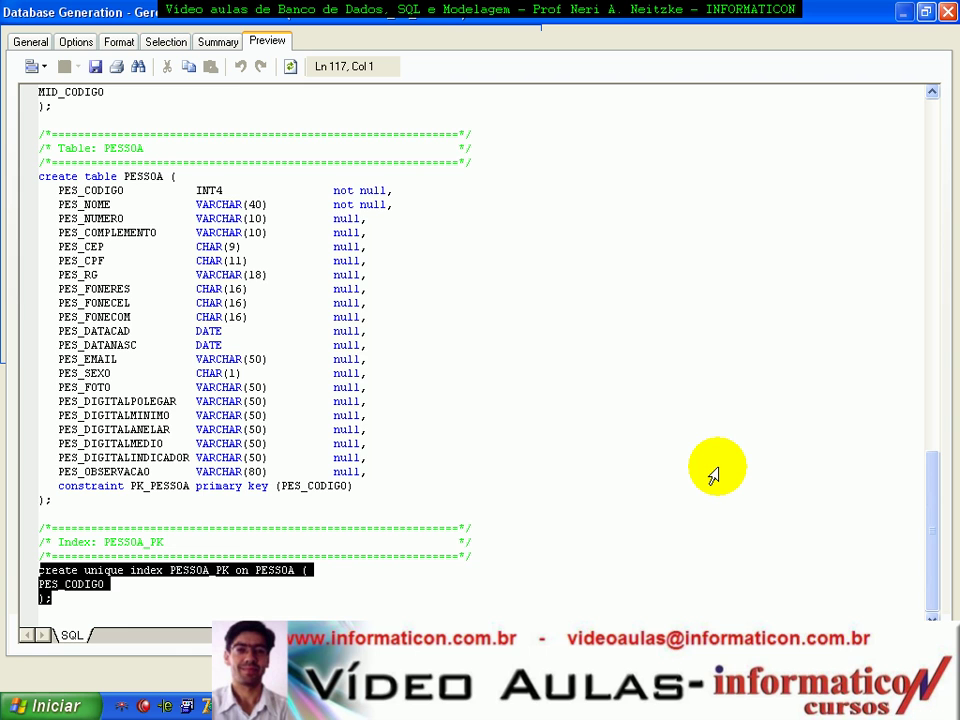
# - Review the PostgreSQL script again from the drop statements through the BAIRRO data types to the PESSOA table, and close the preview
pyautogui.scroll(20, 713, 475)
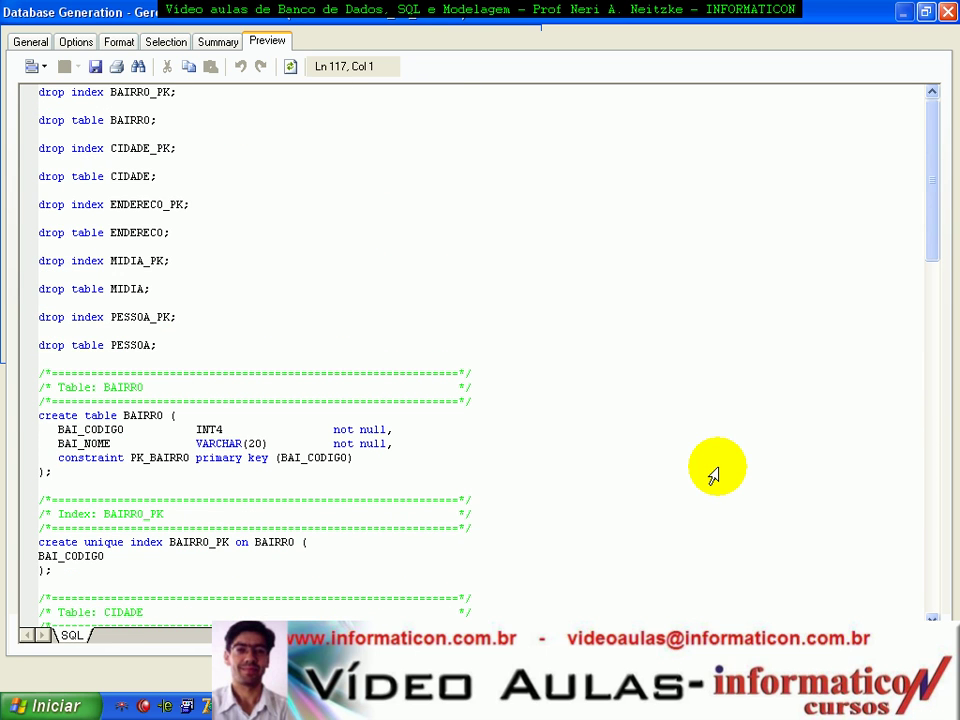
pyautogui.scroll(-13, 713, 475)
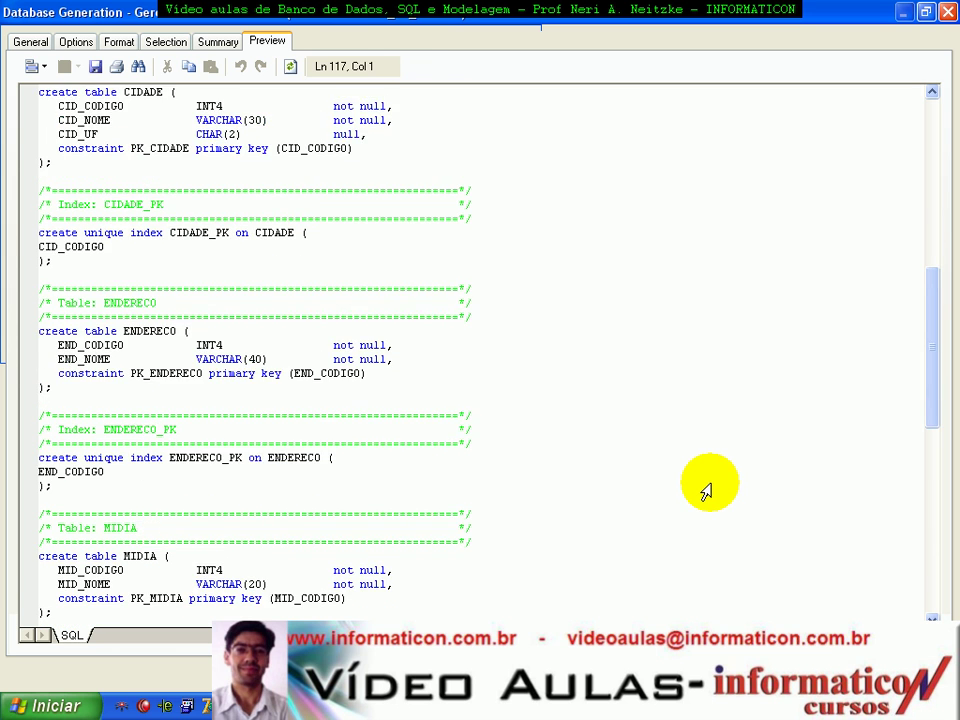
pyautogui.scroll(13, 706, 490)
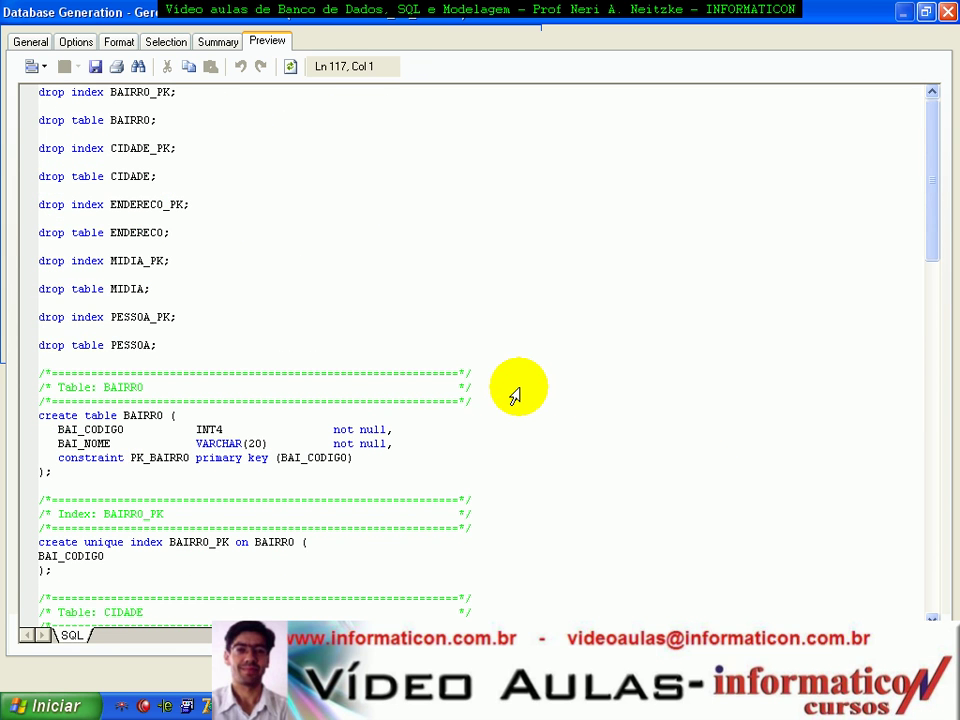
pyautogui.scroll(-3, 590, 458)
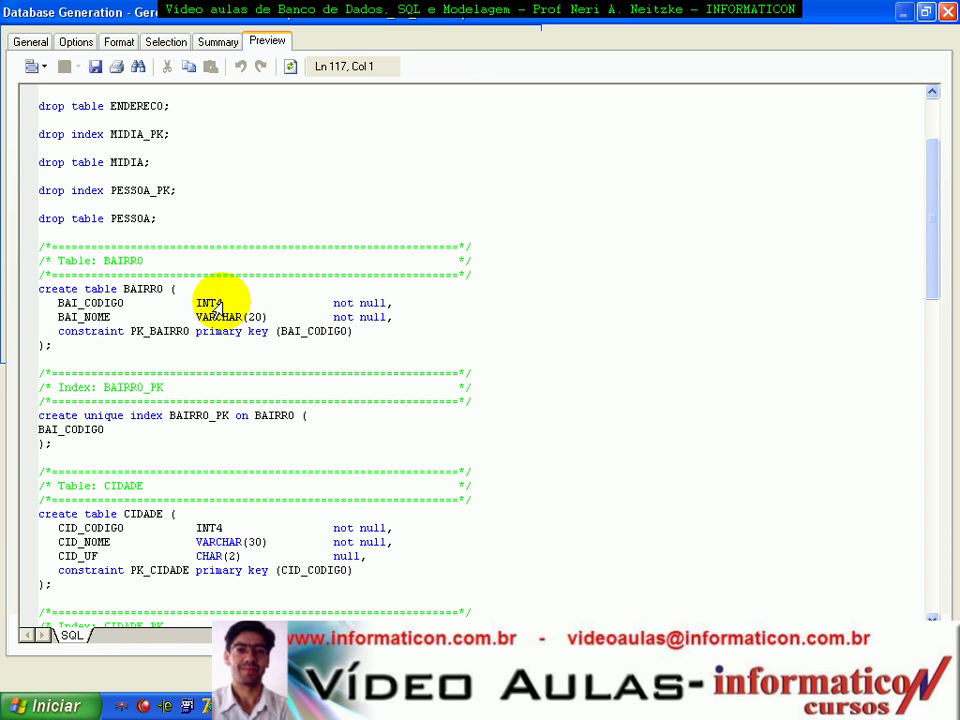
pyautogui.click(514, 334)
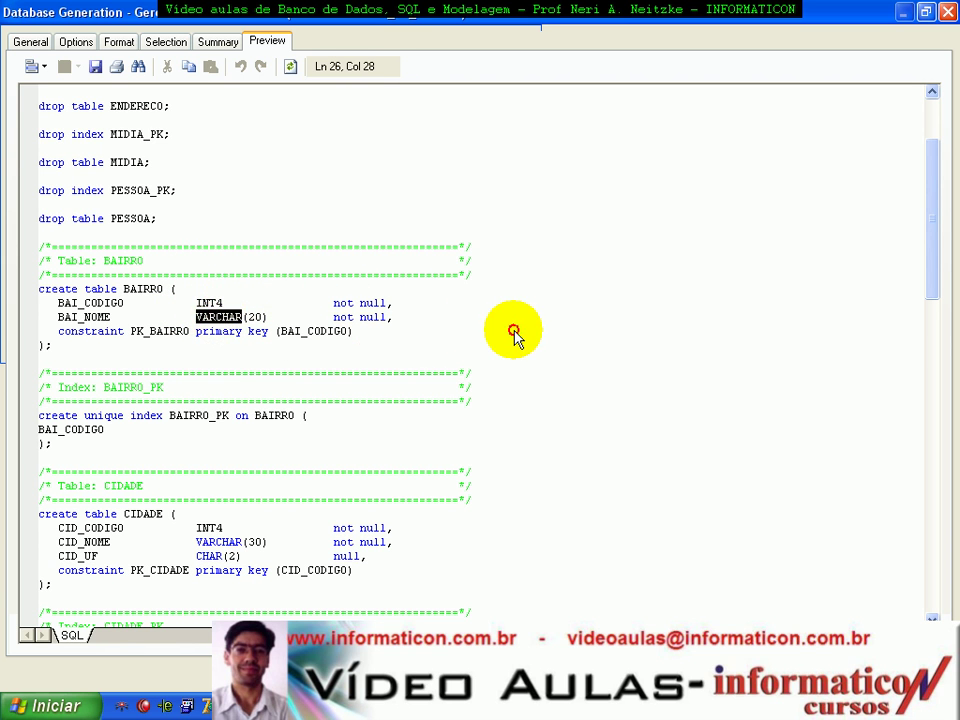
pyautogui.scroll(-15, 514, 337)
pyautogui.scroll(-10, 512, 335)
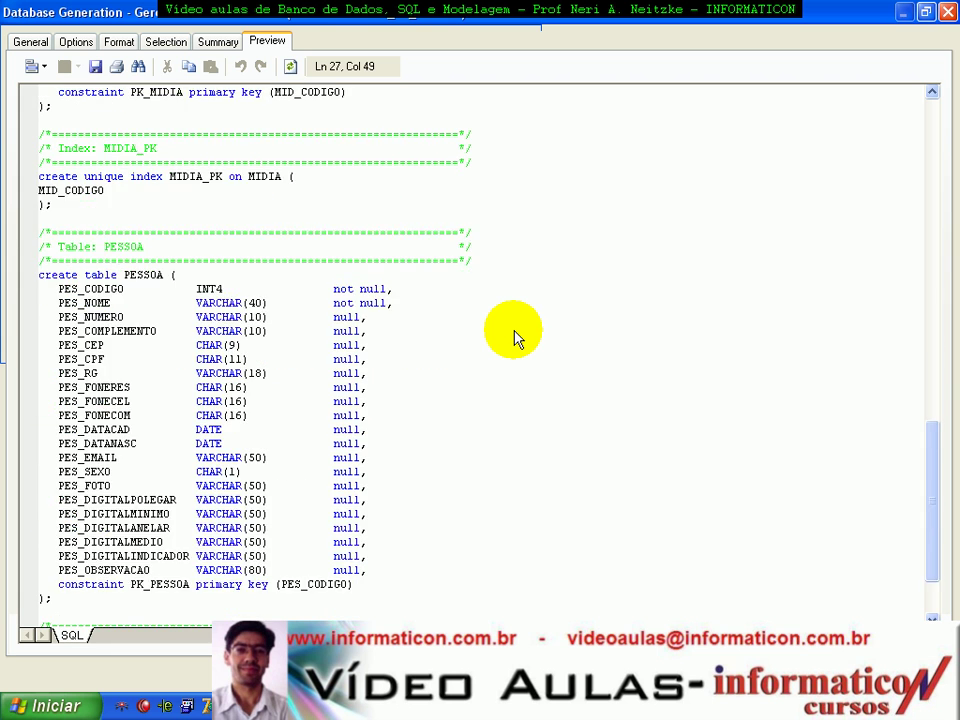
pyautogui.click(945, 12)
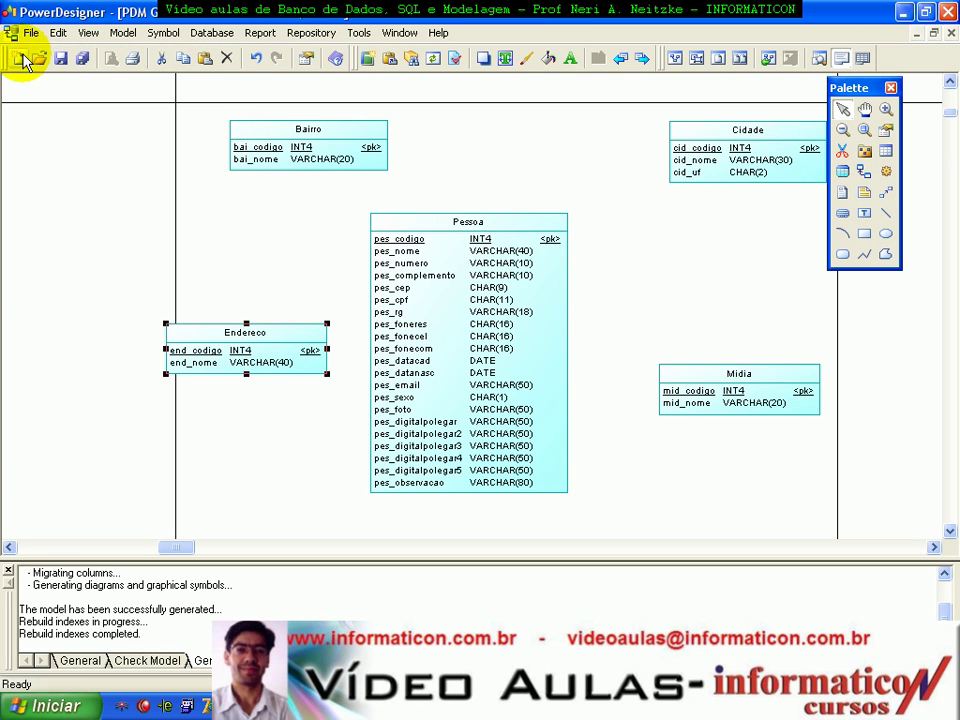
# - Show the object browser, close the PostgreSQL physical model without saving it, and hide the browser again
pyautogui.click(88, 32)
pyautogui.click(142, 268)
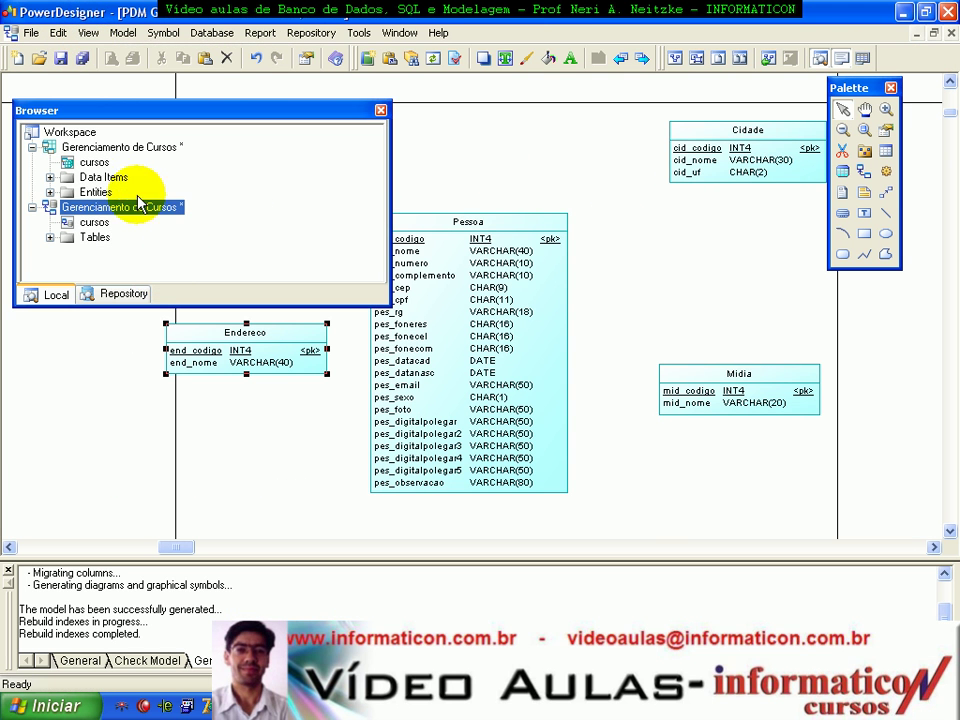
pyautogui.rightClick(88, 210)
pyautogui.click(226, 296)
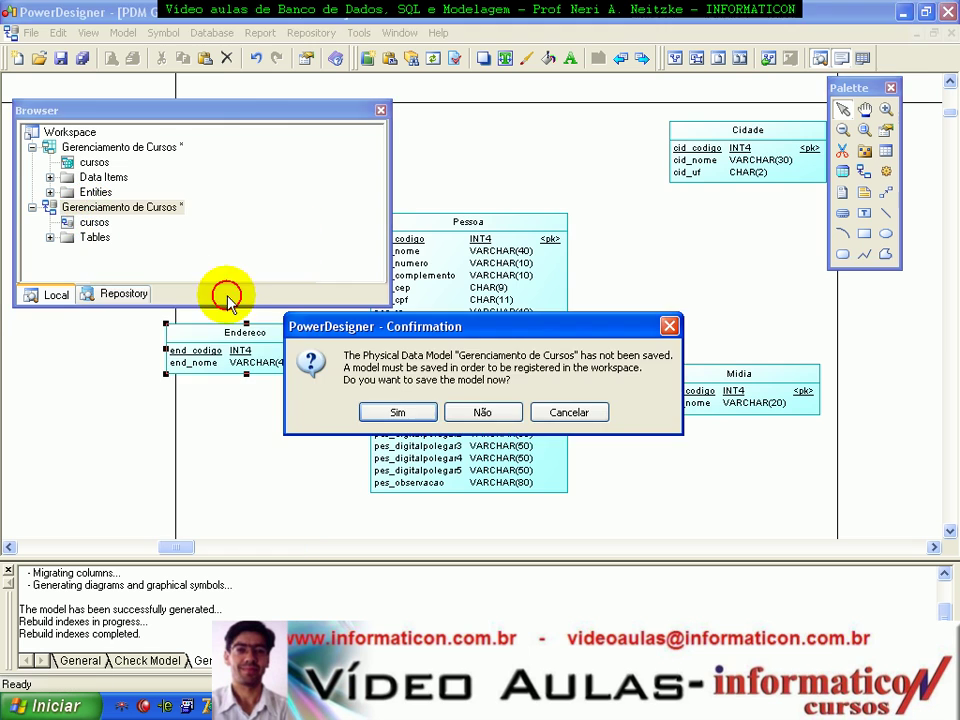
pyautogui.click(470, 410)
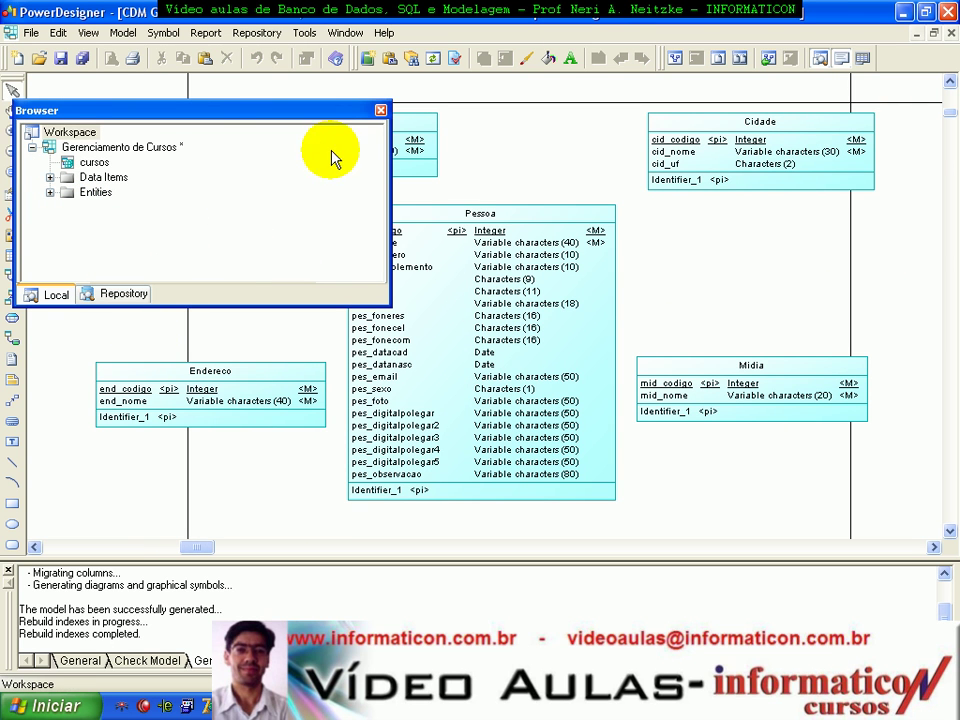
pyautogui.click(380, 110)
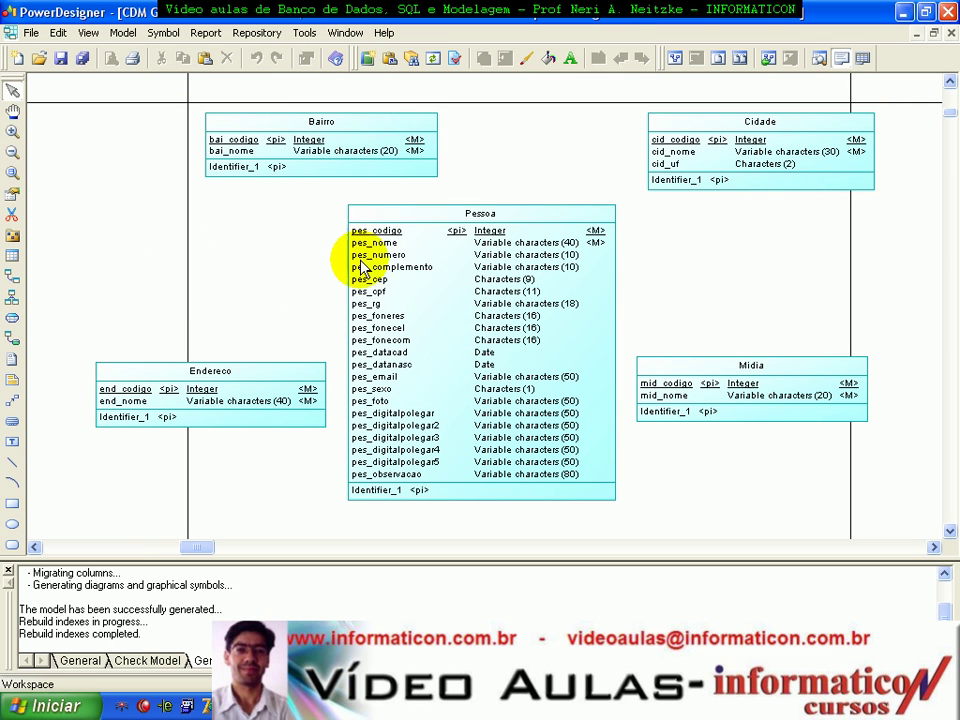
# - Generate a new physical data model from the conceptual model with ORACLE Version 10g as its DBMS and dismiss the check results
pyautogui.click(305, 33)
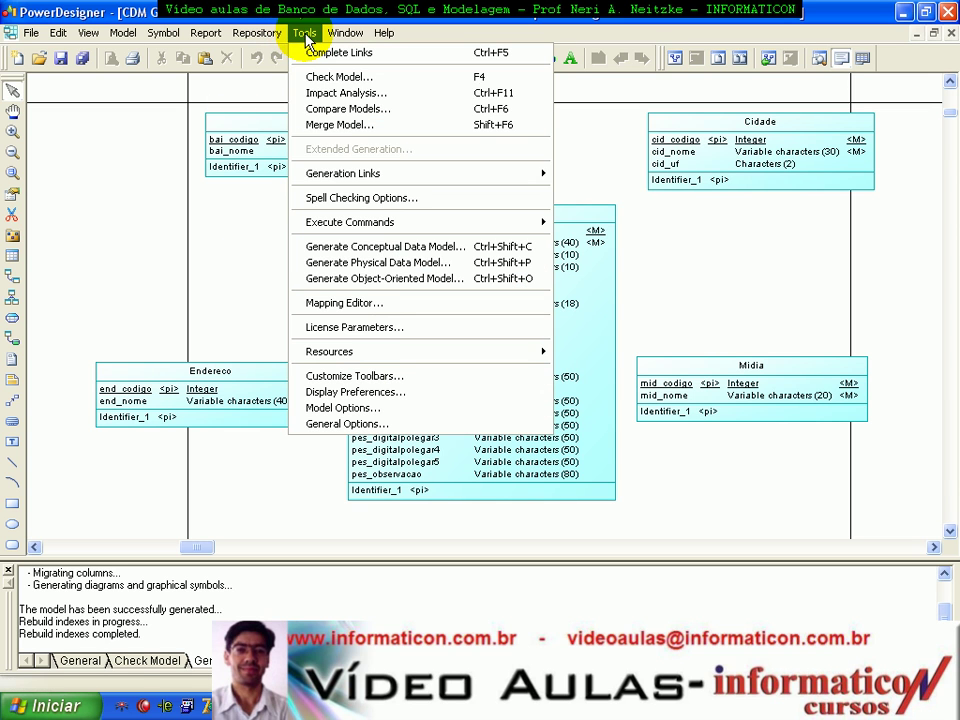
pyautogui.click(440, 268)
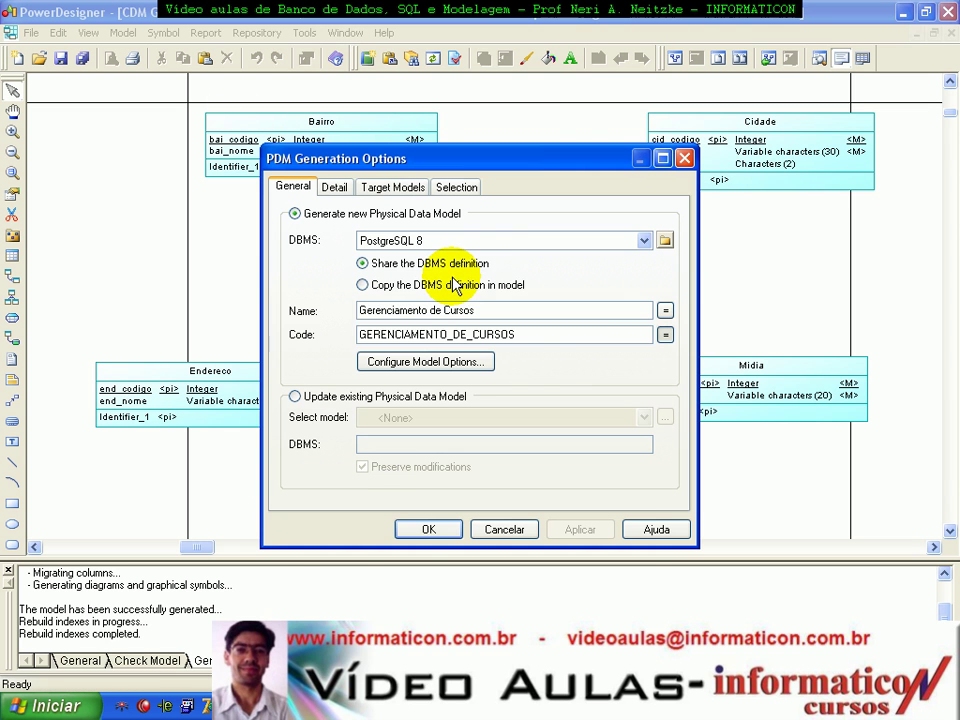
pyautogui.click(505, 242)
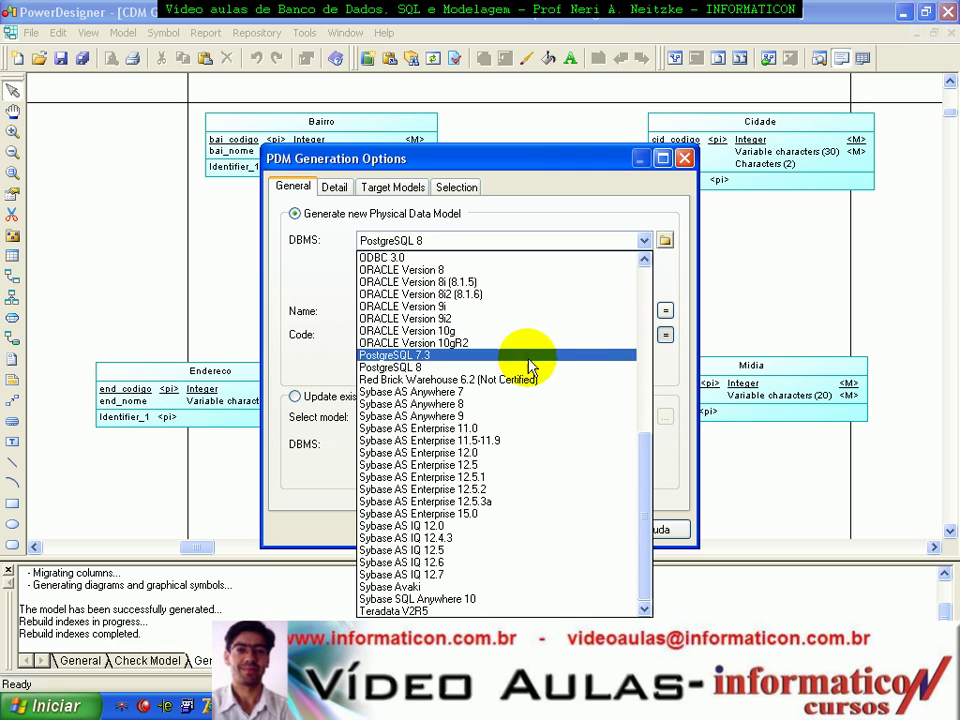
pyautogui.click(431, 331)
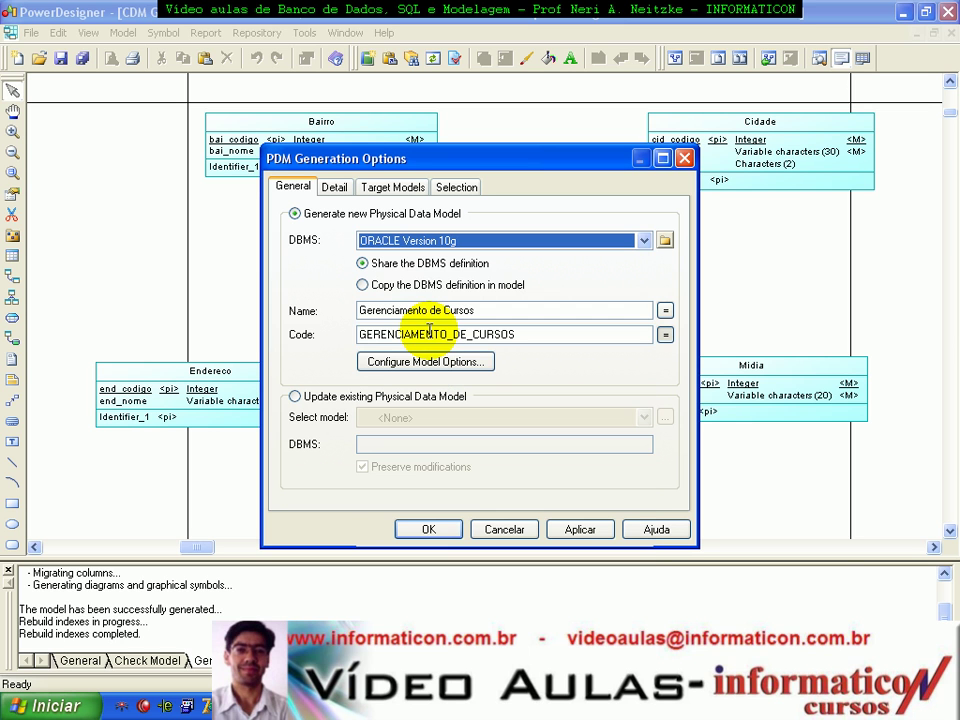
pyautogui.click(431, 527)
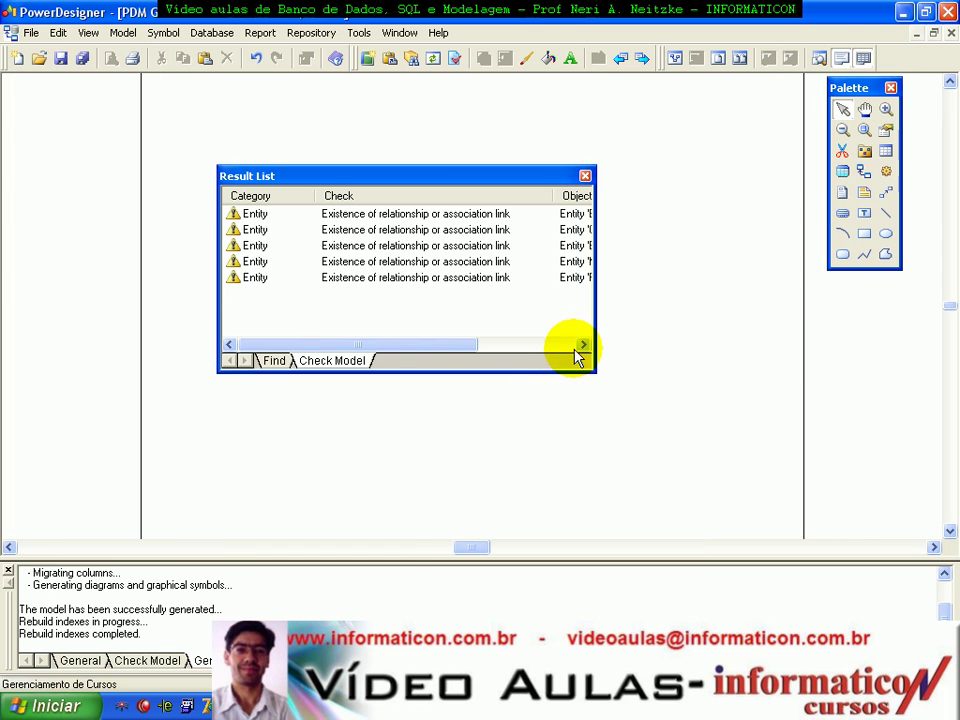
pyautogui.click(585, 176)
pyautogui.click(676, 59)
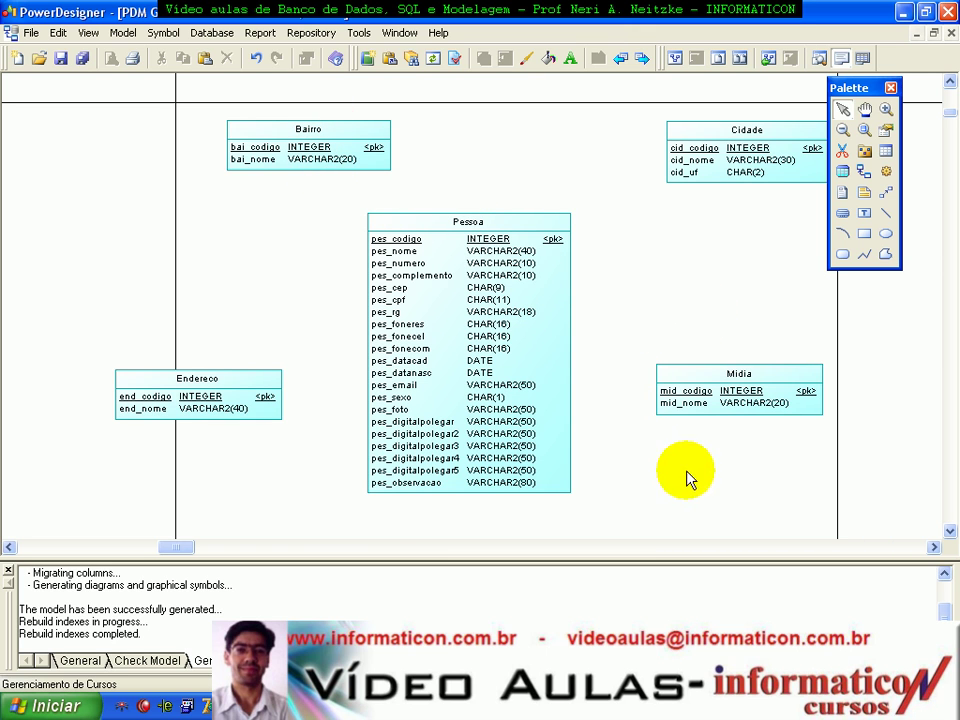
# - Open the database generation settings for the Oracle model and preview its SQL script in a maximized window
pyautogui.click(211, 32)
pyautogui.click(272, 118)
pyautogui.click(476, 205)
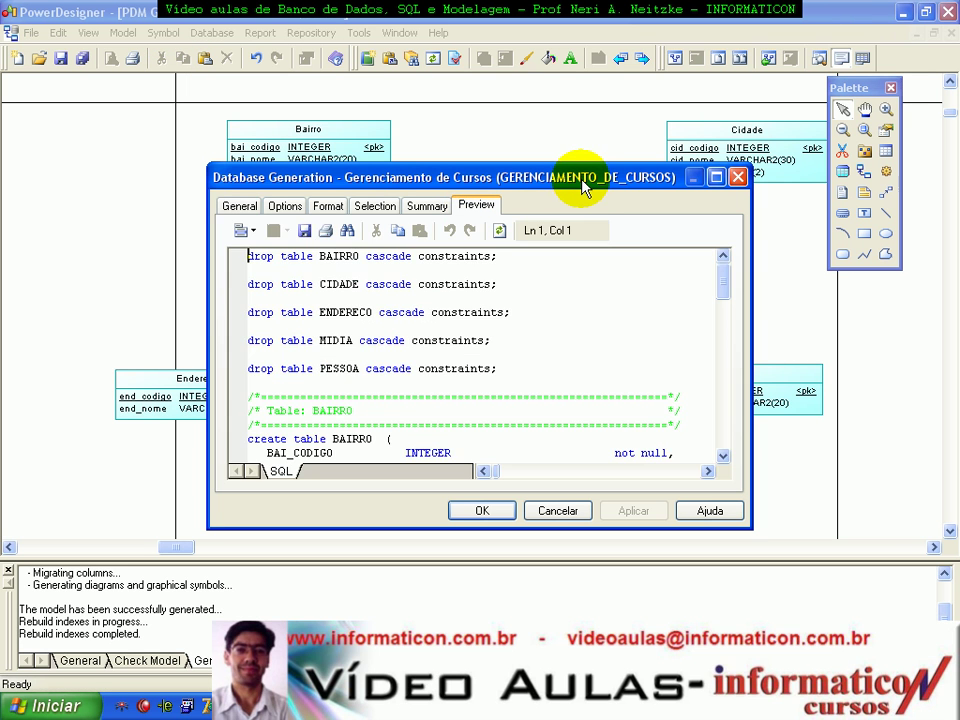
pyautogui.doubleClick(545, 177)
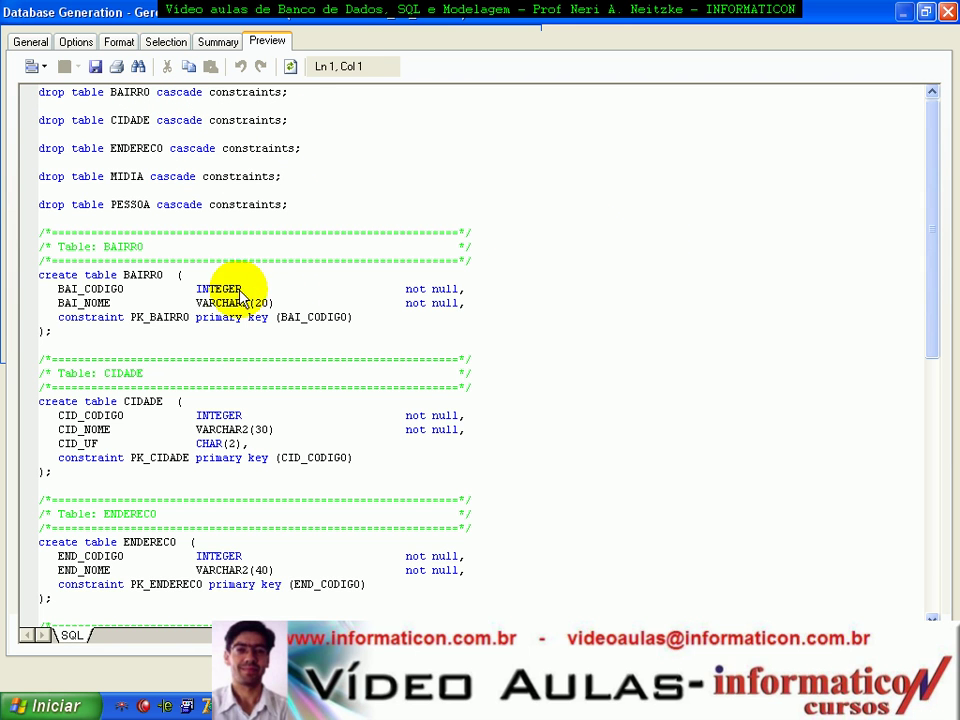
# - Examine the Oracle script's table definitions and data types from BAIRRO to PESSOA, and close the database generation window
pyautogui.scroll(-5, 572, 317)
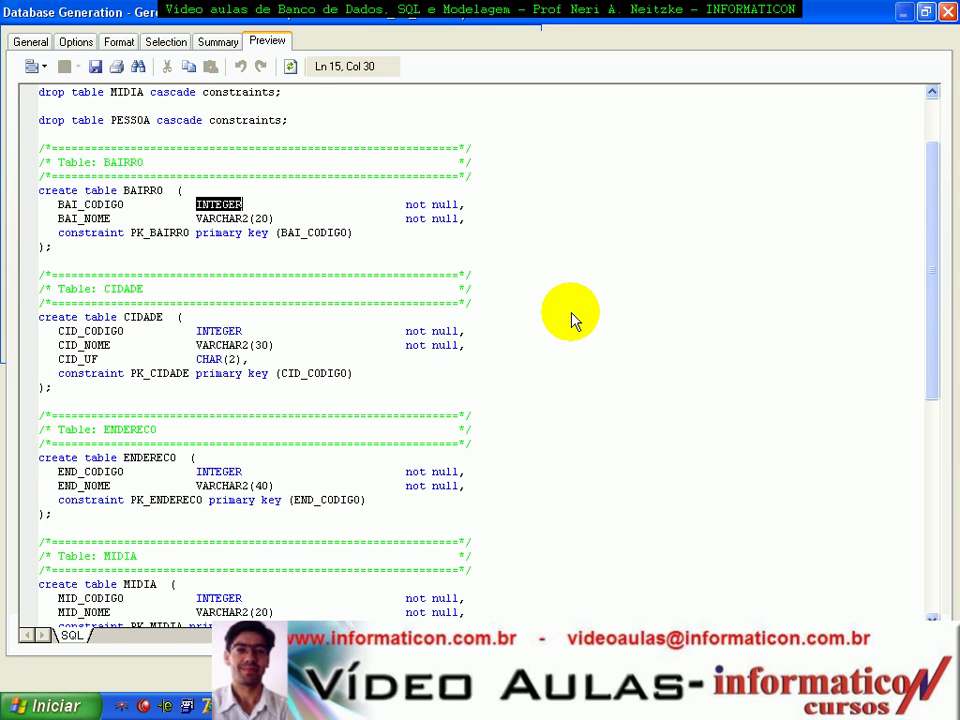
pyautogui.scroll(-2, 572, 317)
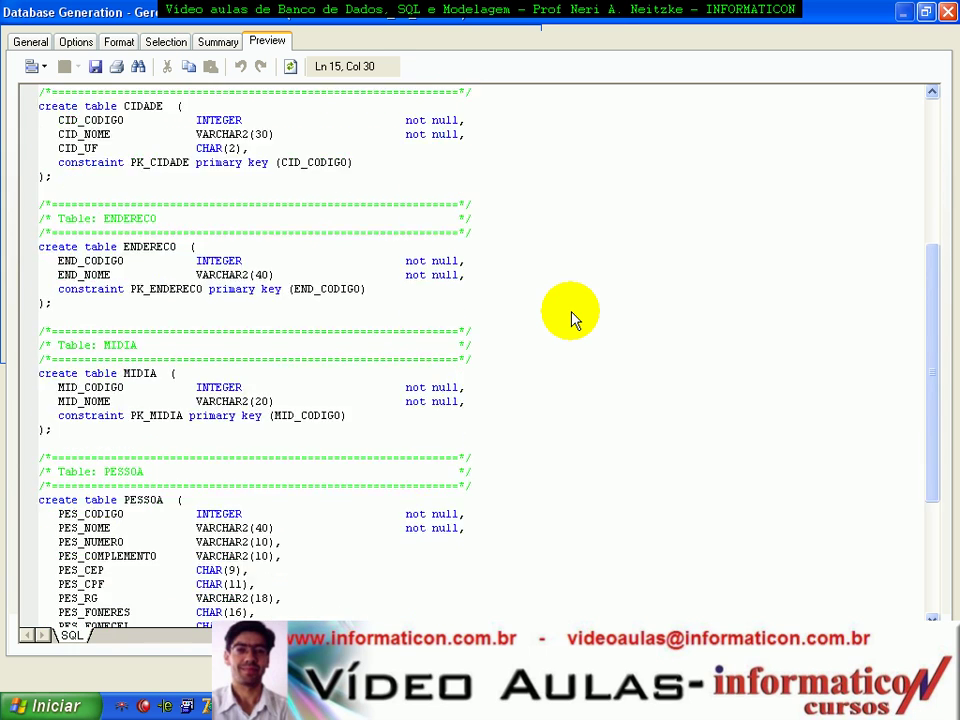
pyautogui.scroll(7, 572, 317)
pyautogui.scroll(-4, 572, 317)
pyautogui.scroll(-8, 572, 320)
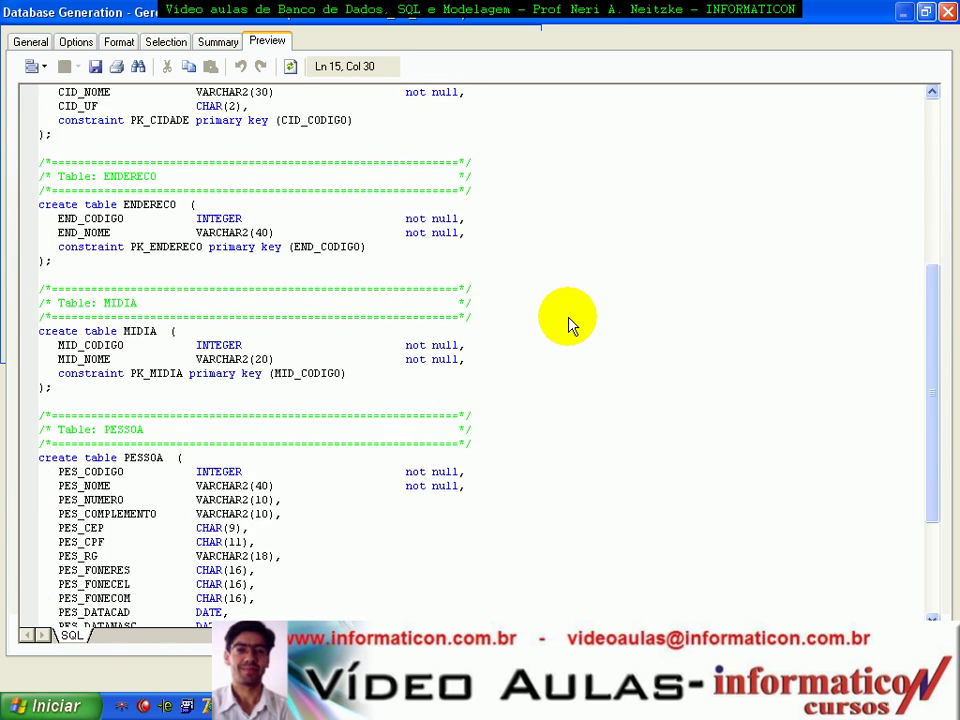
pyautogui.scroll(4, 563, 328)
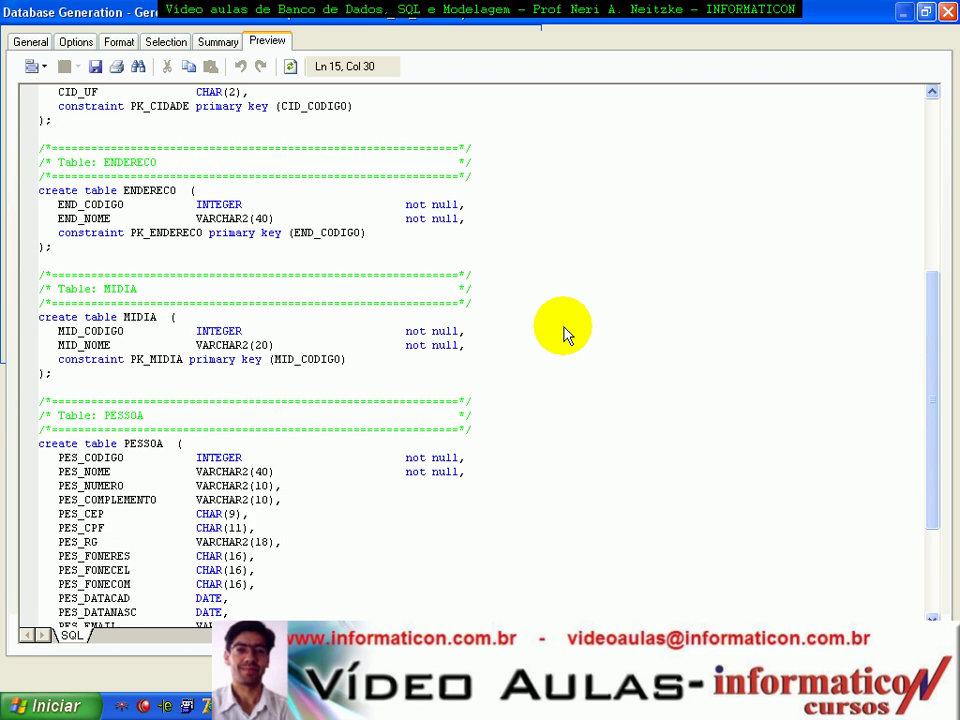
pyautogui.scroll(8, 565, 334)
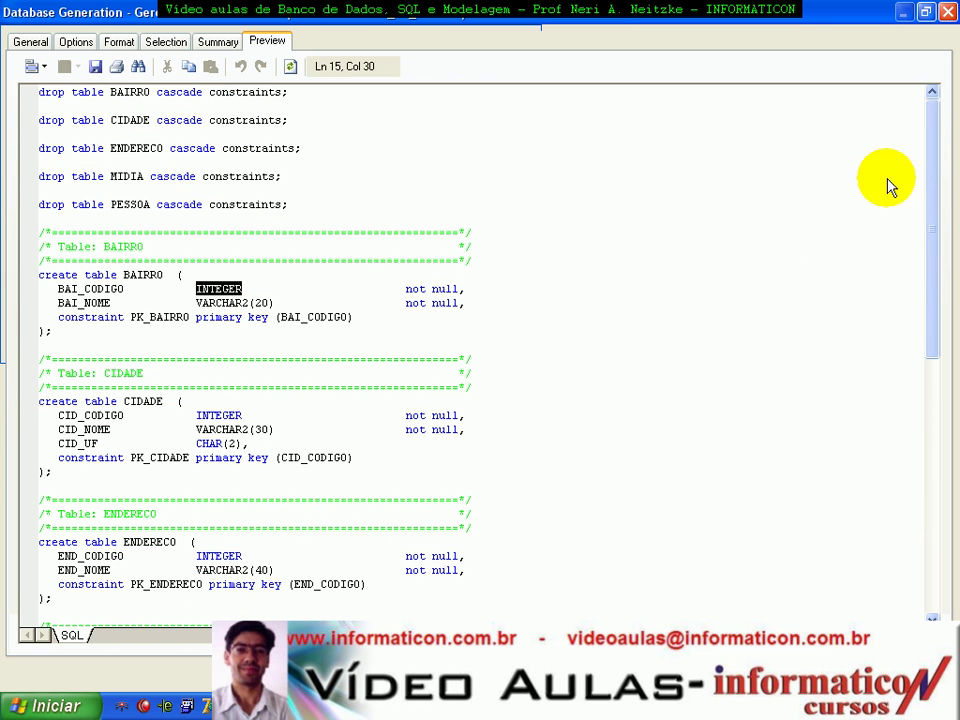
pyautogui.click(947, 14)
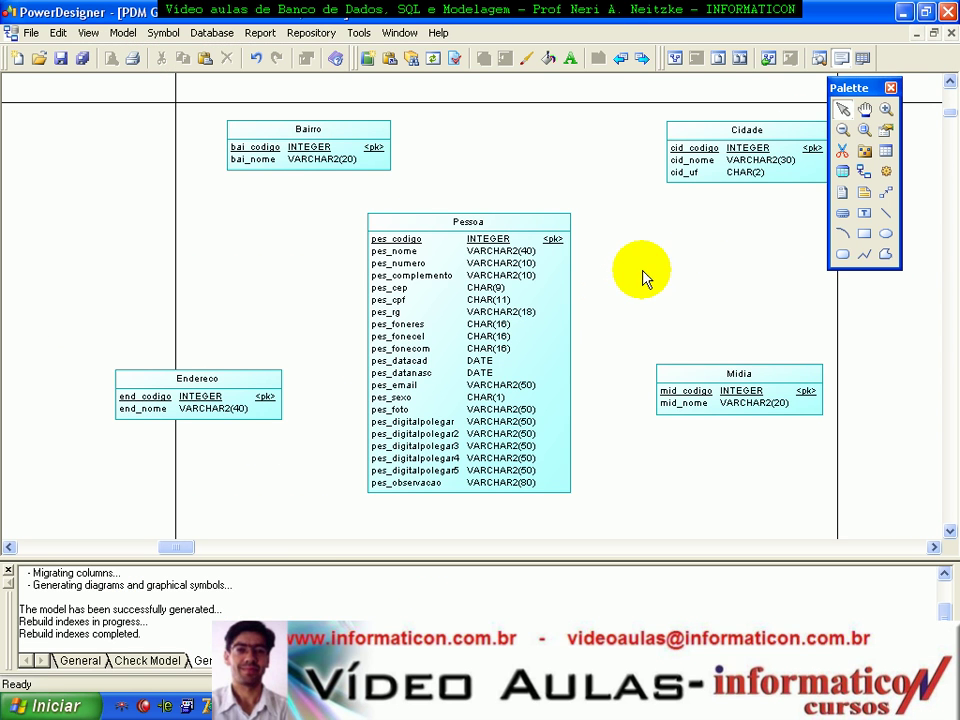